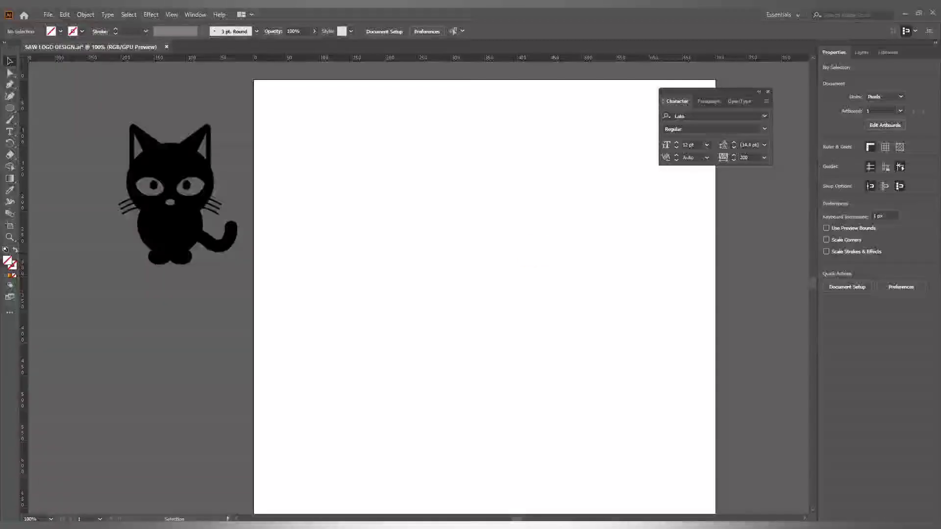
Draw a circle near the top-centre of the artboard and fill it black
{"action": "left_click", "coordinate": [186, 229]}
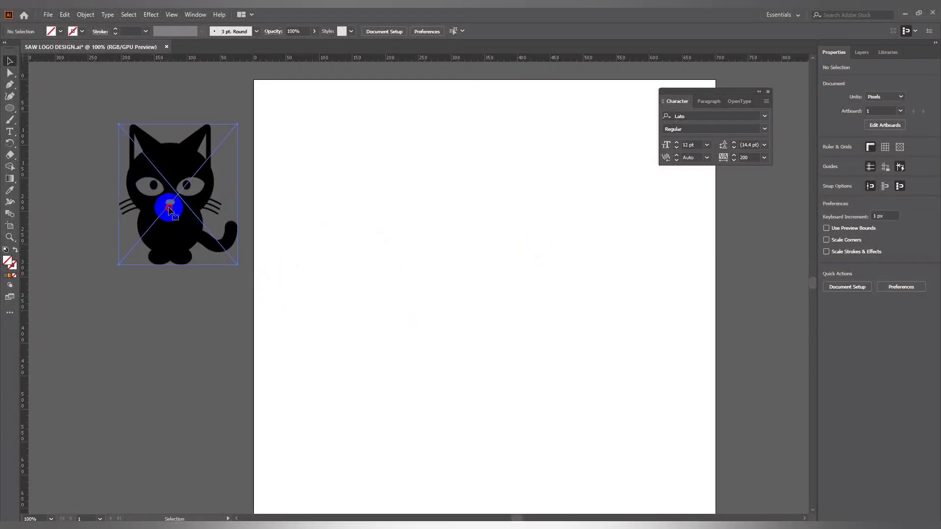
{"action": "left_click", "coordinate": [343, 231]}
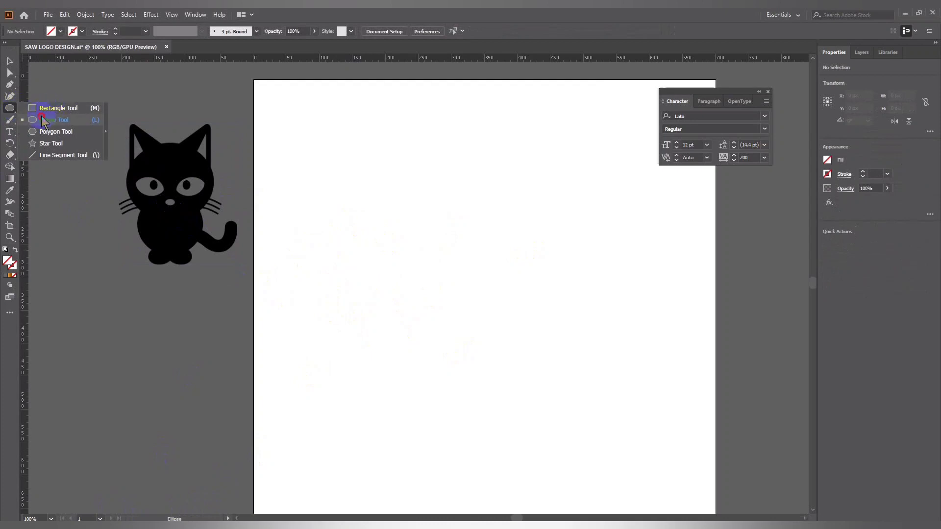
{"action": "left_click_drag", "start_coordinate": [10, 108], "coordinate": [51, 116]}
{"action": "mouse_move", "coordinate": [396, 157]}
{"action": "left_mouse_down"}
{"action": "mouse_move", "coordinate": [529, 293]}
{"action": "mouse_move", "coordinate": [542, 330]}
{"action": "left_mouse_up"}
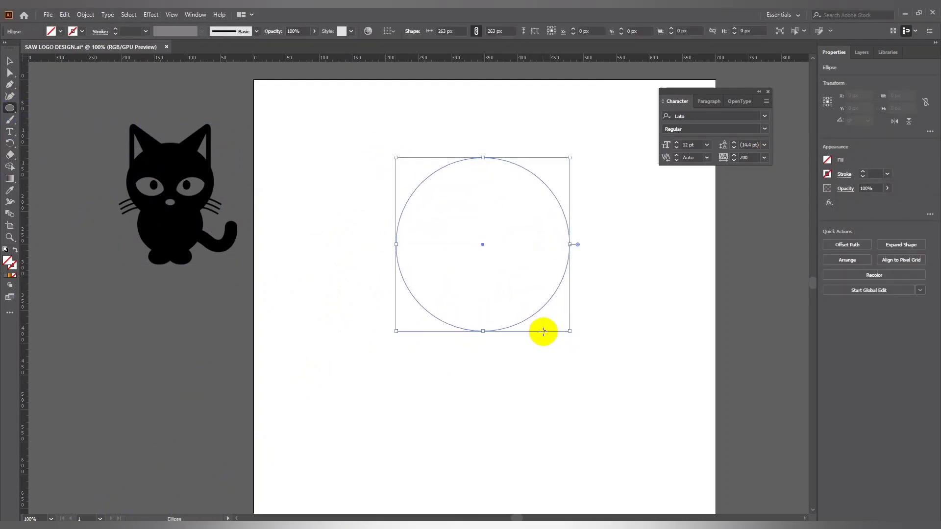
{"action": "left_click", "coordinate": [60, 31]}
{"action": "left_click", "coordinate": [27, 48]}
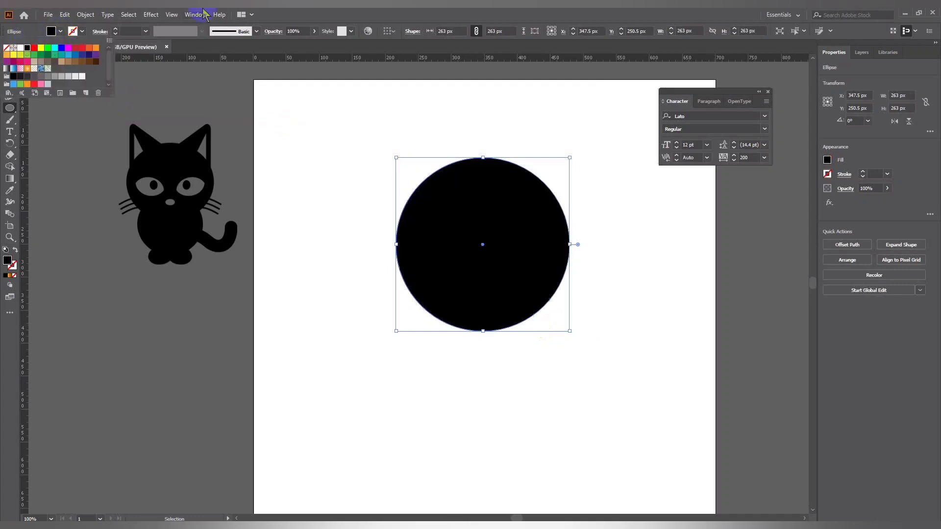
{"action": "left_click", "coordinate": [10, 62]}
{"action": "scroll", "coordinate": [260, 350], "scroll_direction": "right", "scroll_amount": 5}
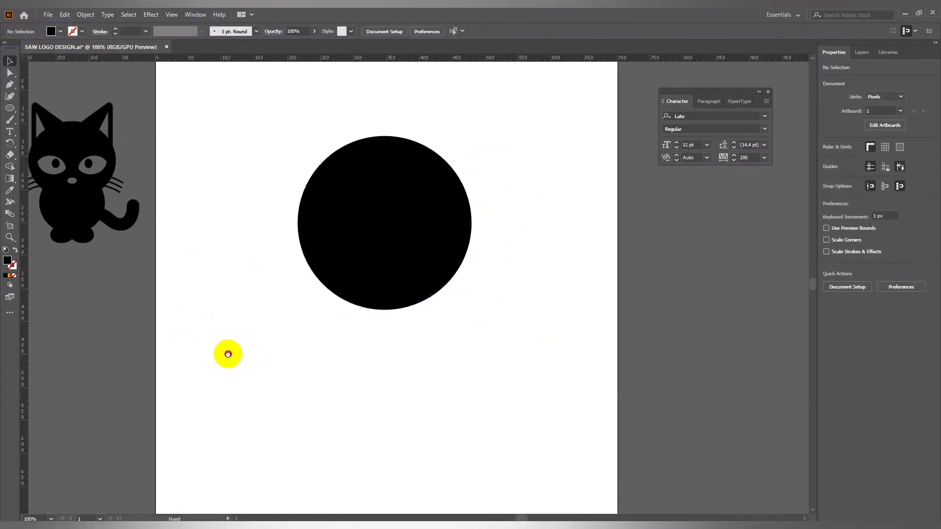
Draw a horizontal line across the circle and centre both horizontally and vertically
{"action": "left_click", "coordinate": [152, 157]}
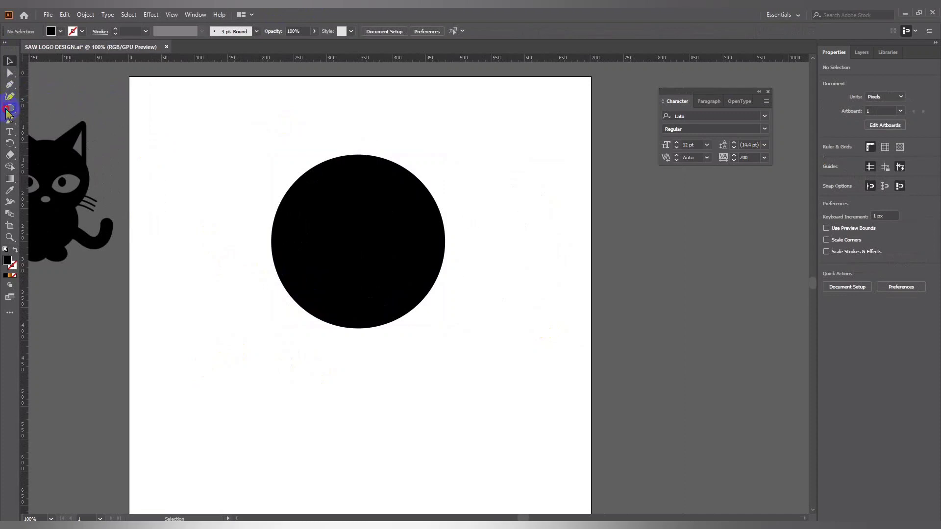
{"action": "left_click_drag", "start_coordinate": [10, 108], "coordinate": [78, 122]}
{"action": "left_click_drag", "start_coordinate": [203, 238], "coordinate": [488, 237]}
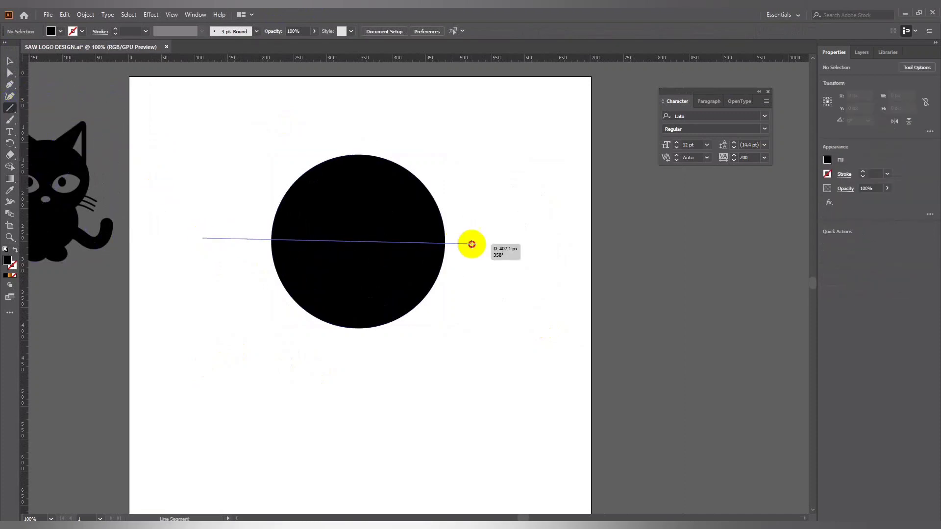
{"action": "left_click", "coordinate": [10, 60]}
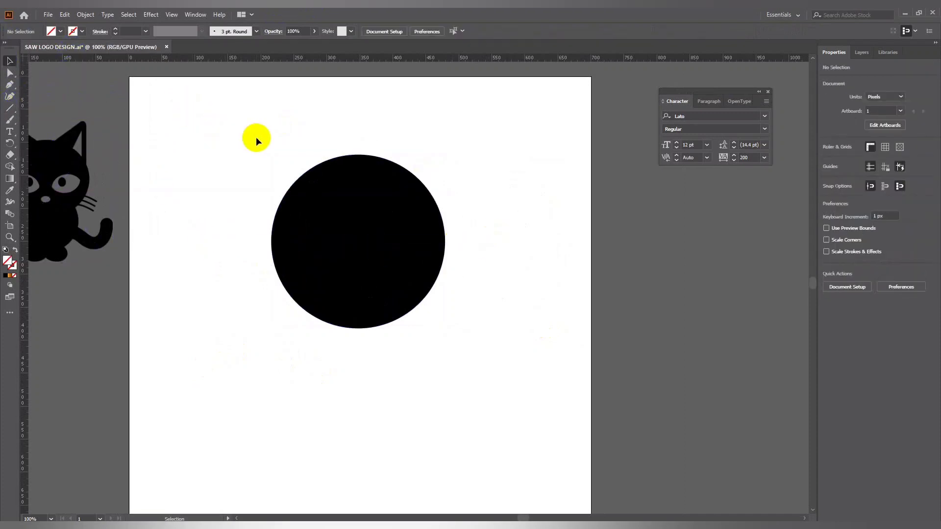
{"action": "left_click_drag", "start_coordinate": [255, 137], "coordinate": [478, 203]}
{"action": "left_click", "coordinate": [419, 31]}
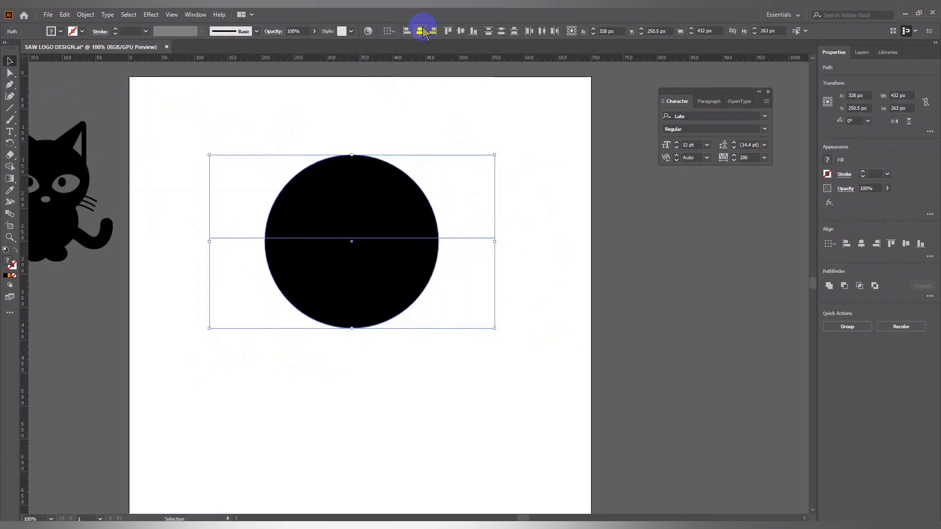
{"action": "left_click", "coordinate": [461, 31]}
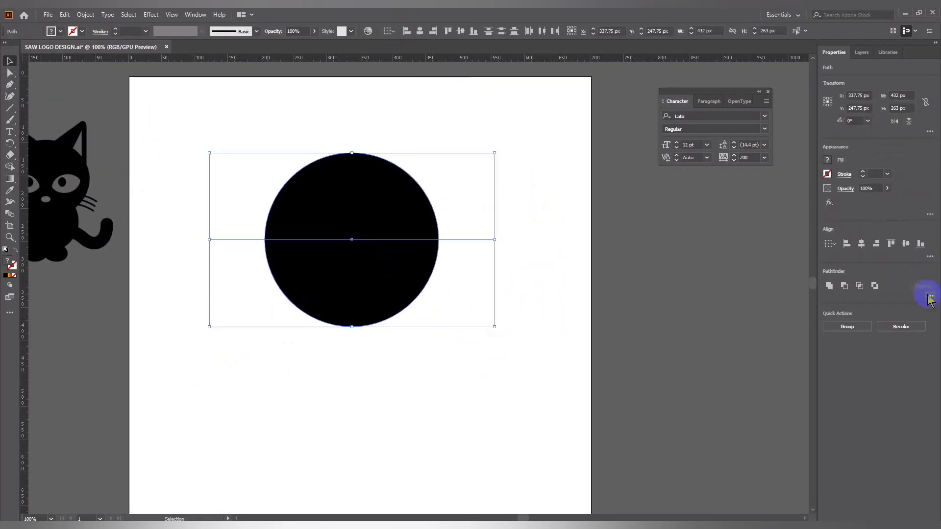
Divide the circle along the line with Pathfinder, ungroup it, and delete the lower half
{"action": "left_click", "coordinate": [929, 299]}
{"action": "left_click", "coordinate": [851, 351]}
{"action": "right_click", "coordinate": [394, 233]}
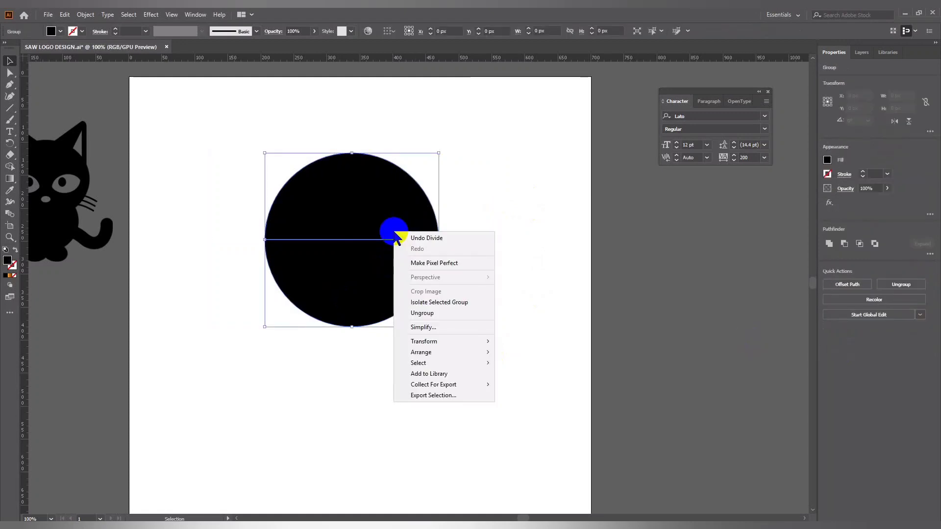
{"action": "left_click", "coordinate": [422, 312]}
{"action": "left_click", "coordinate": [380, 271]}
{"action": "key", "text": "Delete"}
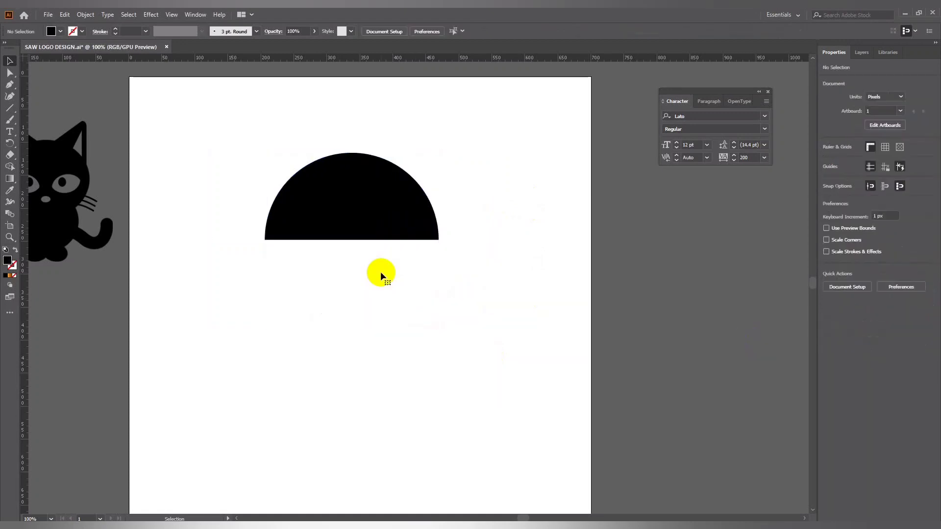
Try grey fills on the half-circle, then deselect it
{"action": "left_click", "coordinate": [406, 239]}
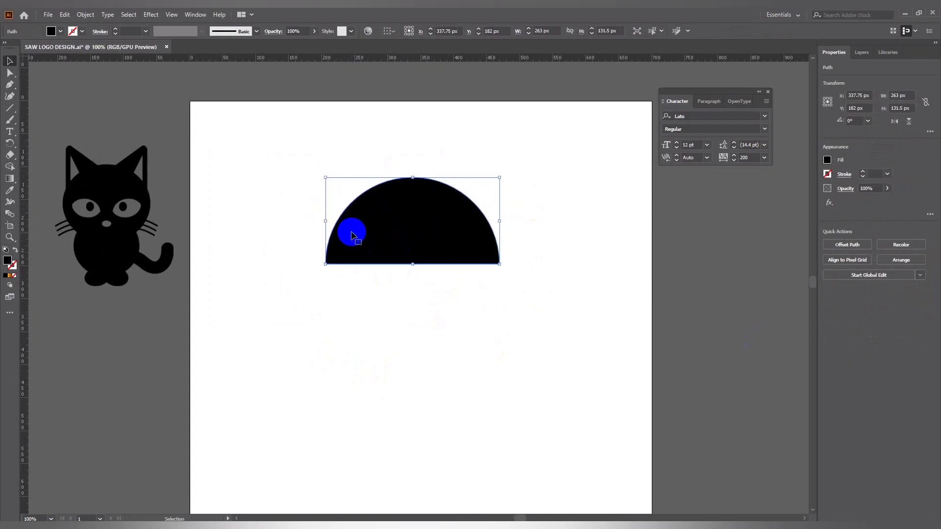
{"action": "left_click", "coordinate": [60, 32]}
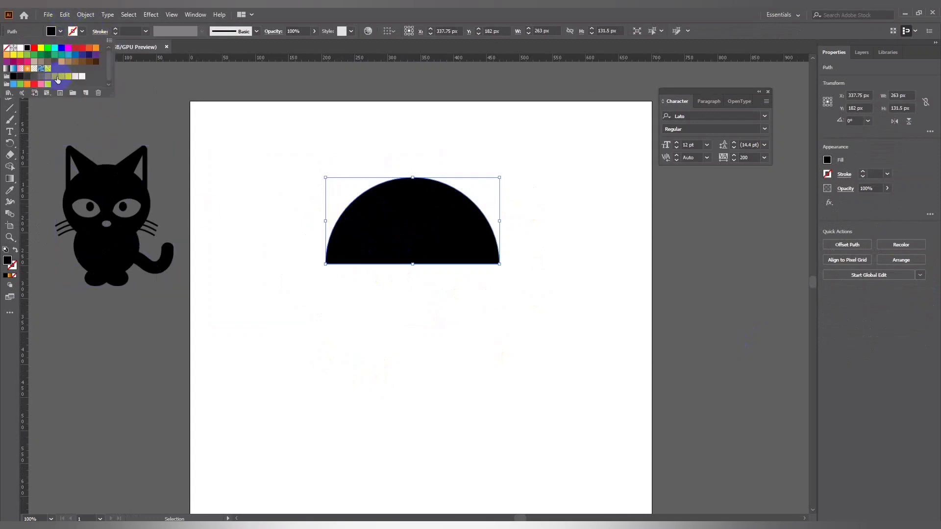
{"action": "left_click", "coordinate": [55, 76]}
{"action": "left_click", "coordinate": [41, 77]}
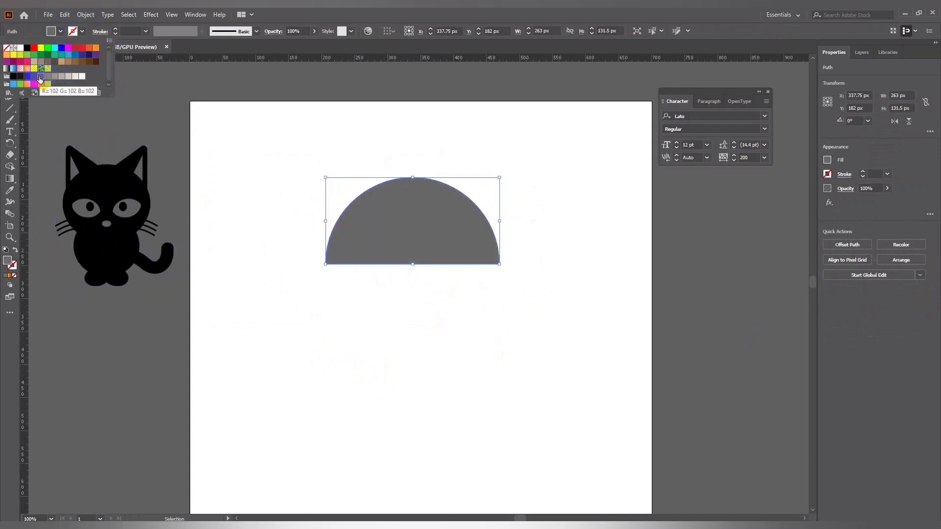
{"action": "left_click", "coordinate": [255, 240]}
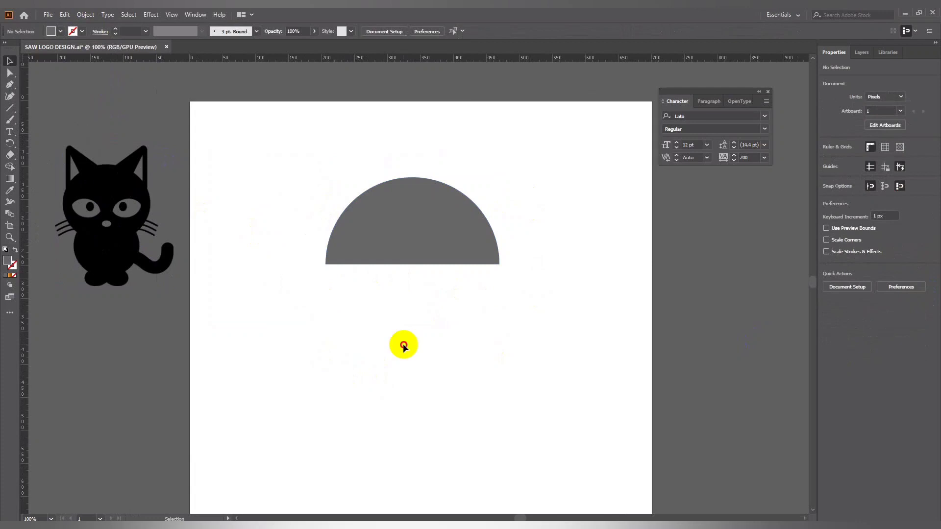
Reselect the half-circle, fill it dark green, and deselect it
{"action": "left_click", "coordinate": [387, 222]}
{"action": "left_click", "coordinate": [326, 279]}
{"action": "left_click", "coordinate": [378, 226]}
{"action": "left_click", "coordinate": [309, 294]}
{"action": "left_click", "coordinate": [331, 236]}
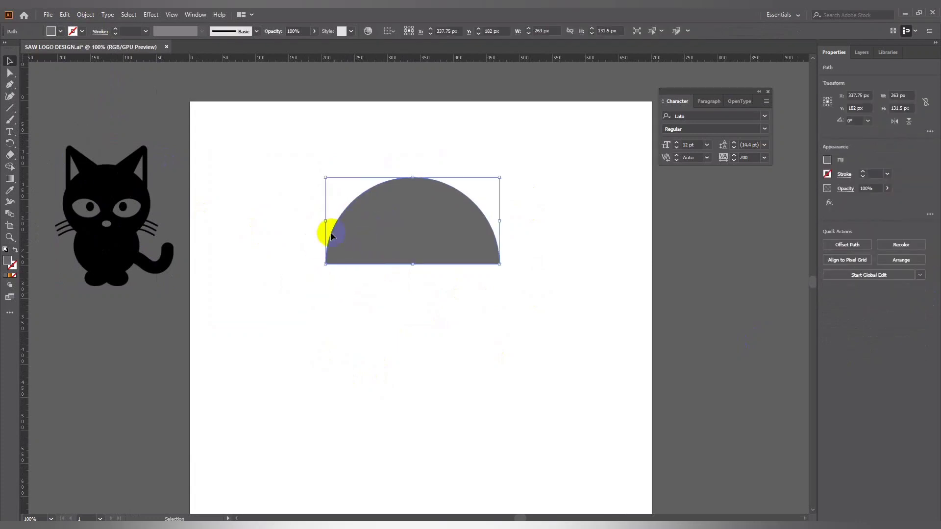
{"action": "left_click", "coordinate": [60, 32]}
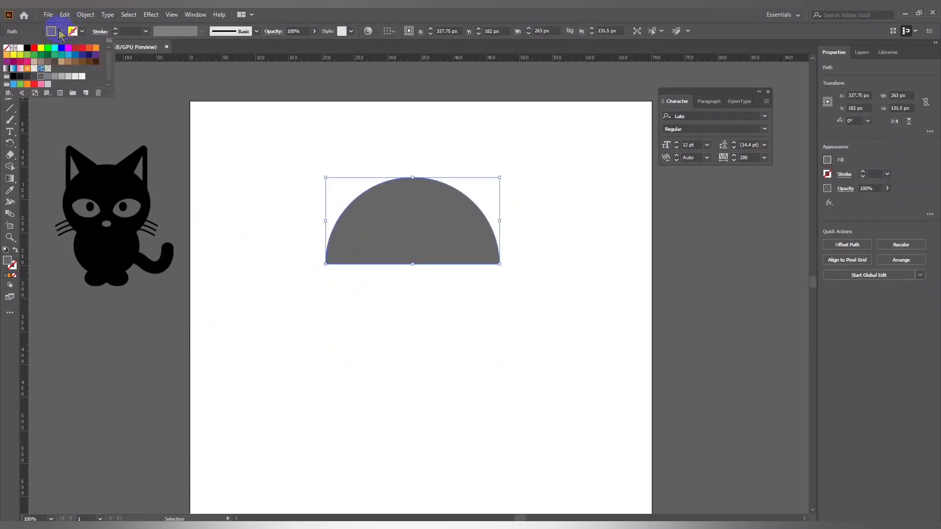
{"action": "left_click", "coordinate": [34, 56]}
{"action": "left_click", "coordinate": [40, 55]}
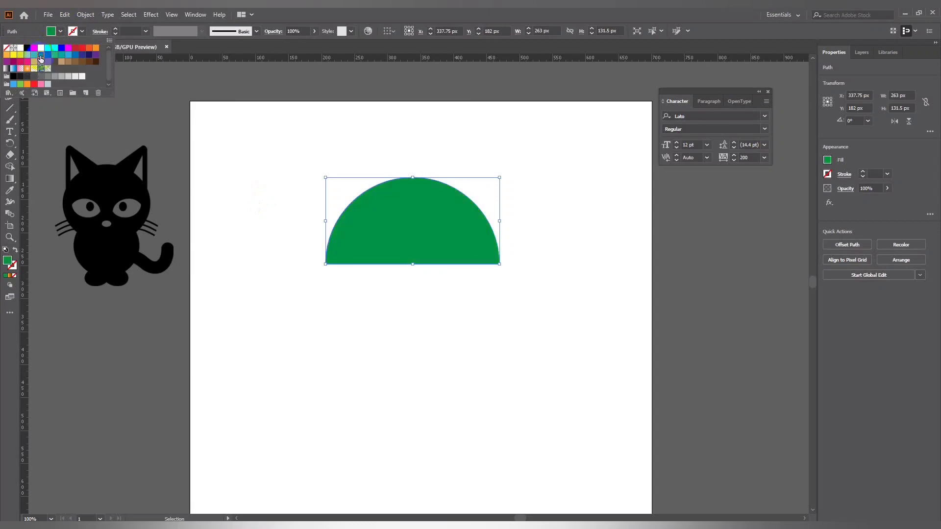
{"action": "left_click", "coordinate": [255, 166]}
{"action": "left_click", "coordinate": [365, 282]}
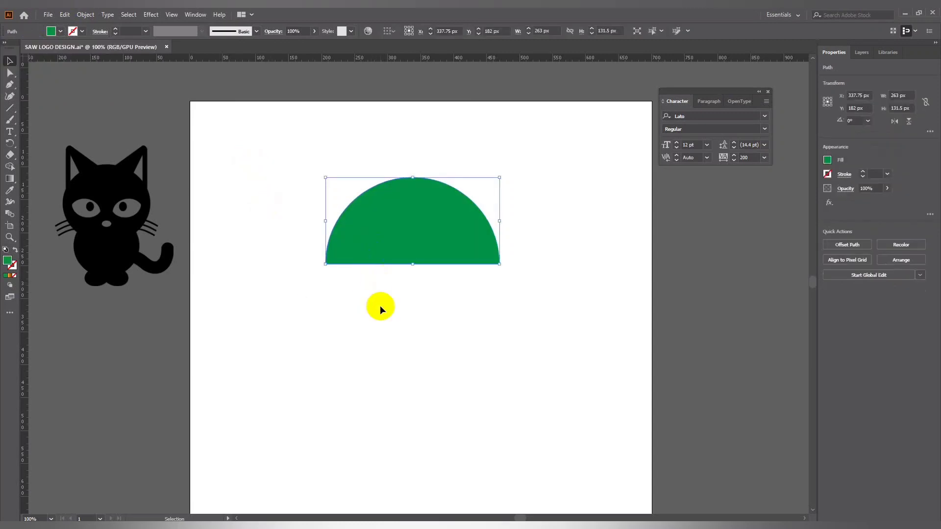
{"action": "left_click", "coordinate": [379, 251]}
{"action": "left_click", "coordinate": [370, 295]}
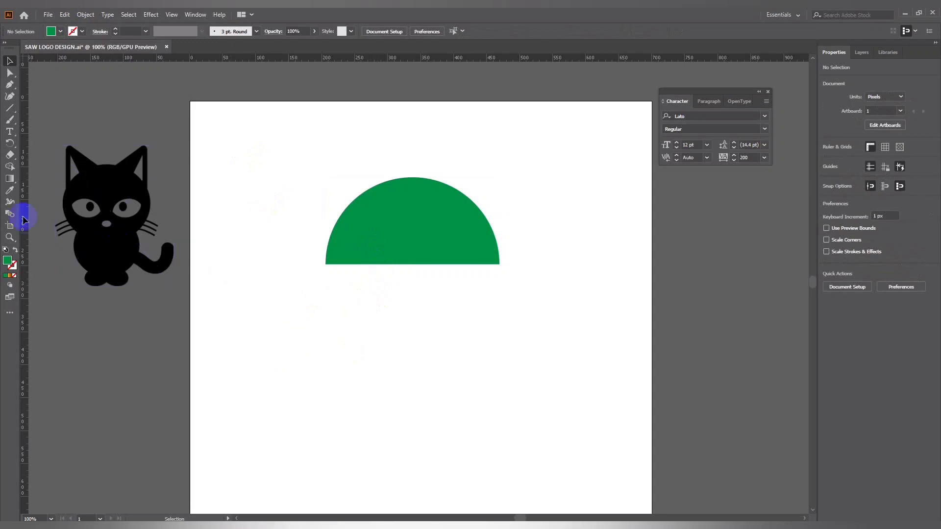
Draw a thin rectangle bar below the half-circle, then discard it
{"action": "left_click", "coordinate": [10, 108]}
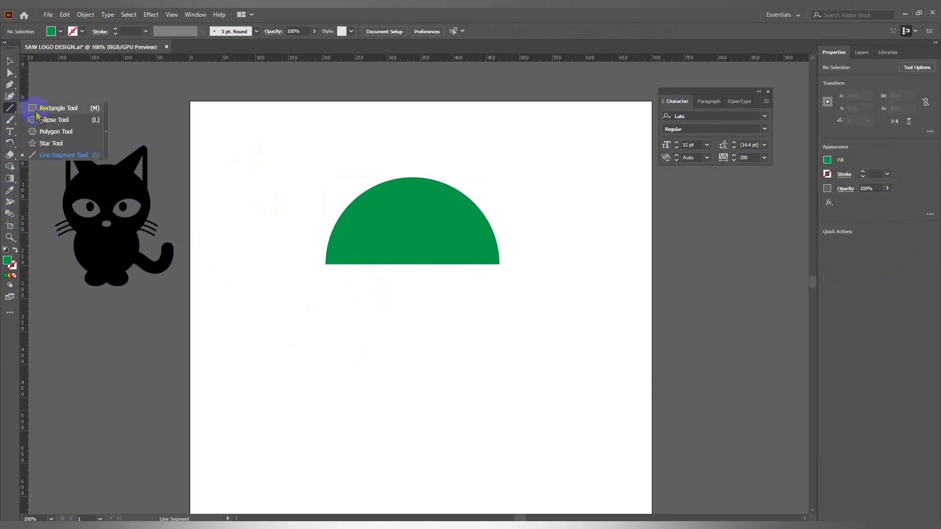
{"action": "left_click", "coordinate": [36, 109]}
{"action": "left_click_drag", "start_coordinate": [289, 295], "coordinate": [518, 297]}
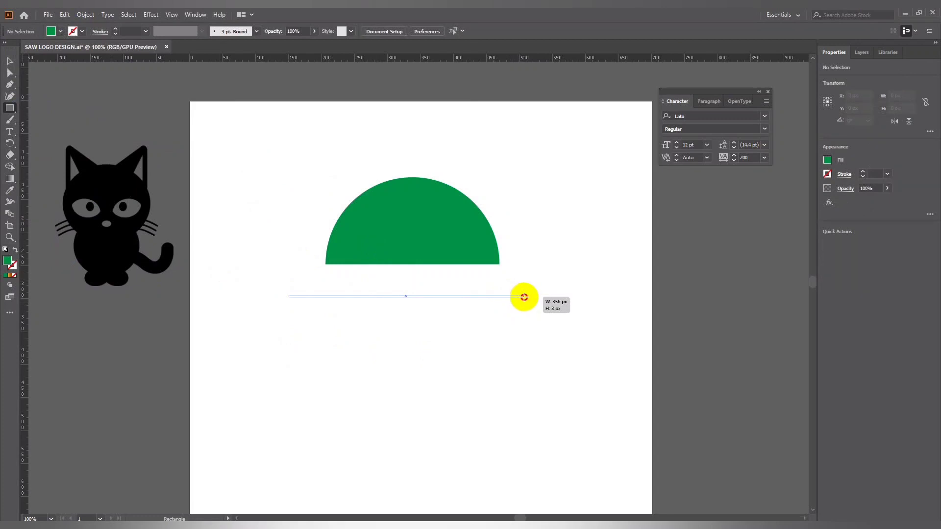
{"action": "left_click_drag", "start_coordinate": [523, 296], "coordinate": [524, 296]}
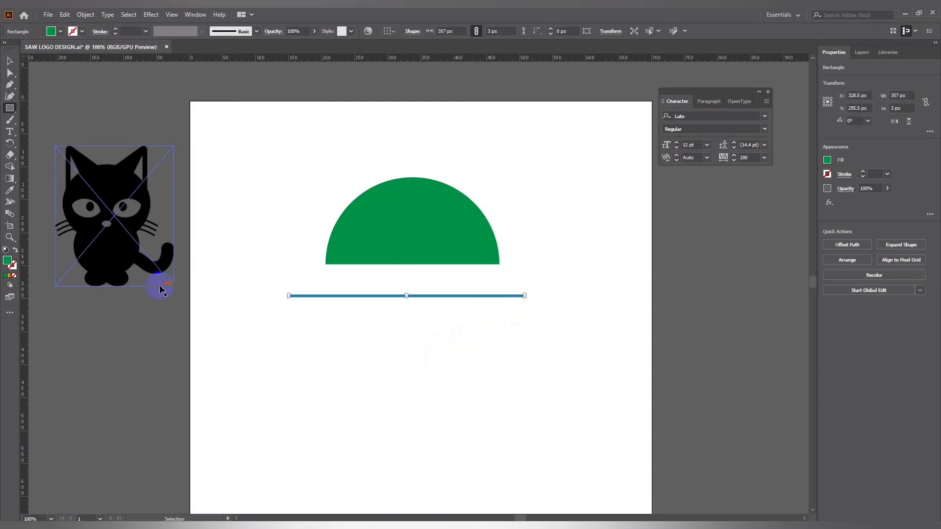
{"action": "left_click", "coordinate": [225, 298]}
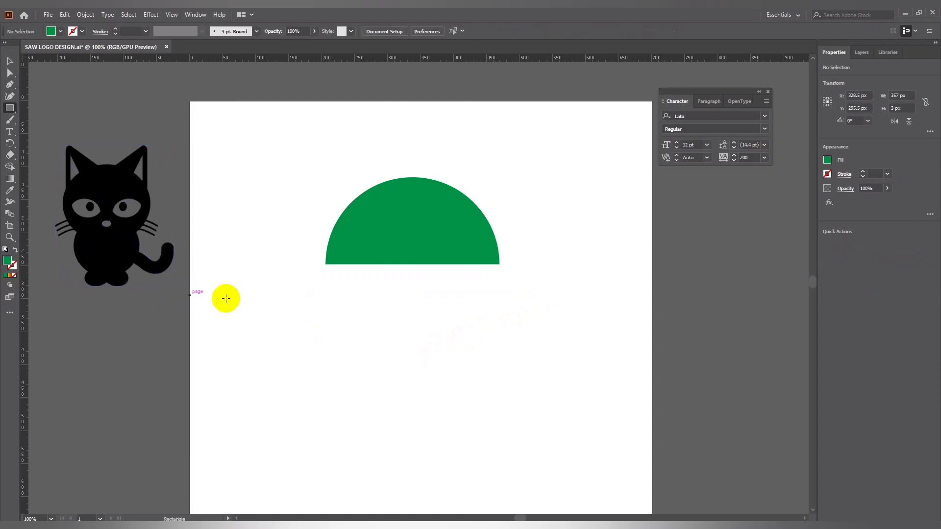
Draw a closed curved swoosh path with the Pen tool below the half-circle
{"action": "left_click", "coordinate": [10, 85]}
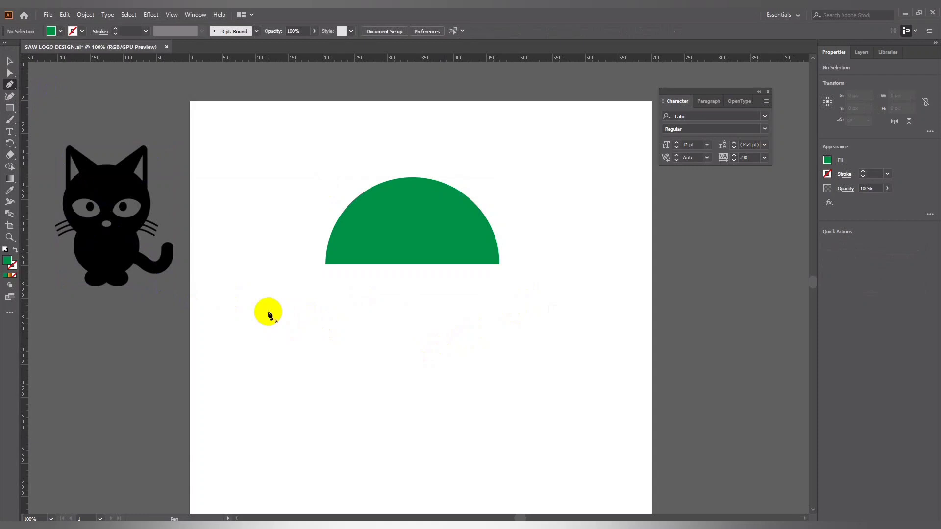
{"action": "left_click", "coordinate": [278, 308]}
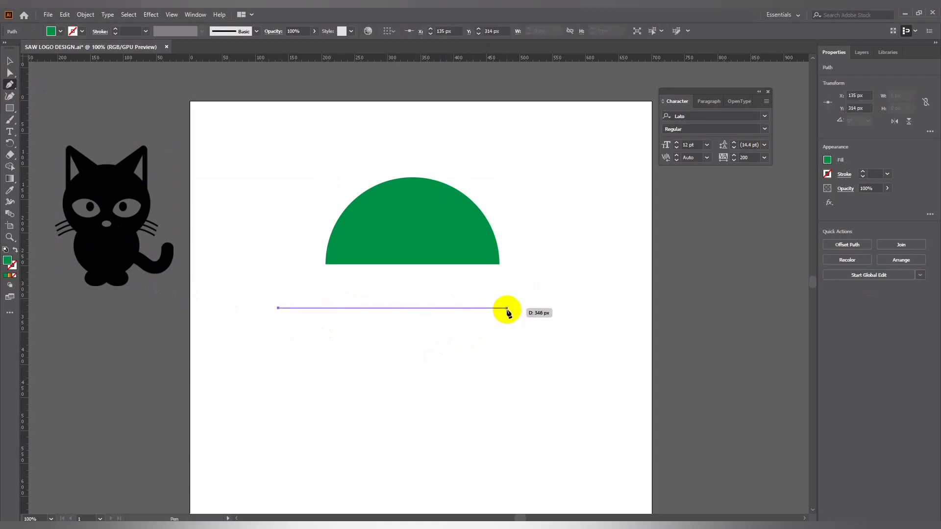
{"action": "left_click_drag", "start_coordinate": [509, 308], "coordinate": [604, 332]}
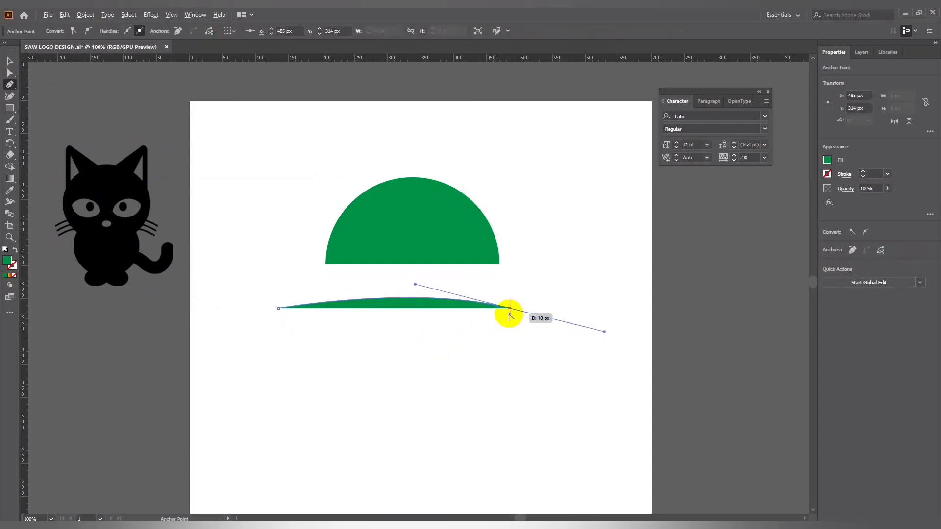
{"action": "left_click_drag", "start_coordinate": [510, 308], "coordinate": [516, 317]}
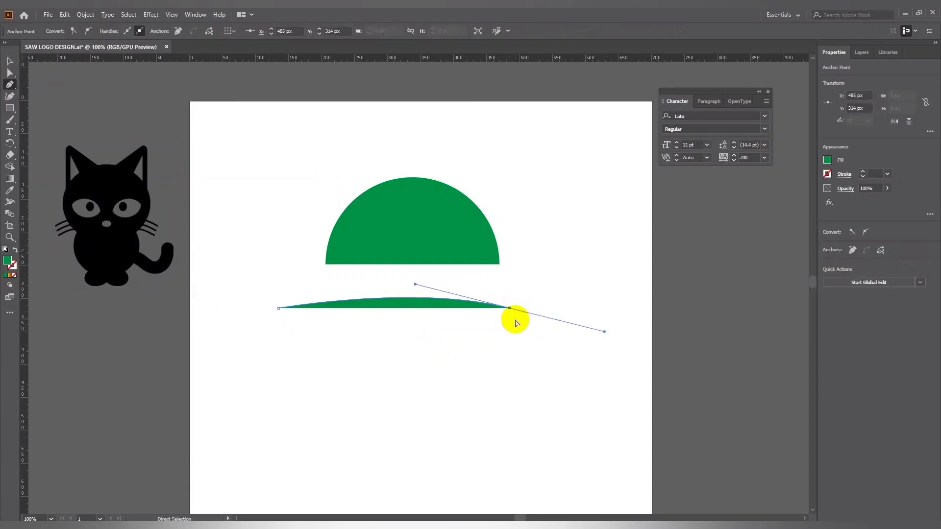
{"action": "key", "text": "ctrl+z"}
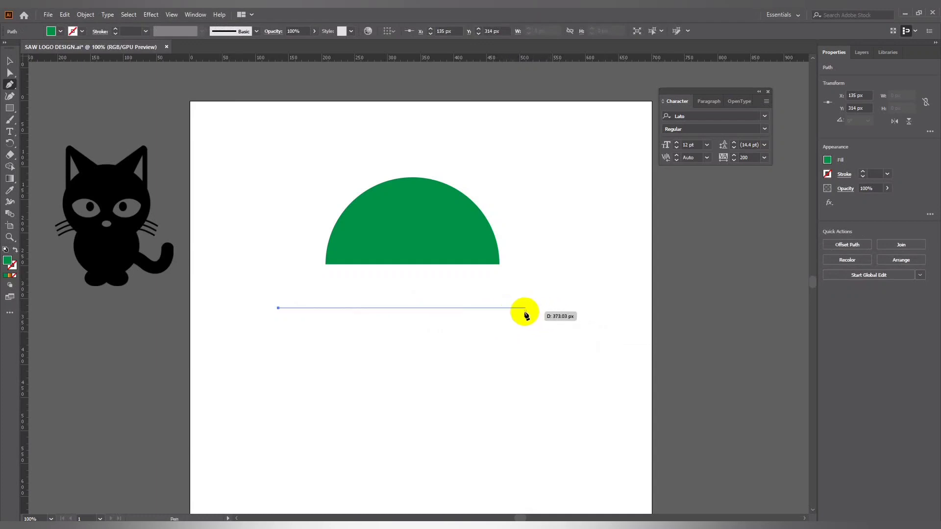
{"action": "left_click_drag", "start_coordinate": [520, 313], "coordinate": [628, 343]}
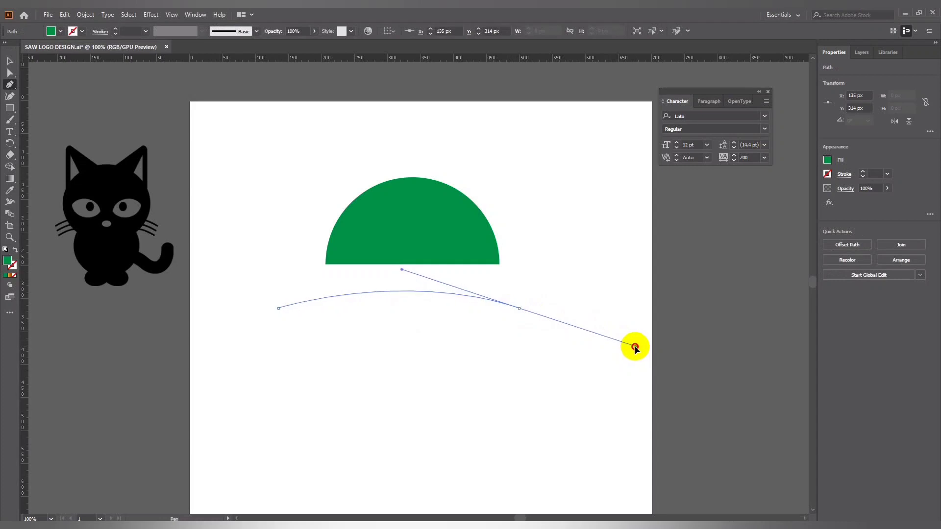
{"action": "left_click_drag", "start_coordinate": [628, 342], "coordinate": [656, 355]}
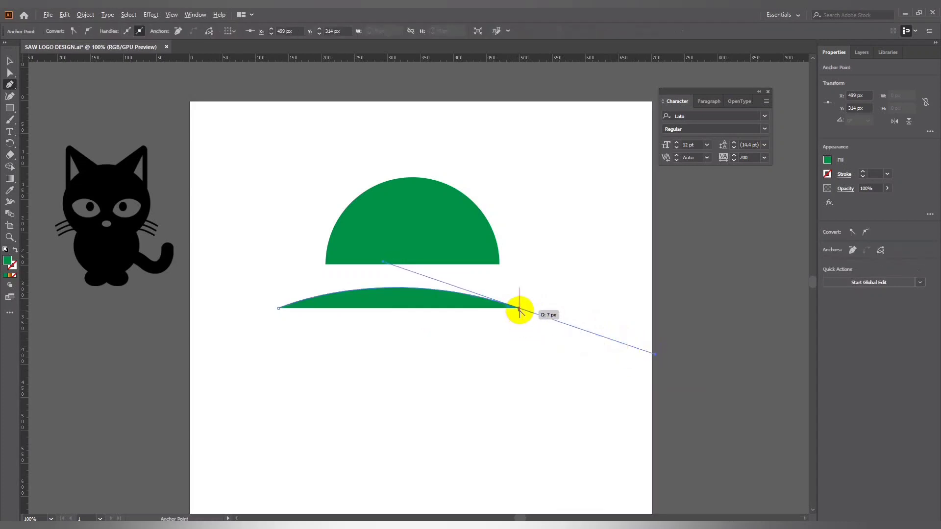
{"action": "left_click", "coordinate": [519, 308]}
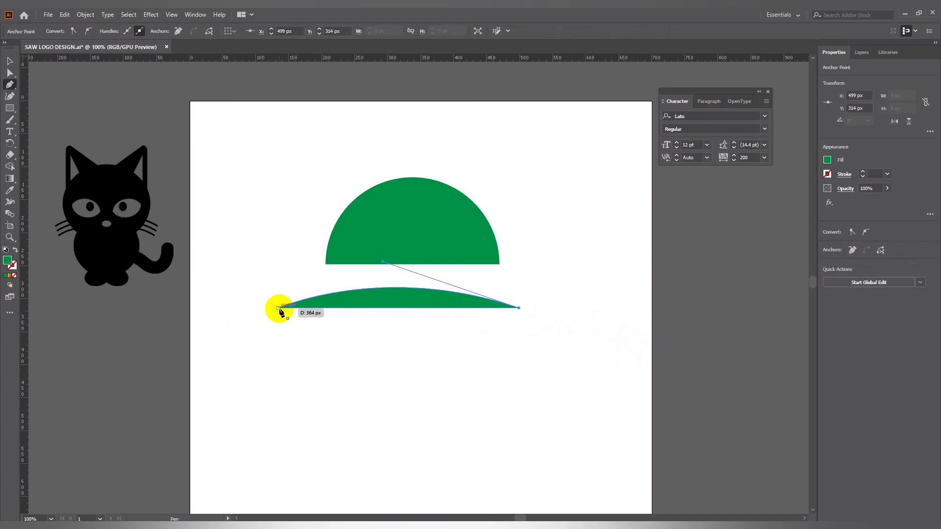
{"action": "left_click", "coordinate": [278, 308]}
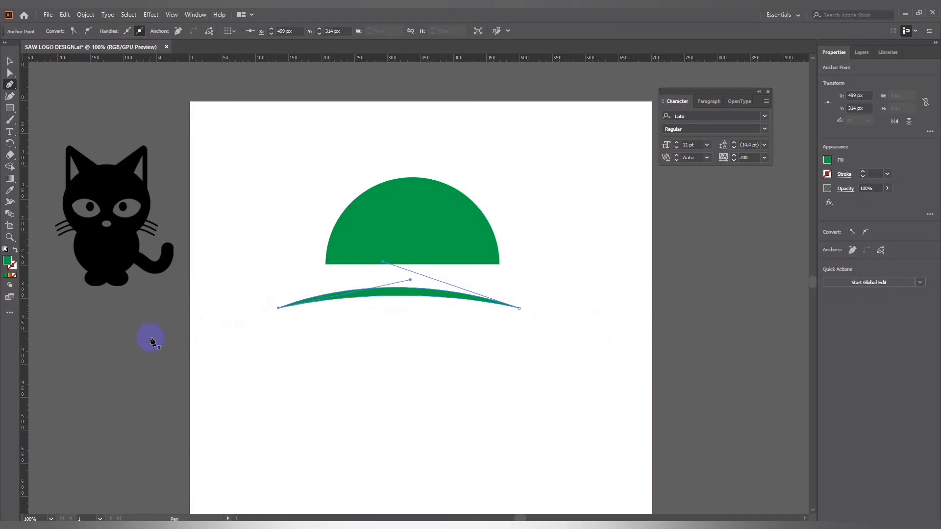
Reshape the swoosh into a thin crescent and move it up toward the half-circle
{"action": "left_click_drag", "start_coordinate": [149, 340], "coordinate": [160, 330]}
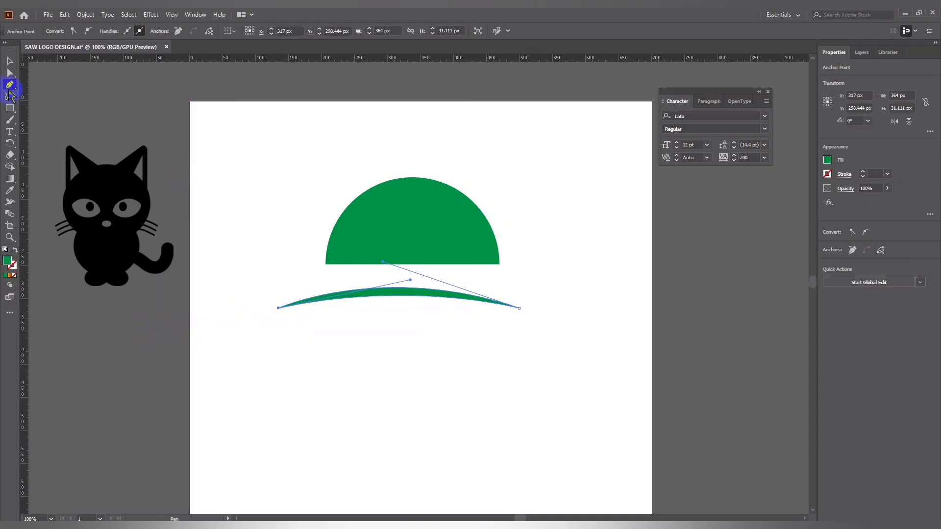
{"action": "left_click", "coordinate": [9, 61]}
{"action": "left_click", "coordinate": [372, 365]}
{"action": "left_click_drag", "start_coordinate": [376, 300], "coordinate": [391, 265]}
Nudge the crescent down so it sits just below the half-circle's flat base
{"action": "left_click", "coordinate": [386, 320]}
{"action": "left_click", "coordinate": [386, 239]}
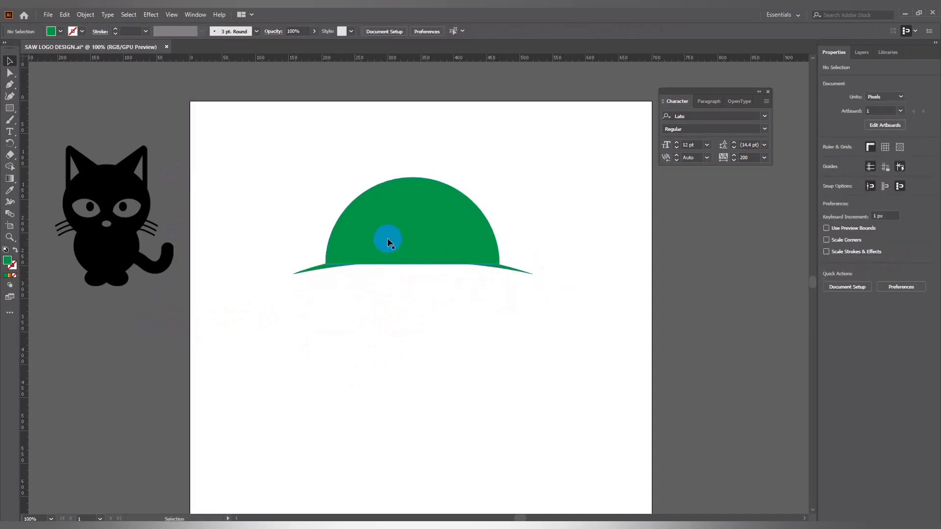
{"action": "left_click", "coordinate": [385, 309]}
{"action": "left_click", "coordinate": [380, 245]}
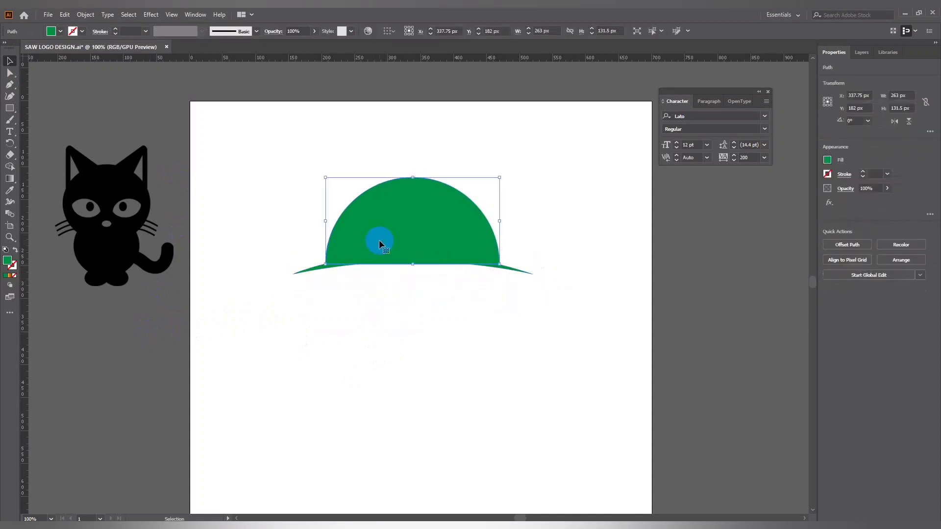
{"action": "left_click", "coordinate": [376, 310]}
{"action": "left_click_drag", "start_coordinate": [330, 273], "coordinate": [338, 277]}
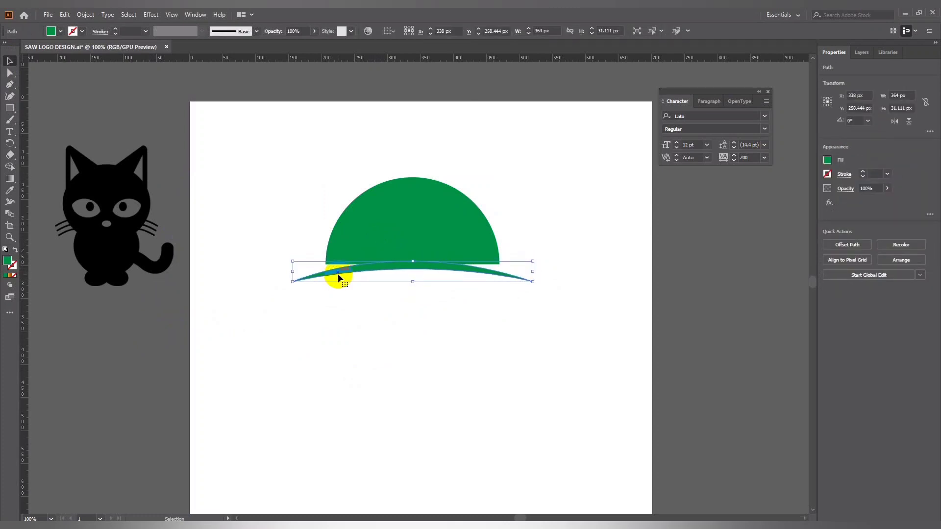
{"action": "left_click", "coordinate": [410, 336]}
{"action": "left_click", "coordinate": [407, 270]}
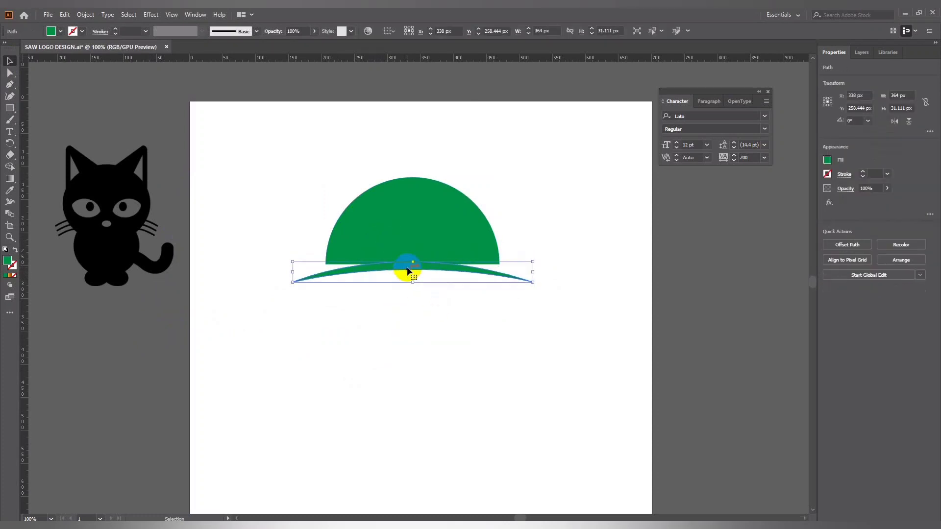
{"action": "key", "text": "Down"}
{"action": "key", "text": "Down"}
{"action": "key", "text": "Down"}
{"action": "key", "text": "Down"}
{"action": "key", "text": "Down"}
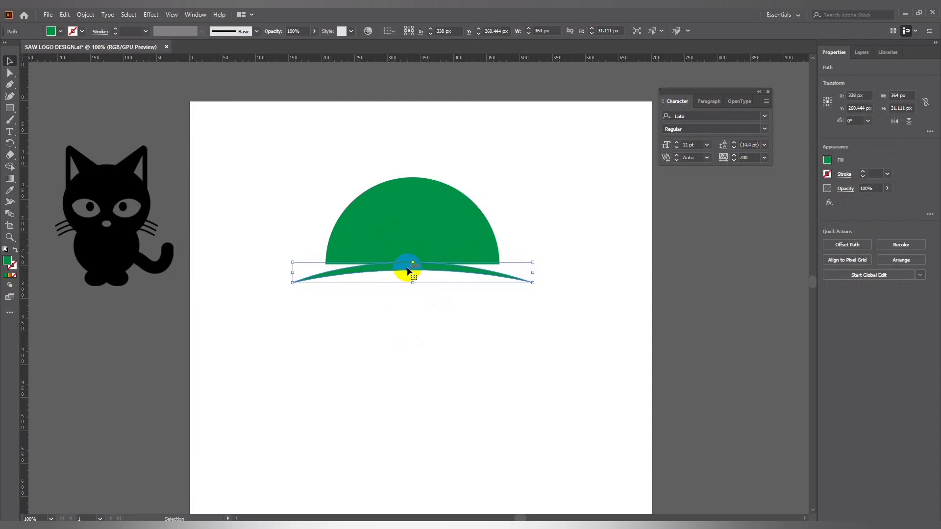
{"action": "left_click", "coordinate": [351, 308]}
{"action": "left_click", "coordinate": [400, 274]}
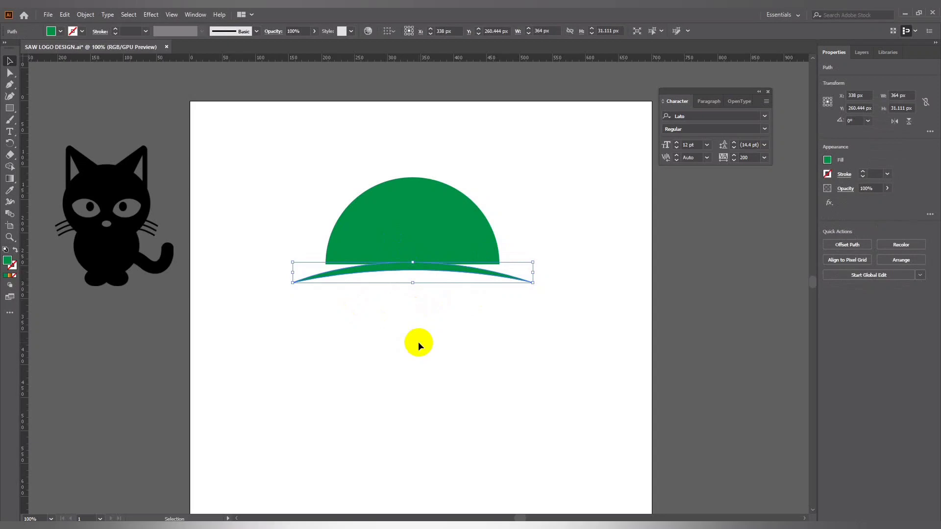
{"action": "left_click", "coordinate": [418, 345]}
Select the half-circle and crescent together and centre them horizontally
{"action": "left_click_drag", "start_coordinate": [235, 201], "coordinate": [439, 288]}
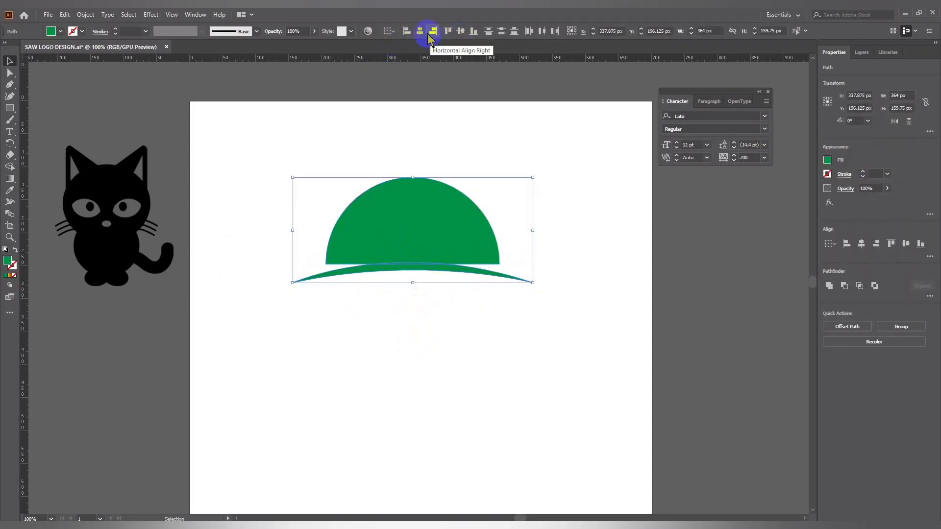
{"action": "left_click", "coordinate": [543, 265]}
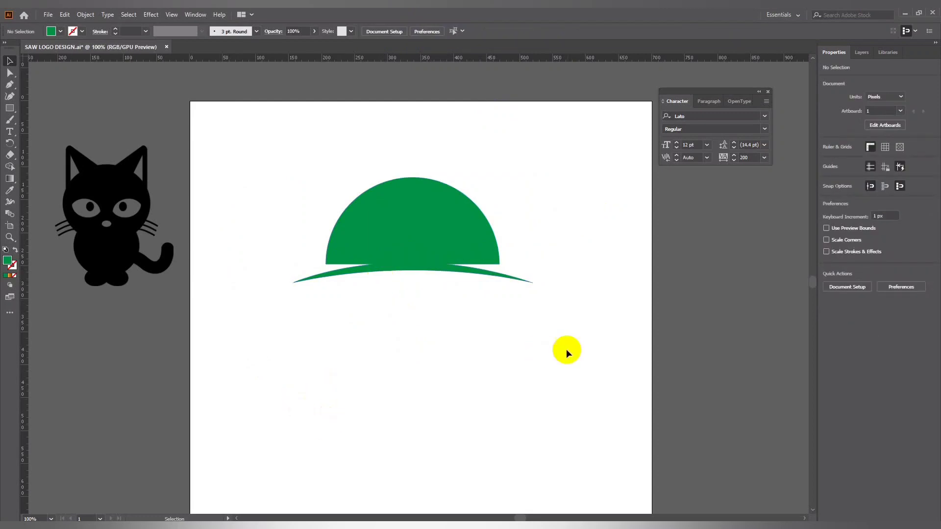
{"action": "left_click", "coordinate": [422, 272]}
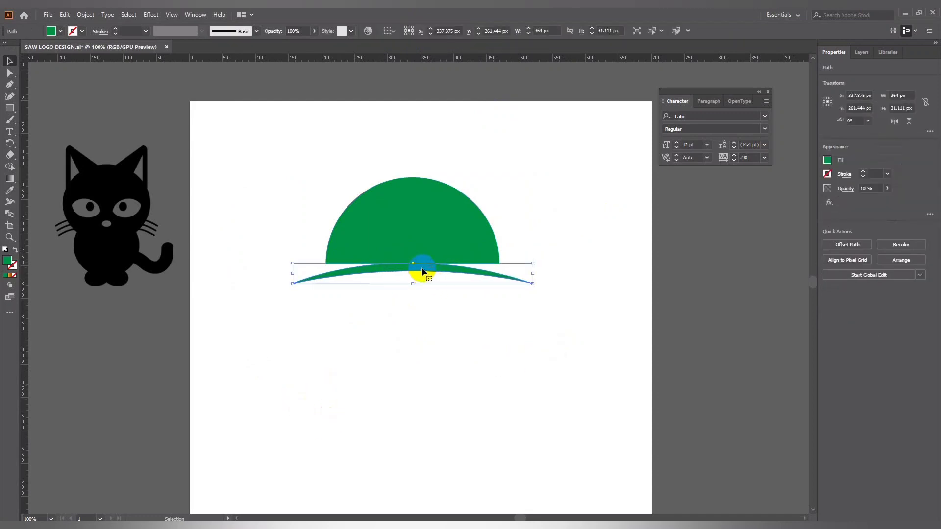
{"action": "left_click", "coordinate": [397, 323]}
{"action": "left_click", "coordinate": [9, 131]}
Place a text object below the swoosh and set it to Lato Black, 60 pt
{"action": "left_click", "coordinate": [319, 320]}
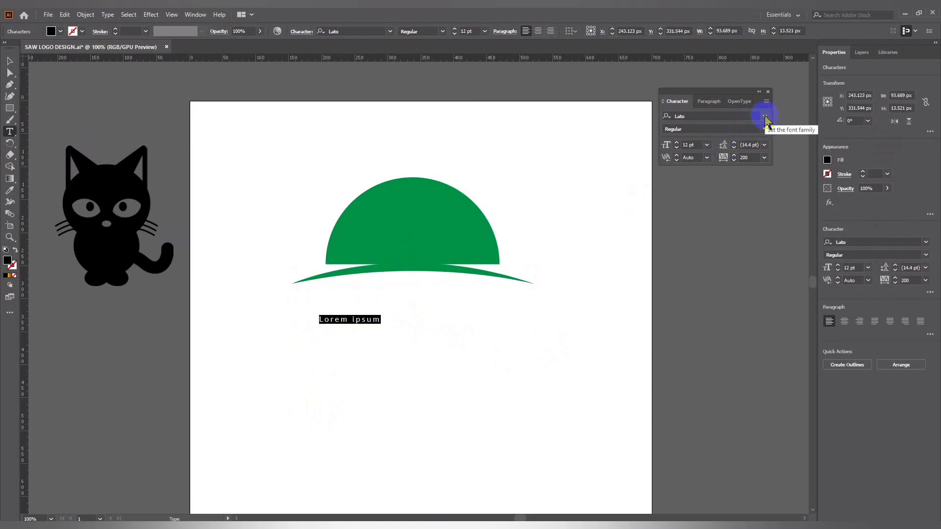
{"action": "left_click", "coordinate": [740, 115]}
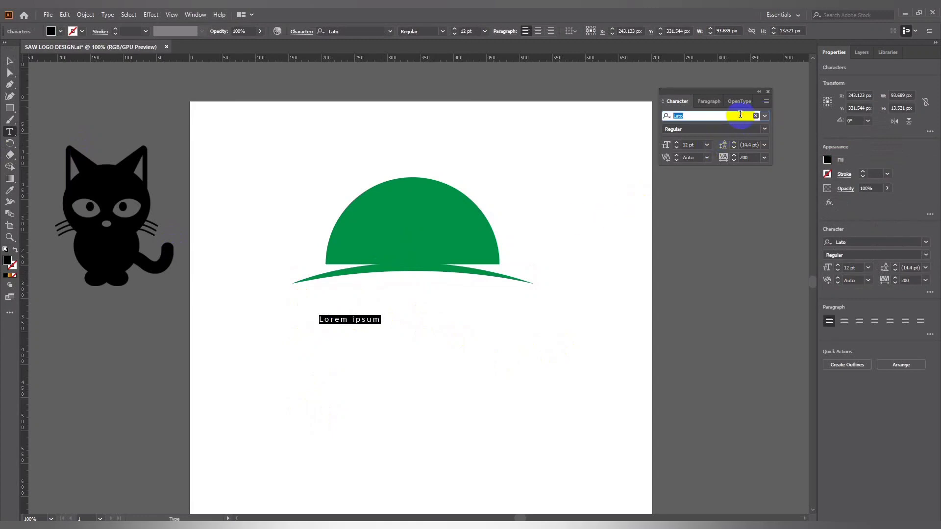
{"action": "left_click", "coordinate": [765, 128]}
{"action": "left_click", "coordinate": [691, 313]}
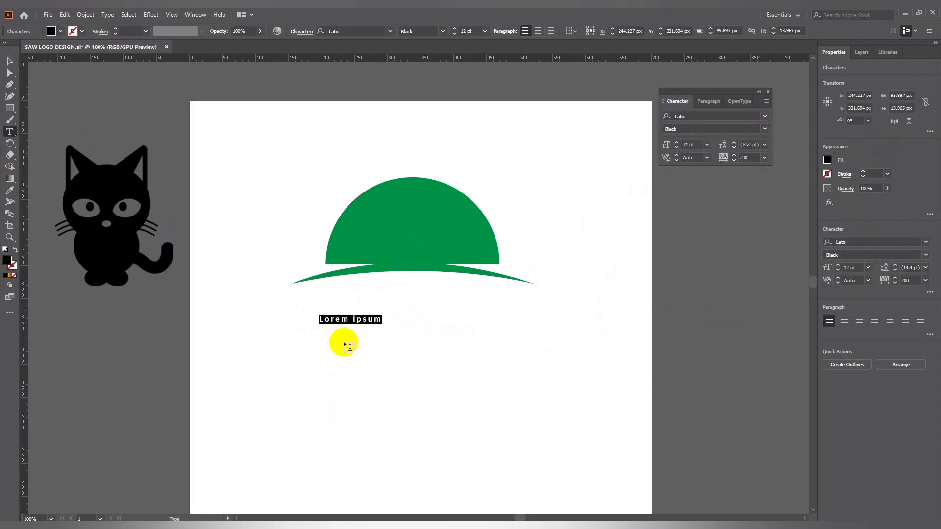
{"action": "left_click", "coordinate": [10, 61]}
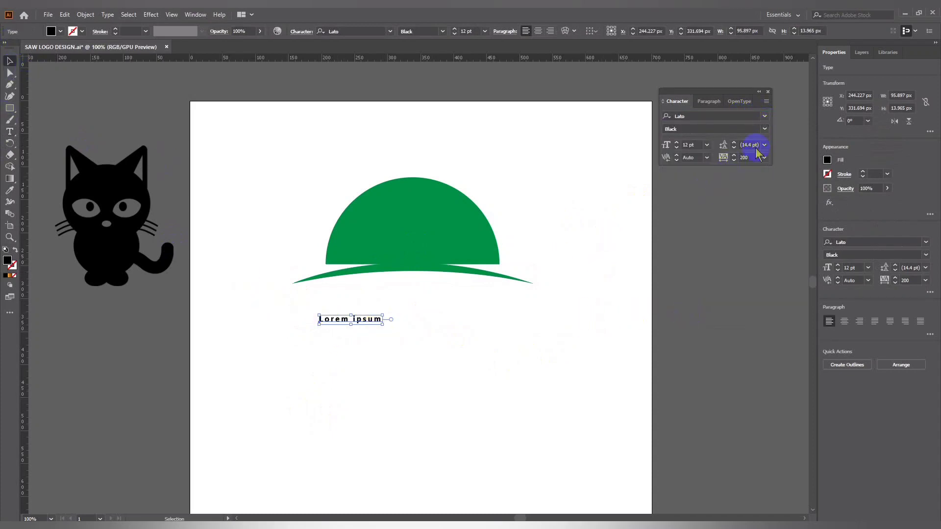
{"action": "left_click", "coordinate": [764, 129]}
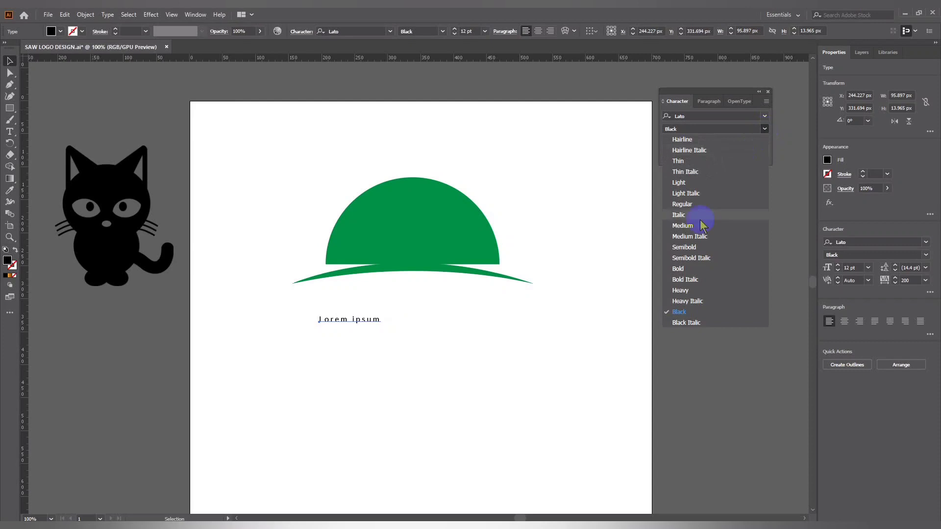
{"action": "left_click", "coordinate": [670, 308]}
{"action": "left_click", "coordinate": [707, 146]}
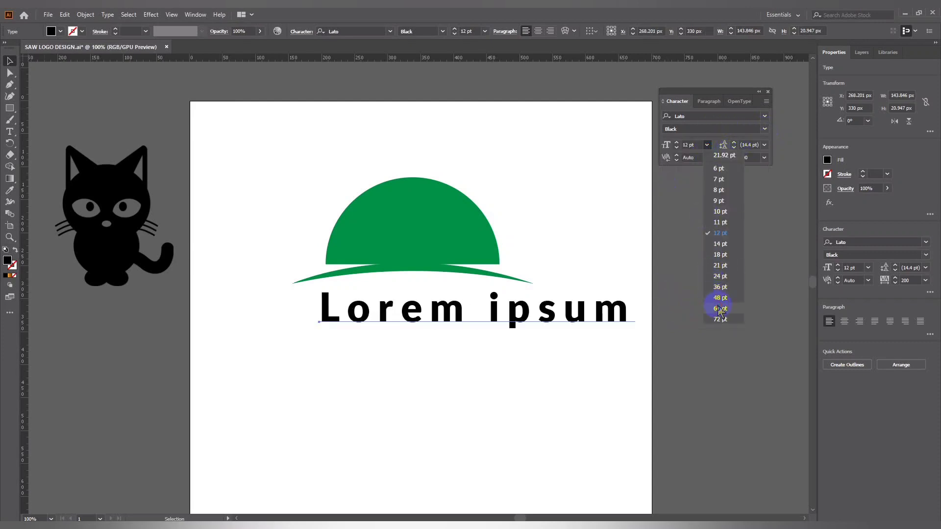
{"action": "left_click", "coordinate": [716, 299]}
Replace the placeholder text with 'Tom Park'
{"action": "left_click", "coordinate": [9, 132]}
{"action": "triple_click", "coordinate": [385, 307]}
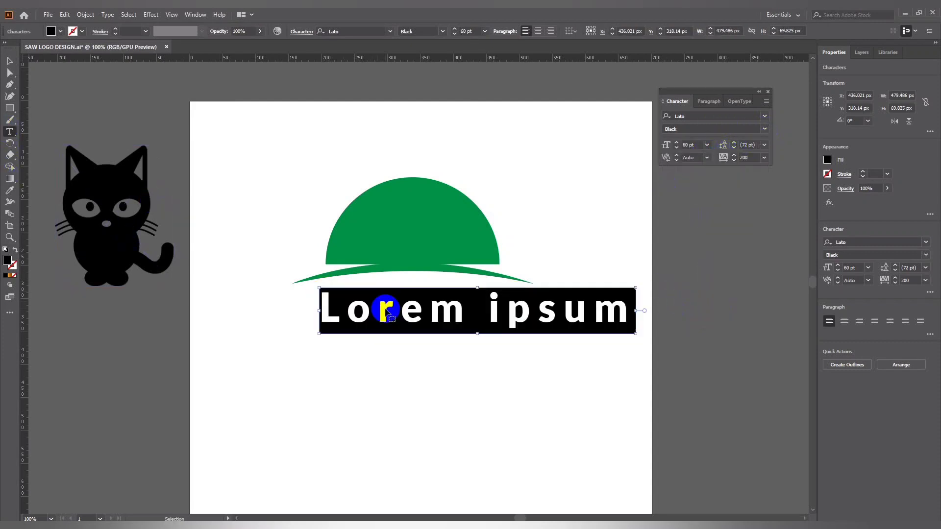
{"action": "key", "text": "BackSpace"}
{"action": "type", "text": "tom"}
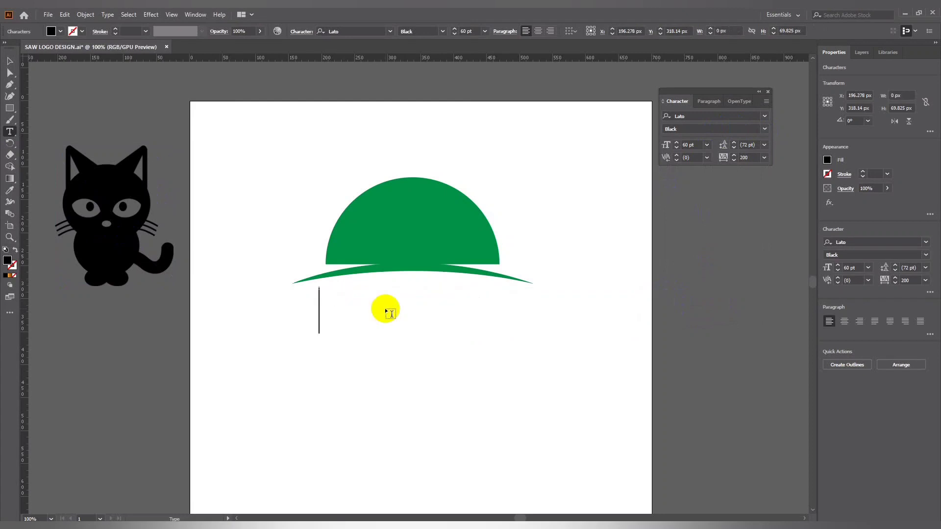
{"action": "type", "text": "om park"}
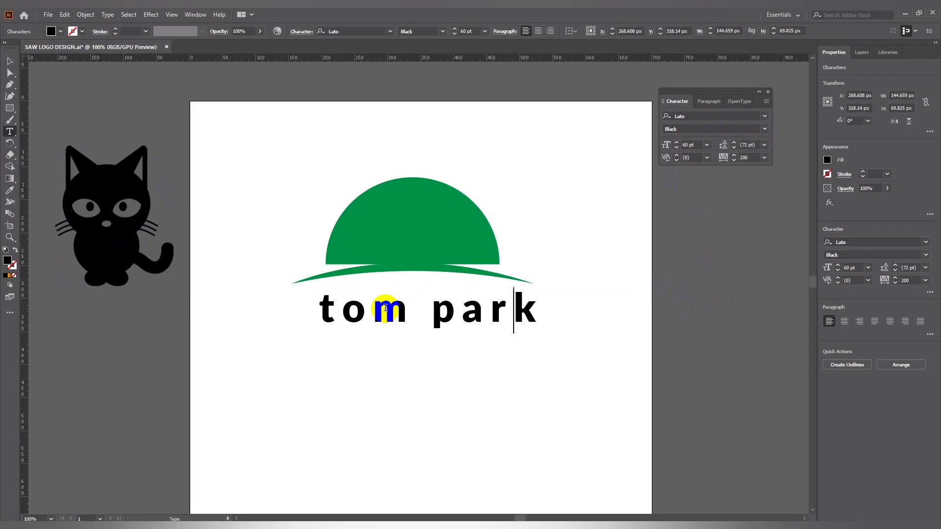
{"action": "key", "text": "BackSpace"}
{"action": "type", "text": "P"}
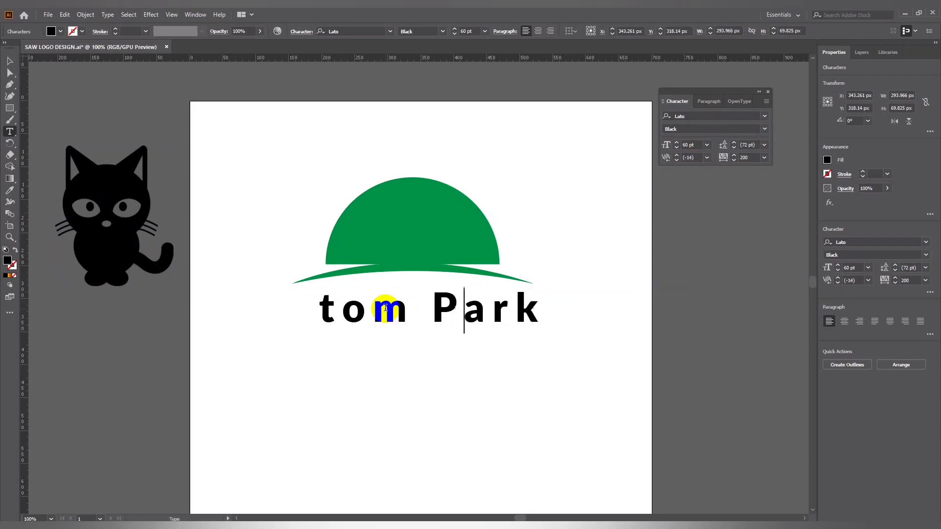
{"action": "key", "text": "BackSpace"}
{"action": "type", "text": "T"}
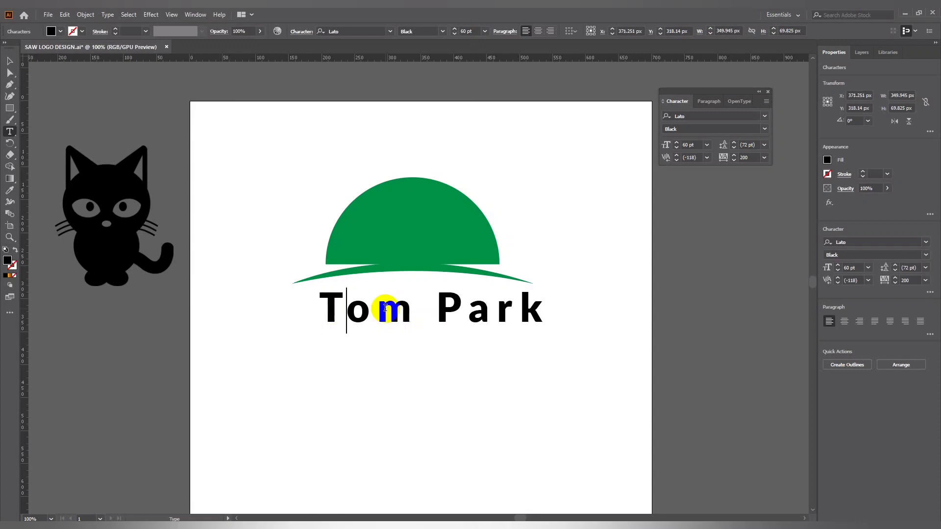
{"action": "left_click", "coordinate": [10, 61]}
{"action": "left_click", "coordinate": [367, 405]}
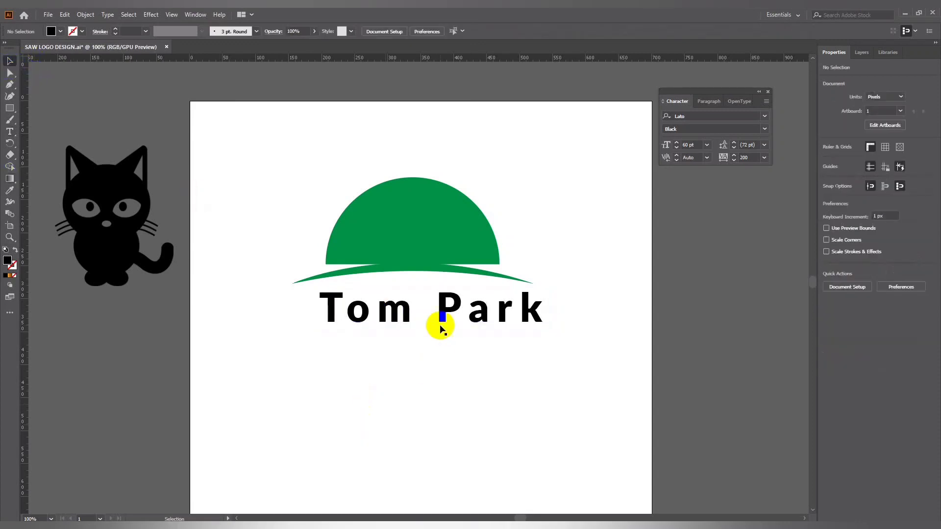
{"action": "left_click_drag", "start_coordinate": [437, 323], "coordinate": [424, 321]}
{"action": "left_click_drag", "start_coordinate": [533, 273], "coordinate": [488, 294]}
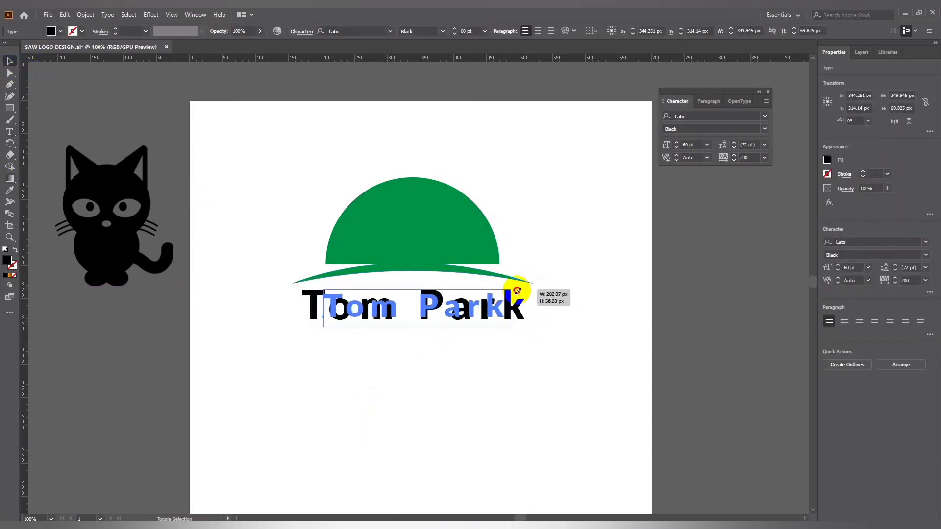
{"action": "left_click_drag", "start_coordinate": [422, 307], "coordinate": [416, 292]}
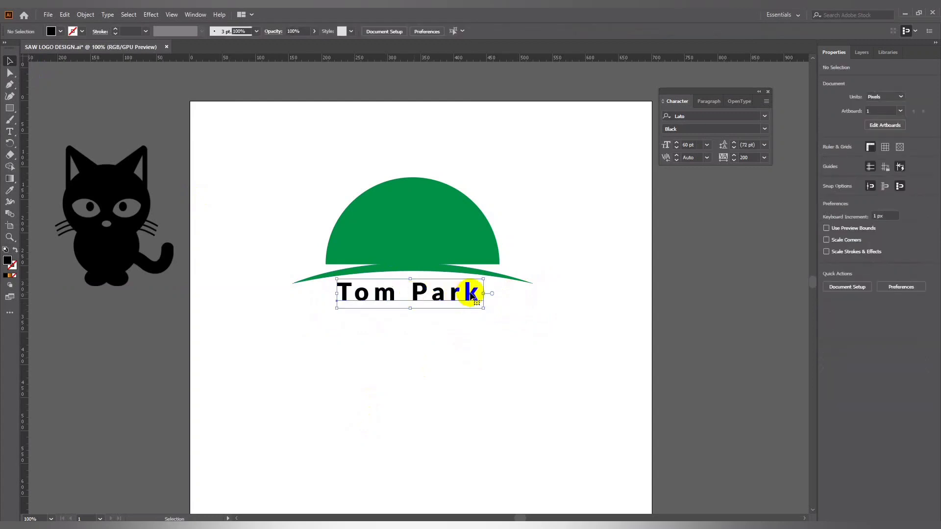
{"action": "left_click_drag", "start_coordinate": [482, 279], "coordinate": [494, 293]}
{"action": "left_click", "coordinate": [483, 334]}
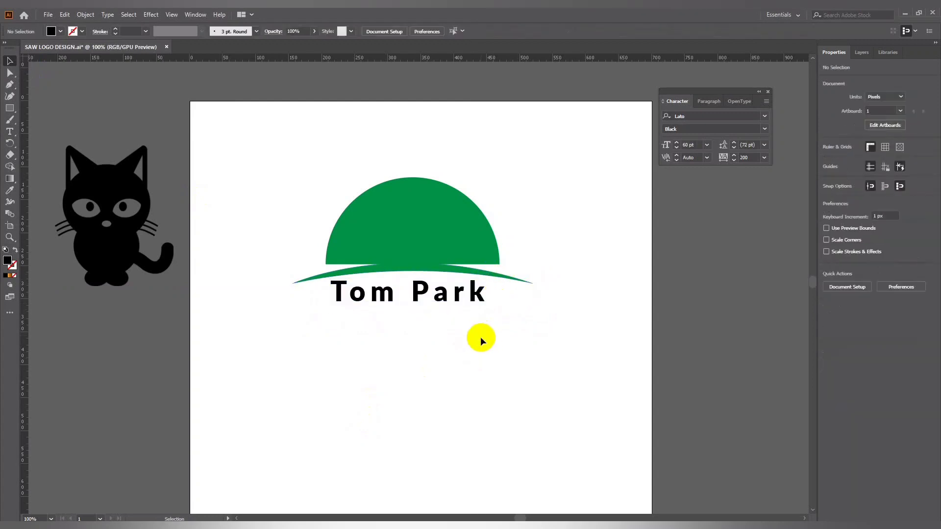
{"action": "left_click", "coordinate": [445, 304]}
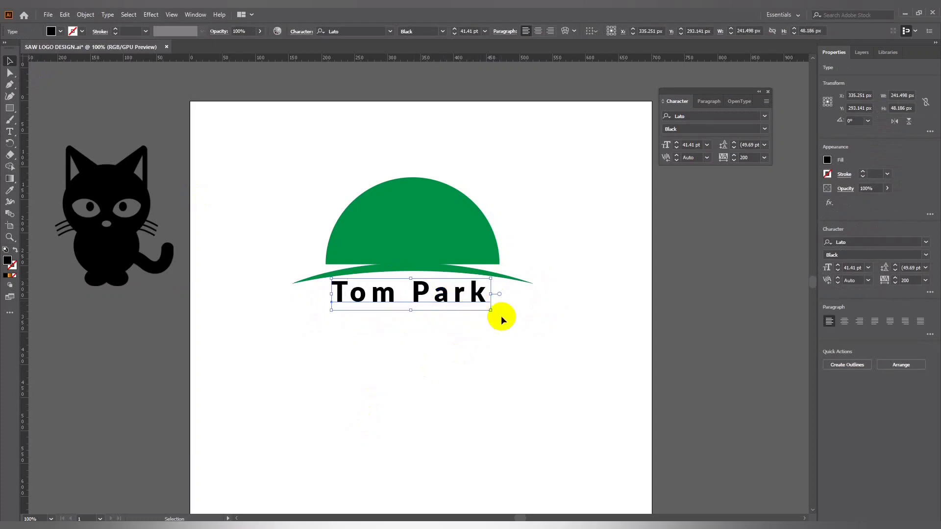
Group the green half-circle and swoosh into one object, then deselect
{"action": "mouse_move", "coordinate": [277, 230]}
{"action": "left_mouse_down"}
{"action": "mouse_move", "coordinate": [301, 244]}
{"action": "mouse_move", "coordinate": [325, 284]}
{"action": "left_mouse_up"}
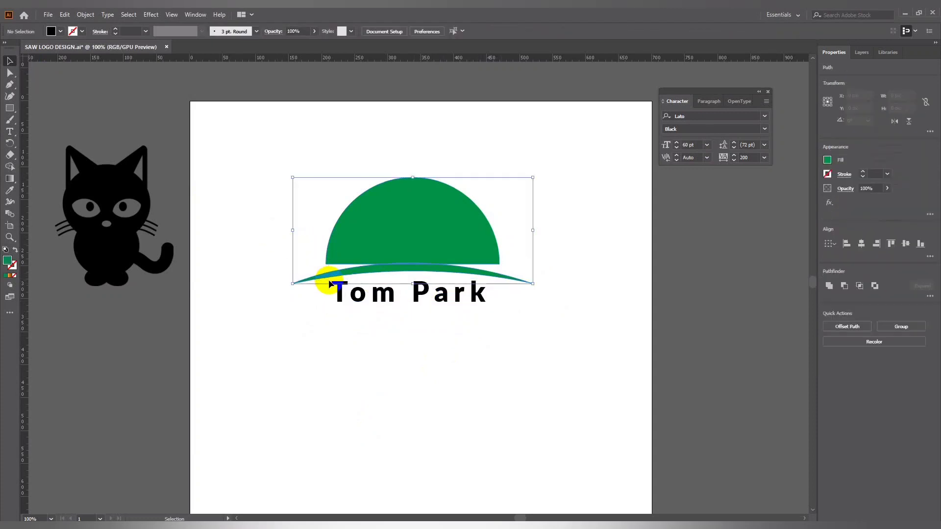
{"action": "right_click", "coordinate": [355, 248]}
{"action": "left_click", "coordinate": [390, 297]}
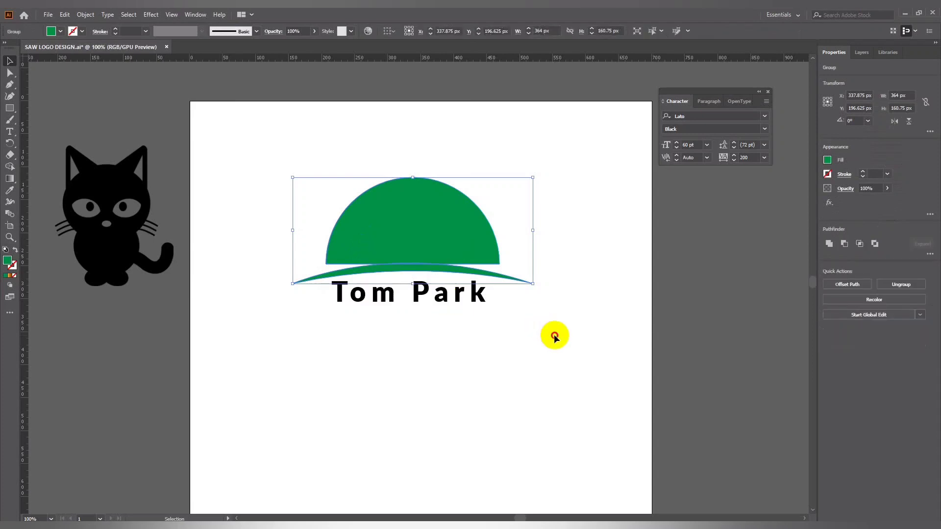
{"action": "left_click", "coordinate": [419, 300]}
{"action": "left_click", "coordinate": [530, 335]}
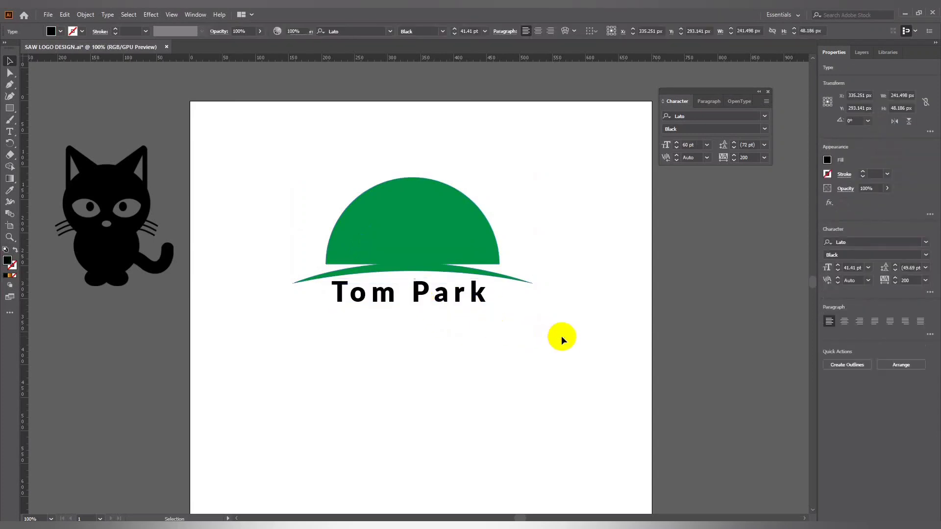
{"action": "scroll", "coordinate": [431, 333], "scroll_direction": "up", "scroll_amount": 1}
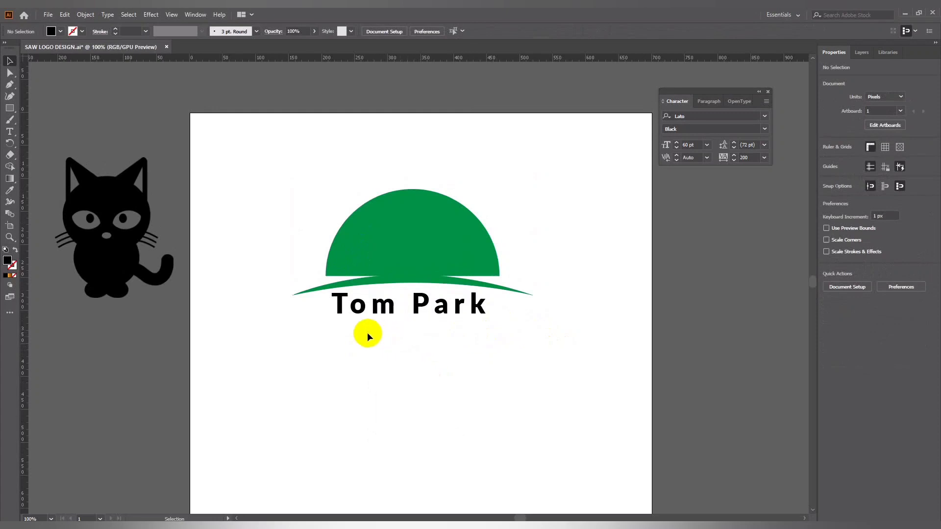
Image-trace the cat picture and expand it into vector shapes
{"action": "left_click", "coordinate": [109, 194]}
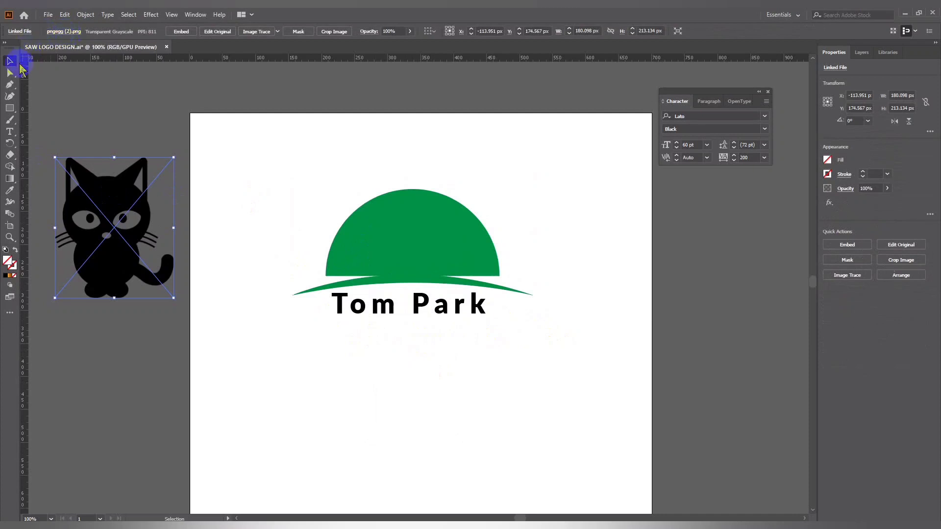
{"action": "left_click", "coordinate": [139, 247]}
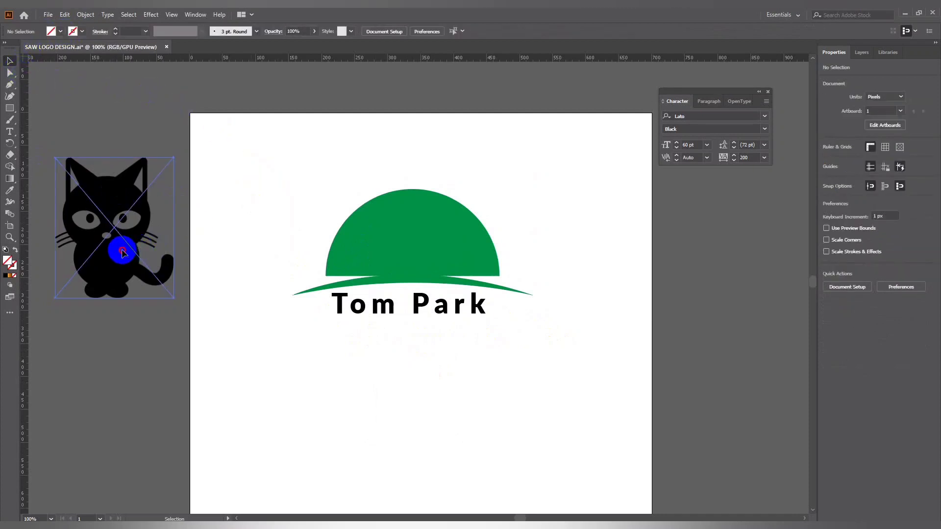
{"action": "left_click", "coordinate": [257, 32]}
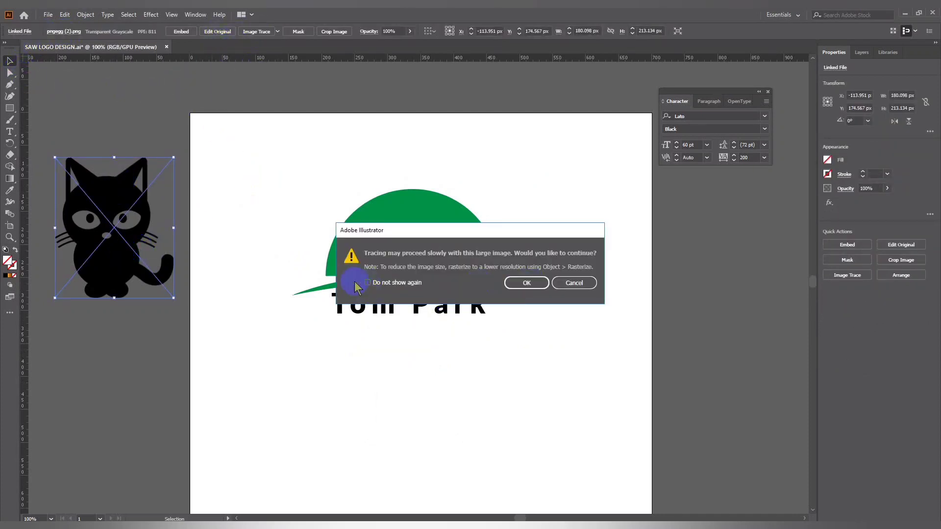
{"action": "left_click", "coordinate": [502, 284]}
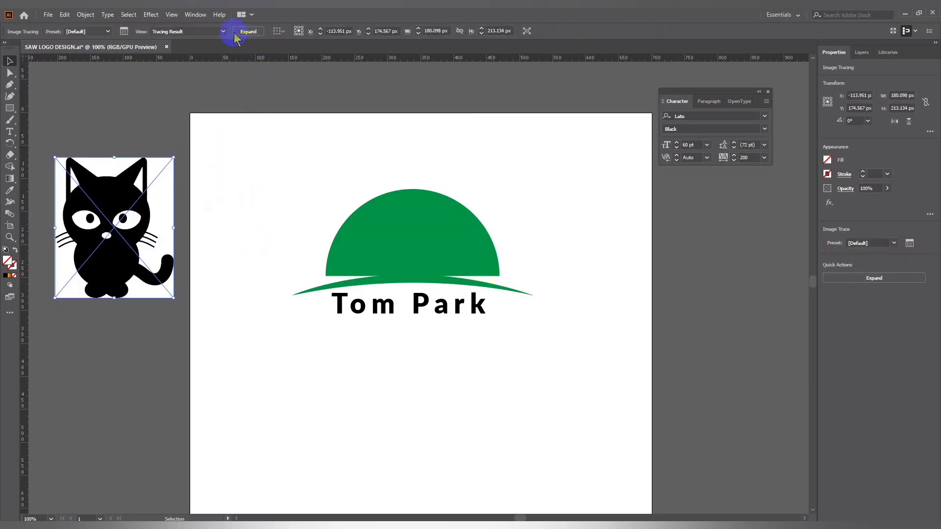
{"action": "left_click", "coordinate": [242, 30]}
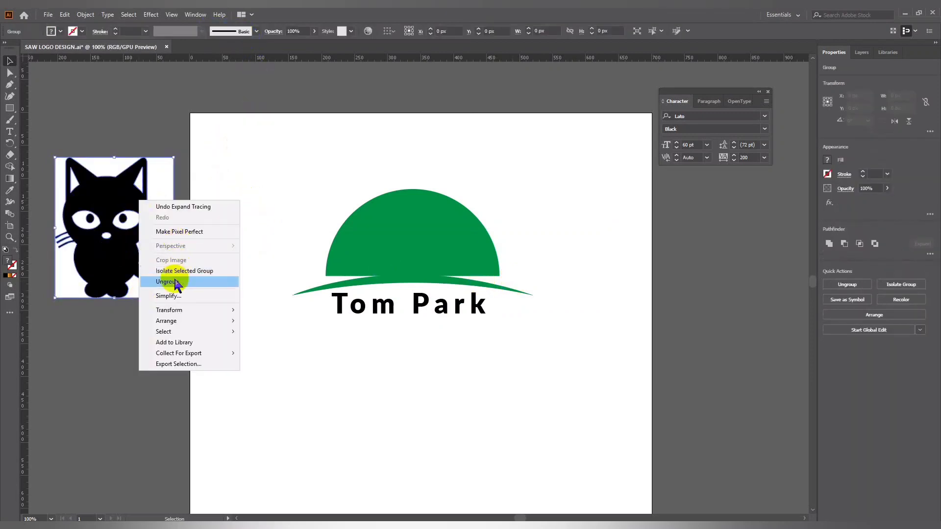
Ungroup the traced cat and delete its white background
{"action": "left_click", "coordinate": [168, 282]}
{"action": "left_click", "coordinate": [164, 193]}
{"action": "key", "text": "Delete"}
{"action": "left_click", "coordinate": [158, 286]}
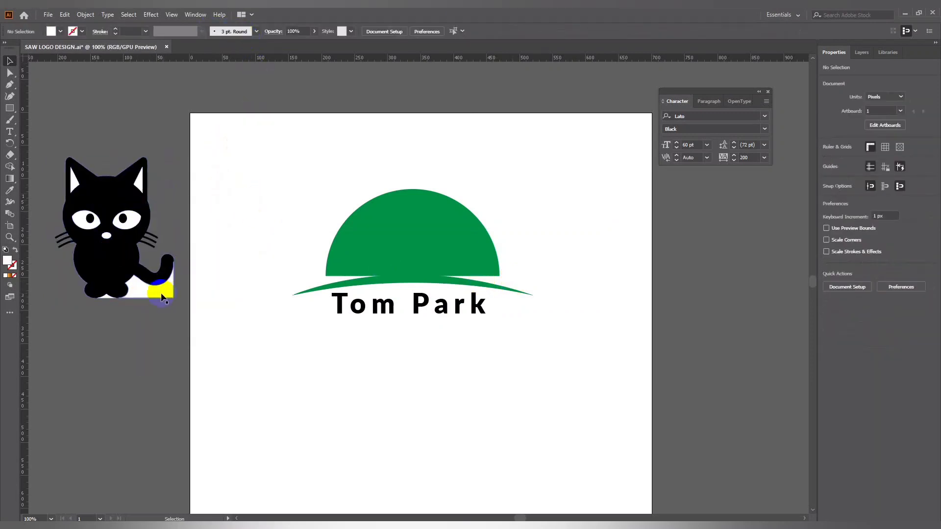
{"action": "key", "text": "Delete"}
{"action": "key", "text": "ctrl+plus"}
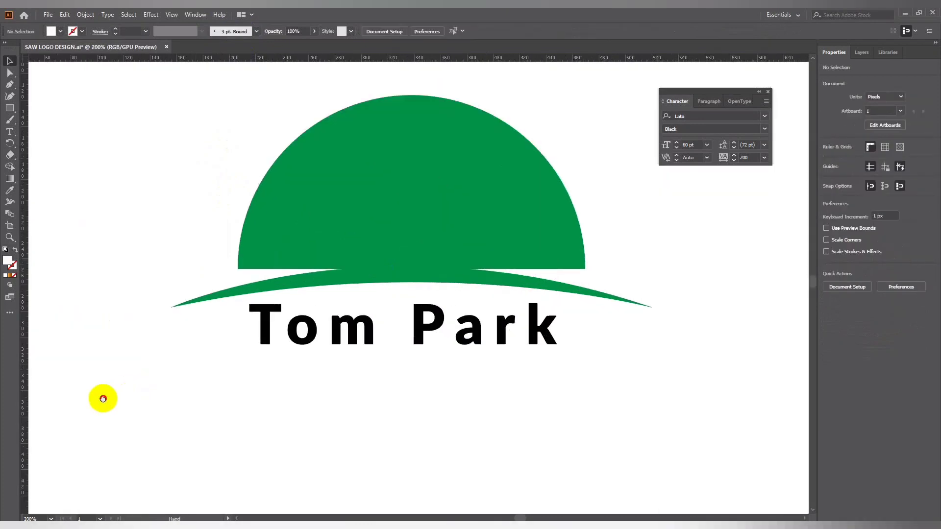
Delete the cat's stray white shapes: eye whites, nose, inner ears and a small path
{"action": "key", "text": "ctrl+plus"}
{"action": "scroll", "coordinate": [389, 381], "scroll_direction": "left", "scroll_amount": 5}
{"action": "left_click", "coordinate": [265, 365]}
{"action": "key", "text": "Delete"}
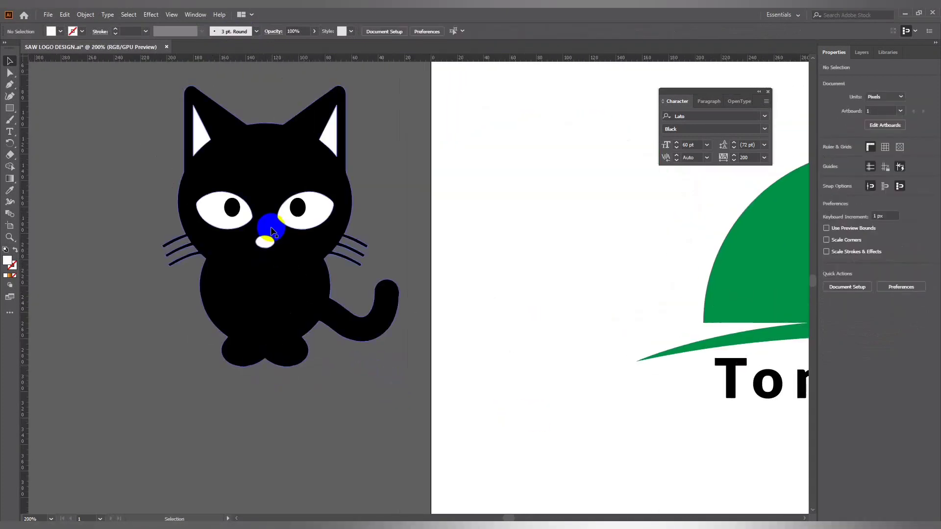
{"action": "left_click", "coordinate": [304, 216]}
{"action": "key", "text": "Delete"}
{"action": "left_click", "coordinate": [220, 211]}
{"action": "key", "text": "Delete"}
{"action": "left_click", "coordinate": [265, 242]}
{"action": "key", "text": "Delete"}
{"action": "left_click", "coordinate": [333, 133]}
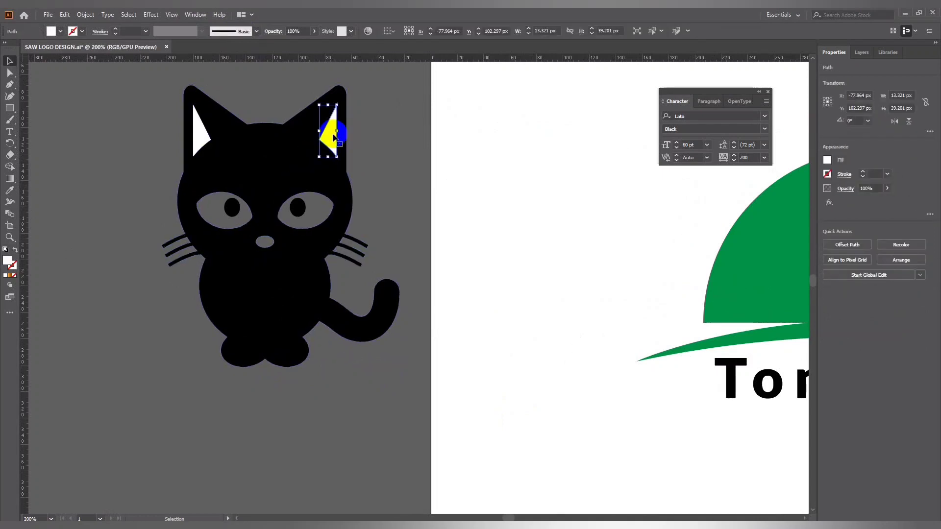
{"action": "key", "text": "Delete"}
{"action": "left_click", "coordinate": [200, 133]}
{"action": "key", "text": "Delete"}
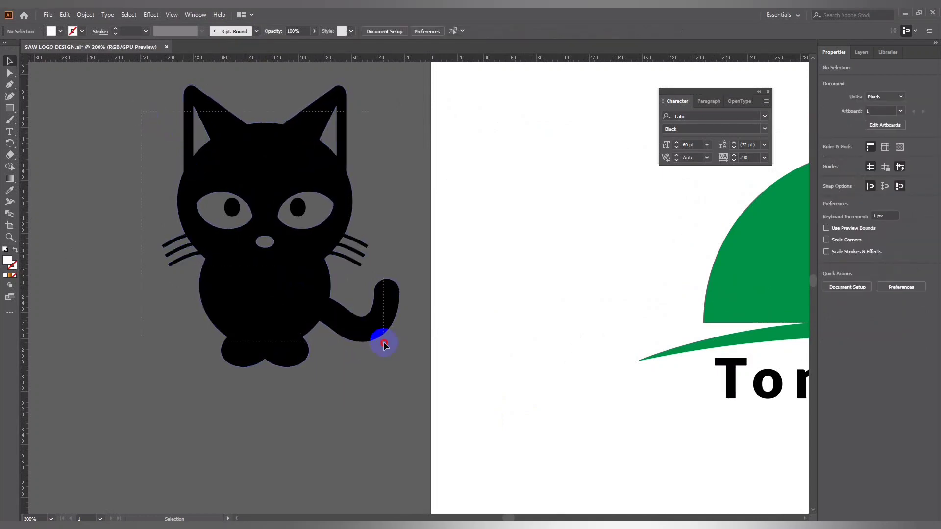
Select all the cat's pieces and group them with Ctrl+G
{"action": "left_click_drag", "start_coordinate": [141, 111], "coordinate": [382, 340]}
{"action": "key", "text": "ctrl+g"}
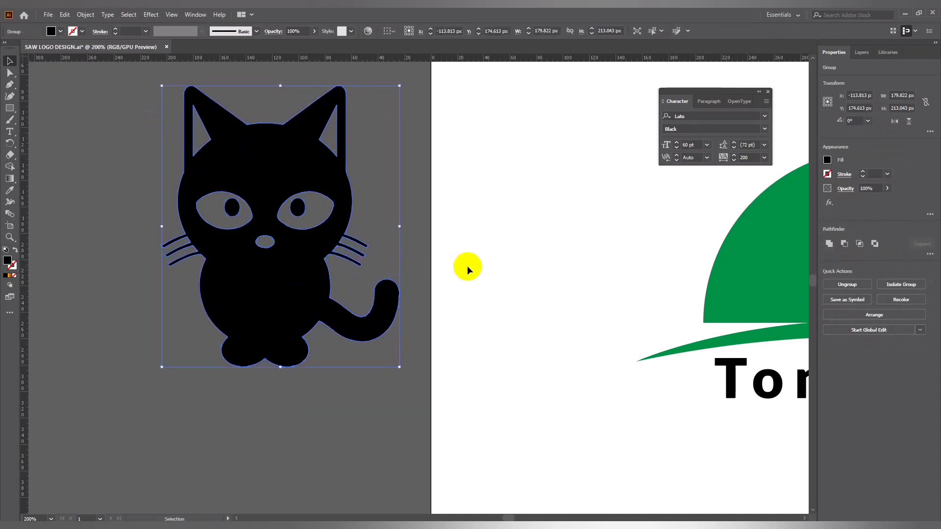
{"action": "scroll", "coordinate": [455, 336], "scroll_direction": "right", "scroll_amount": 3}
{"action": "key", "text": "ctrl+minus"}
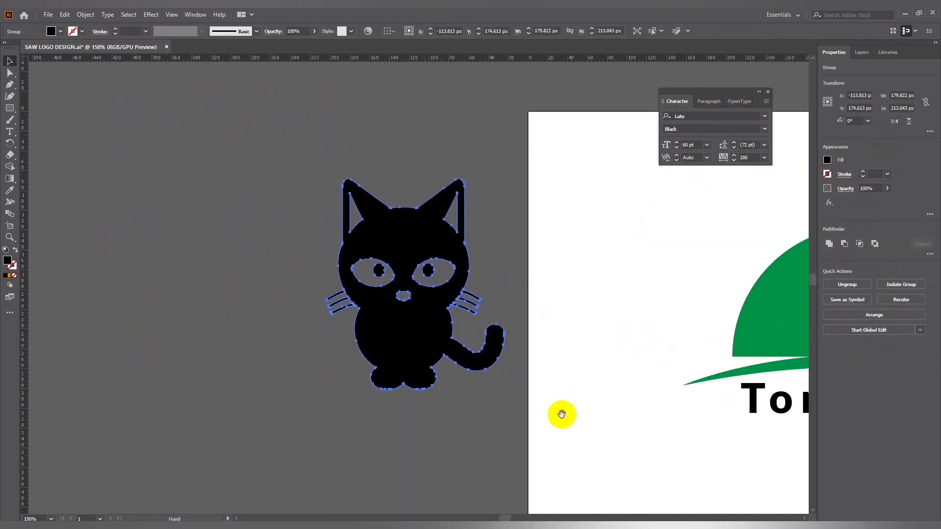
{"action": "scroll", "coordinate": [561, 414], "scroll_direction": "right", "scroll_amount": 5}
Try an orange fill on the cat, then undo back to black
{"action": "left_click", "coordinate": [205, 291]}
{"action": "left_click", "coordinate": [60, 32]}
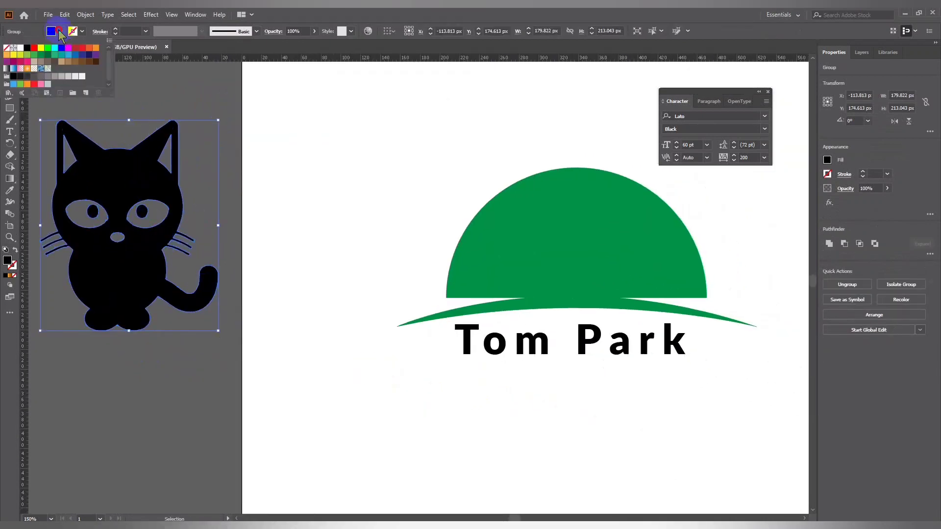
{"action": "left_click", "coordinate": [7, 54]}
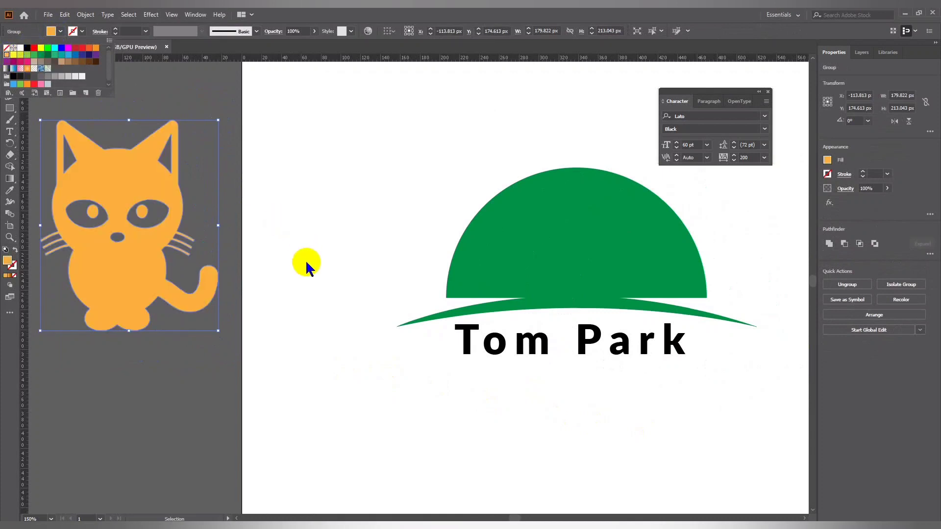
{"action": "key", "text": "ctrl+z"}
{"action": "key", "text": "ctrl+z"}
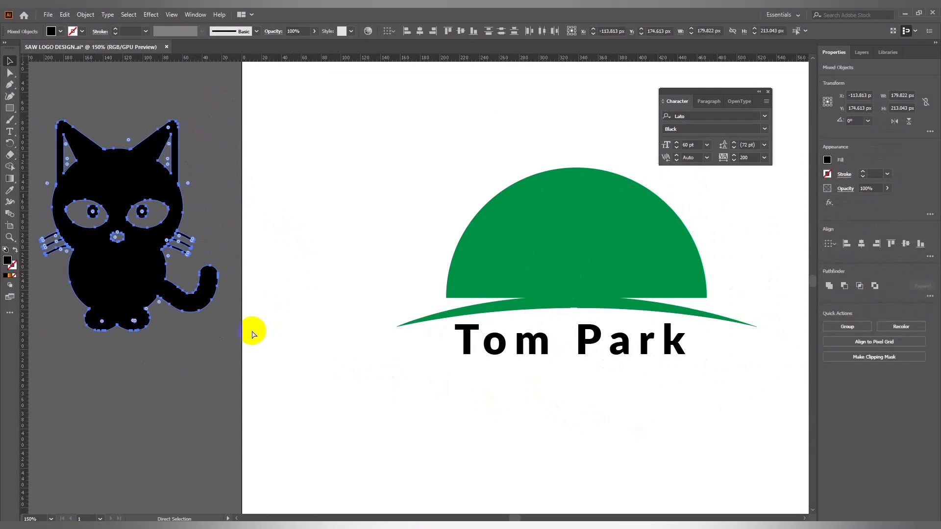
{"action": "key", "text": "ctrl+z"}
Fill the right inner ear grey and eyedrop that grey onto the left inner ear
{"action": "left_click", "coordinate": [160, 378]}
{"action": "key", "text": "ctrl+equal"}
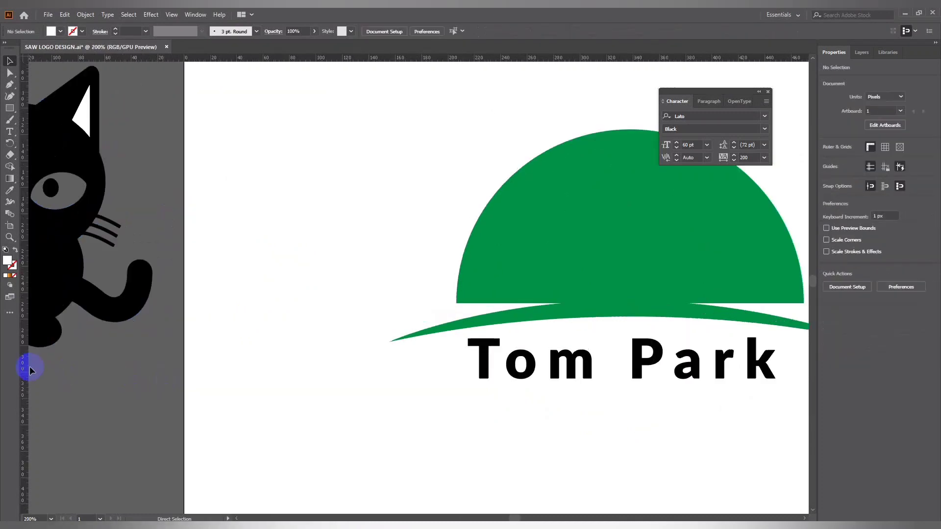
{"action": "left_click_drag", "start_coordinate": [25, 367], "coordinate": [329, 428]}
{"action": "left_click", "coordinate": [352, 173]}
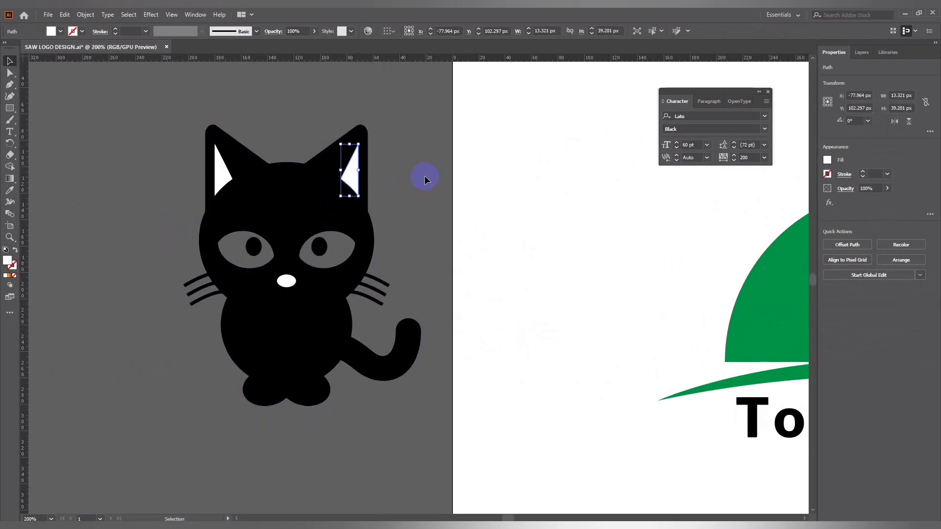
{"action": "left_click", "coordinate": [60, 31]}
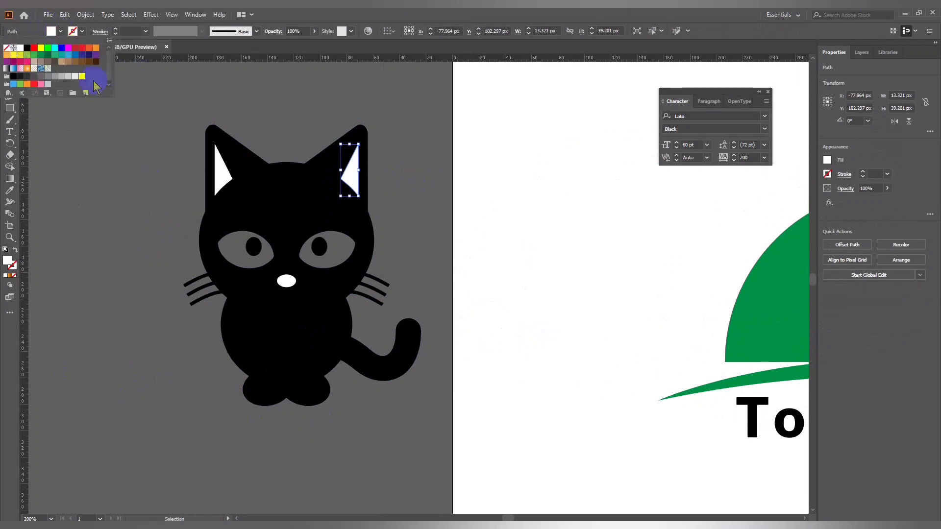
{"action": "left_click", "coordinate": [56, 77]}
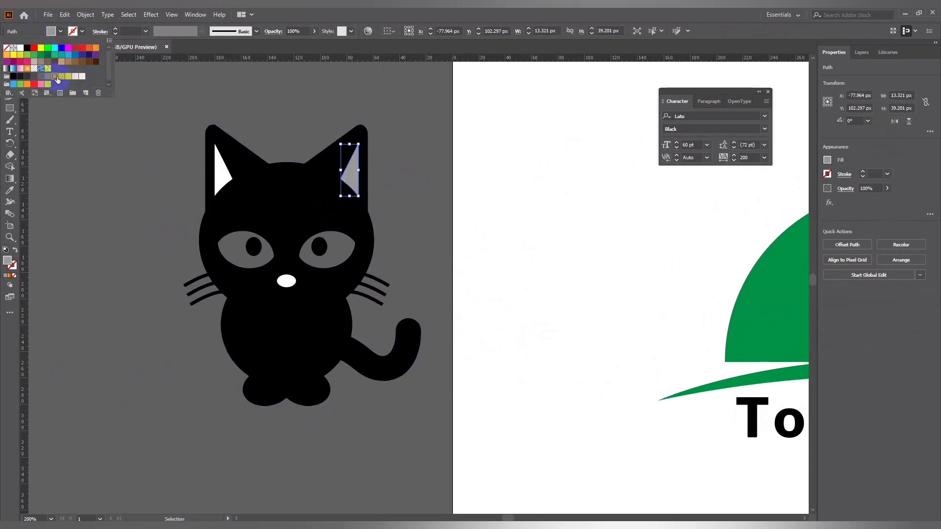
{"action": "left_click", "coordinate": [148, 136]}
{"action": "left_click", "coordinate": [221, 169]}
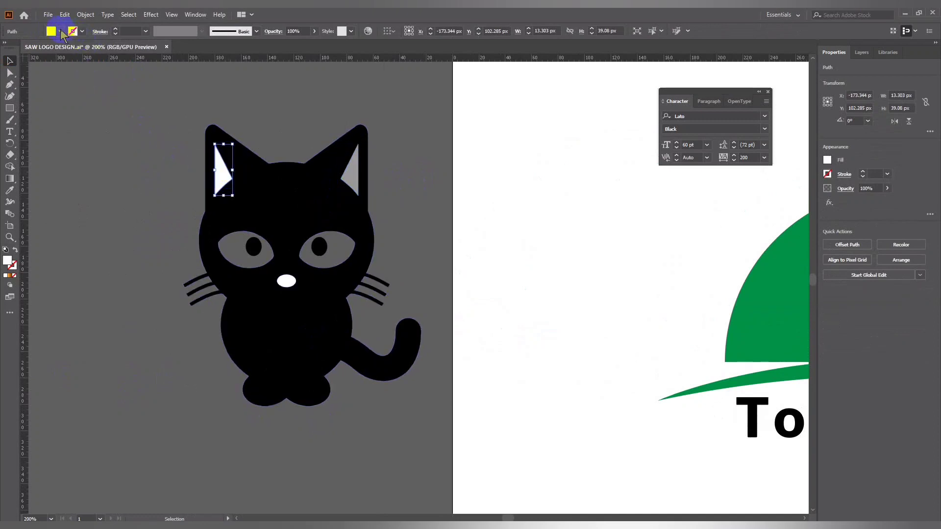
{"action": "left_click", "coordinate": [10, 190]}
{"action": "left_click", "coordinate": [346, 169]}
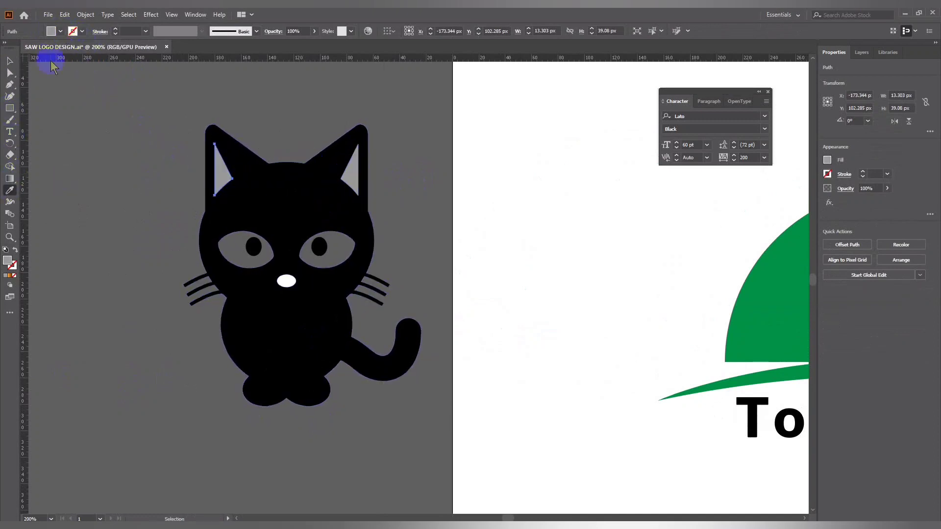
{"action": "left_click", "coordinate": [10, 61]}
Fill the cat's nose black and recolour its body a deeper orange
{"action": "left_click", "coordinate": [286, 281]}
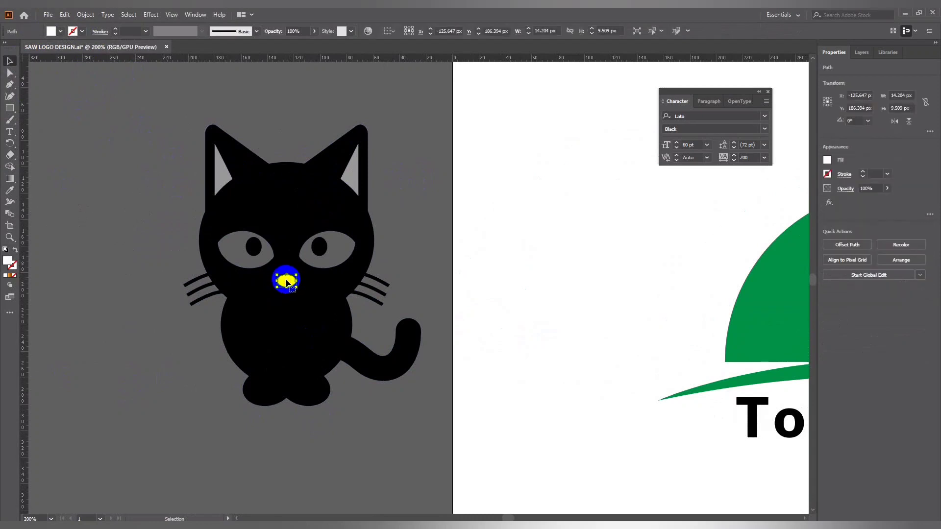
{"action": "left_click", "coordinate": [60, 32]}
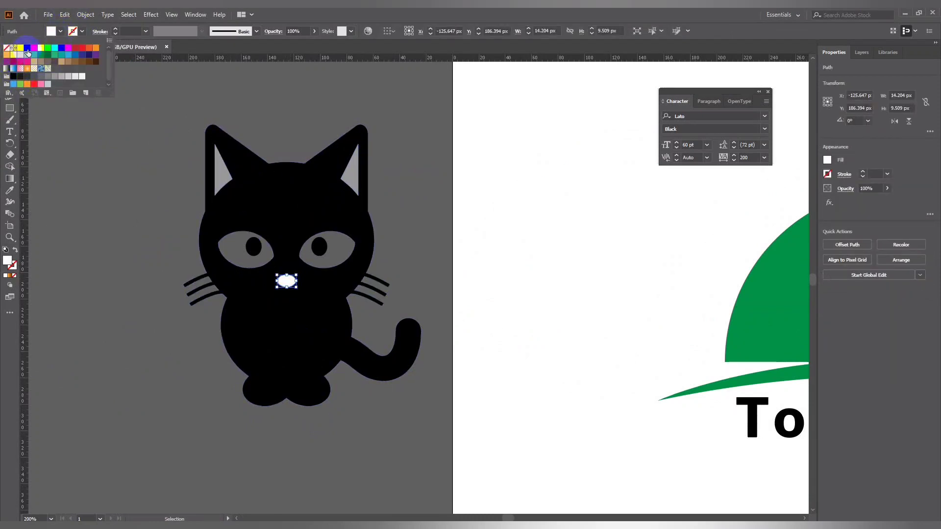
{"action": "left_click", "coordinate": [96, 158]}
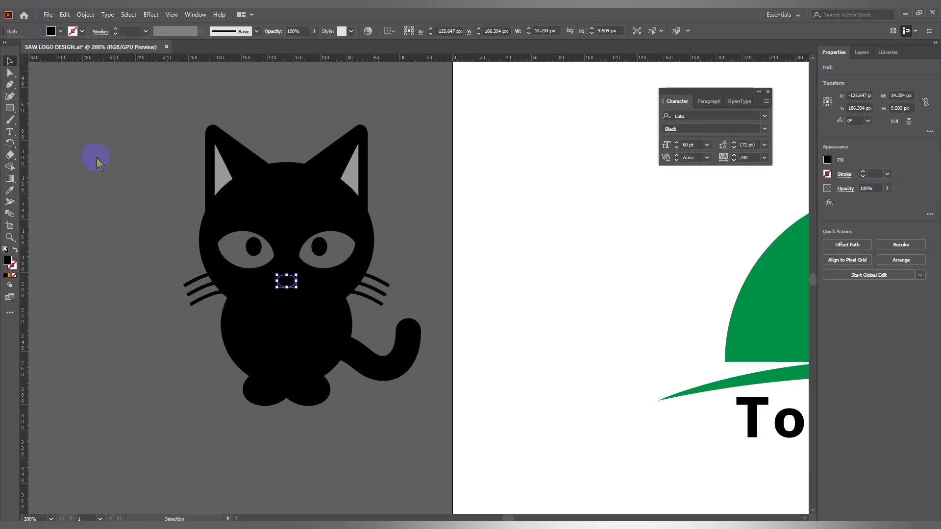
{"action": "left_click", "coordinate": [284, 193]}
{"action": "left_click", "coordinate": [59, 32]}
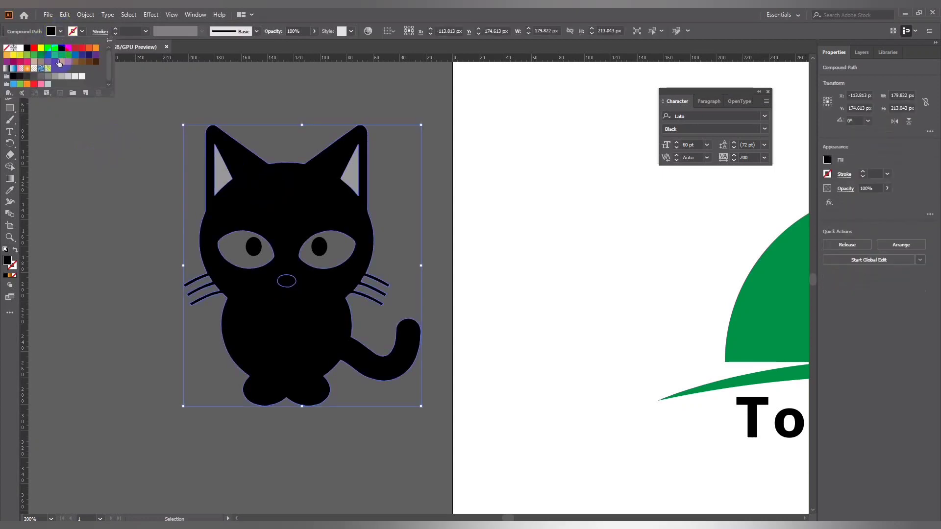
{"action": "left_click", "coordinate": [60, 31]}
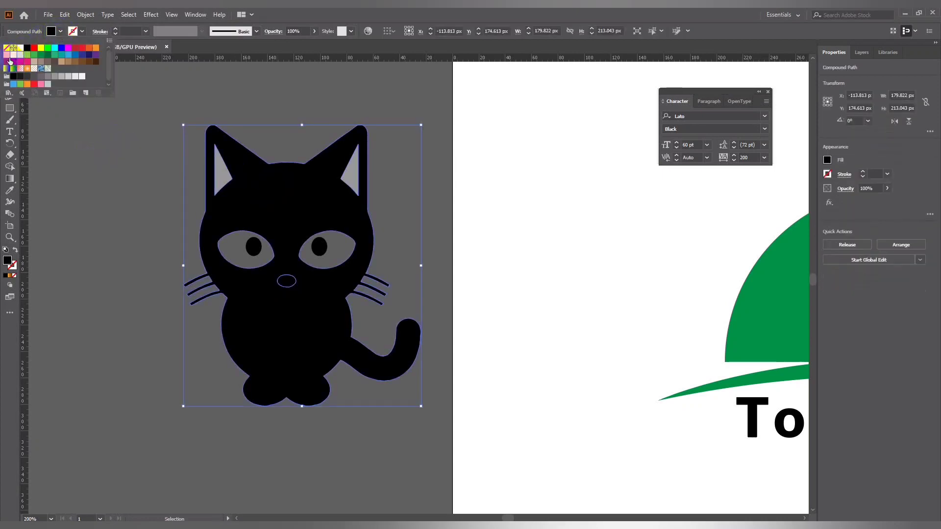
{"action": "left_click", "coordinate": [6, 55]}
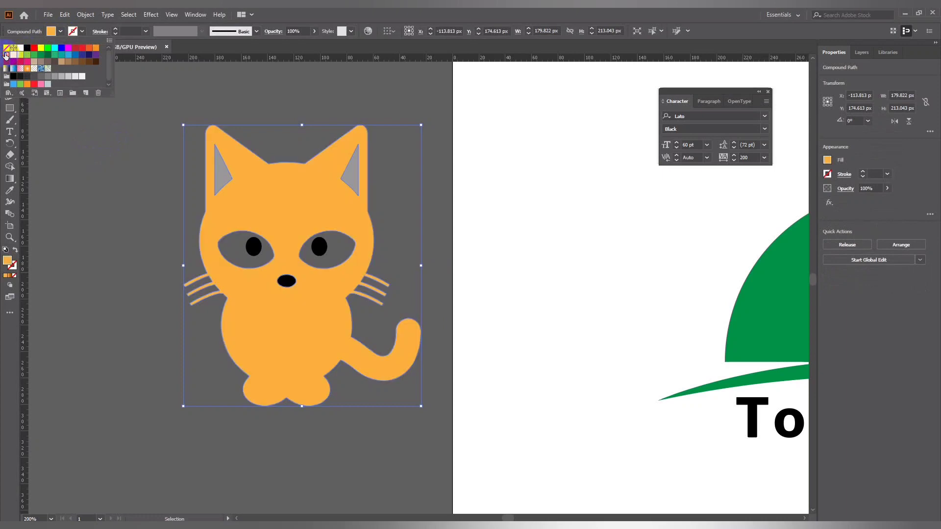
{"action": "left_click", "coordinate": [95, 48]}
Draw a small rectangle to the left of the cat and select it
{"action": "left_click", "coordinate": [125, 101]}
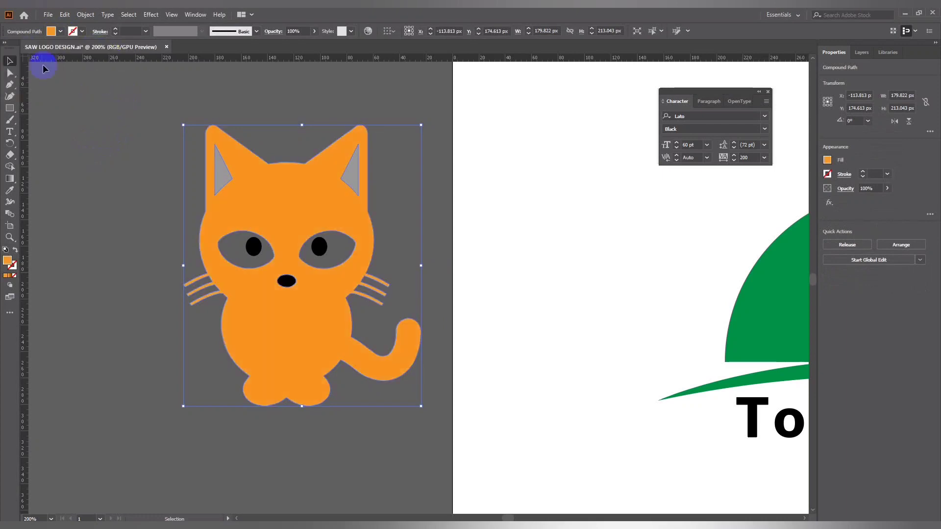
{"action": "left_click", "coordinate": [76, 106]}
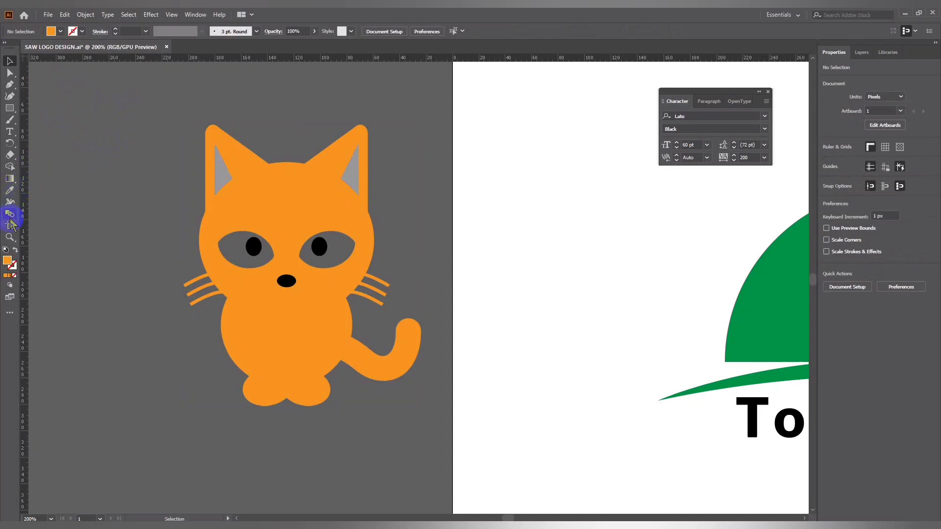
{"action": "left_click", "coordinate": [9, 108]}
{"action": "left_click_drag", "start_coordinate": [93, 107], "coordinate": [110, 118]}
{"action": "left_click", "coordinate": [10, 62]}
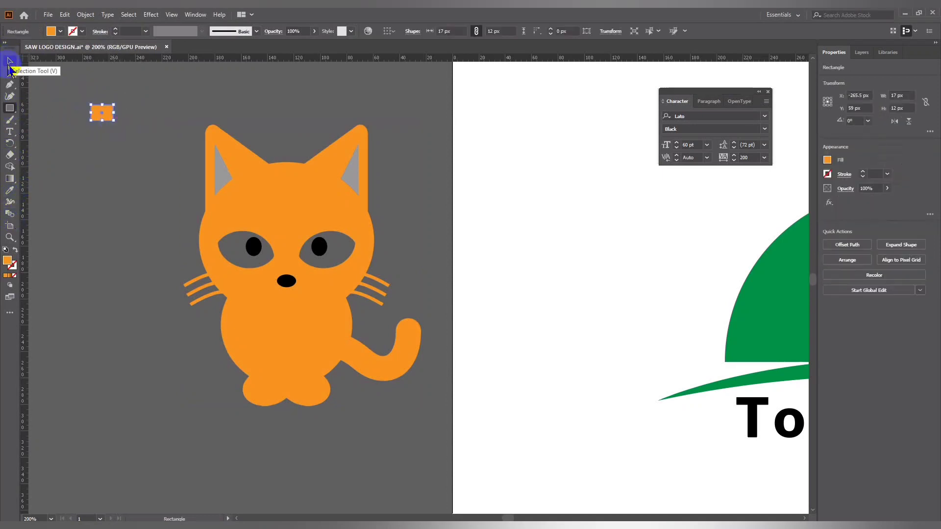
{"action": "left_click", "coordinate": [10, 61]}
{"action": "left_click", "coordinate": [87, 151]}
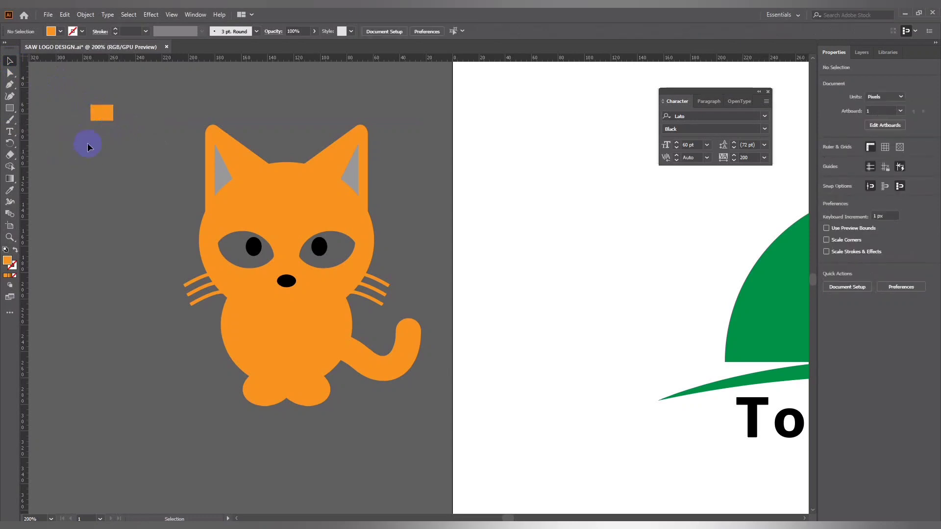
{"action": "left_click", "coordinate": [98, 113]}
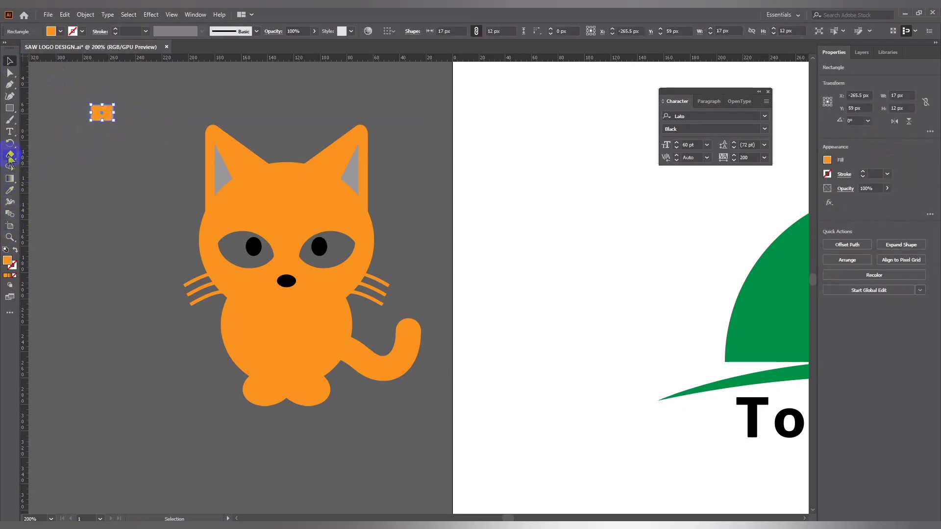
Apply an orange-to-brown gradient to the rectangle, angled diagonally
{"action": "left_click", "coordinate": [10, 181]}
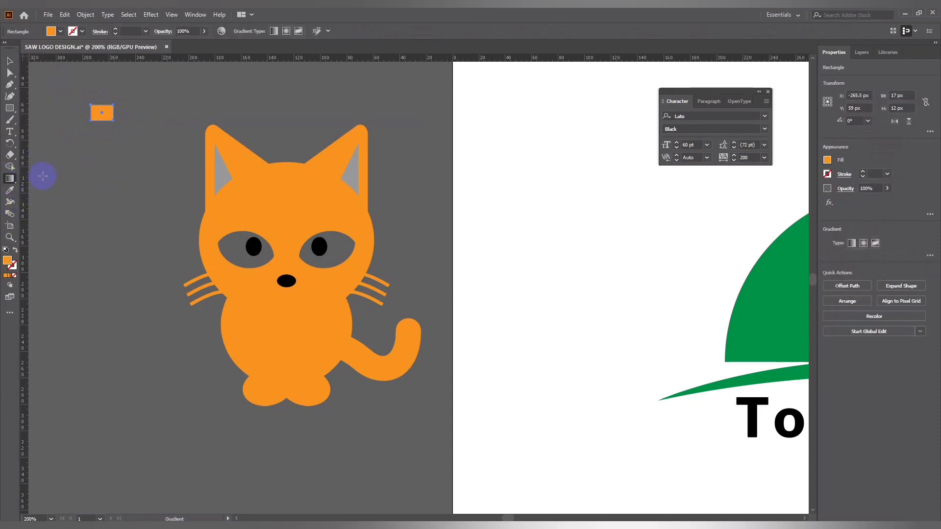
{"action": "double_click", "coordinate": [10, 180]}
{"action": "left_click", "coordinate": [503, 380]}
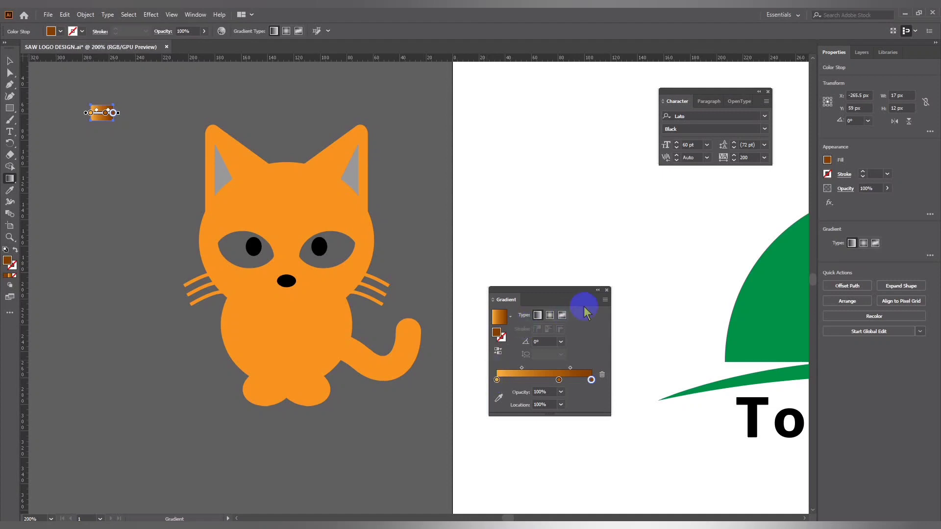
{"action": "left_click", "coordinate": [607, 290]}
{"action": "left_click", "coordinate": [11, 63]}
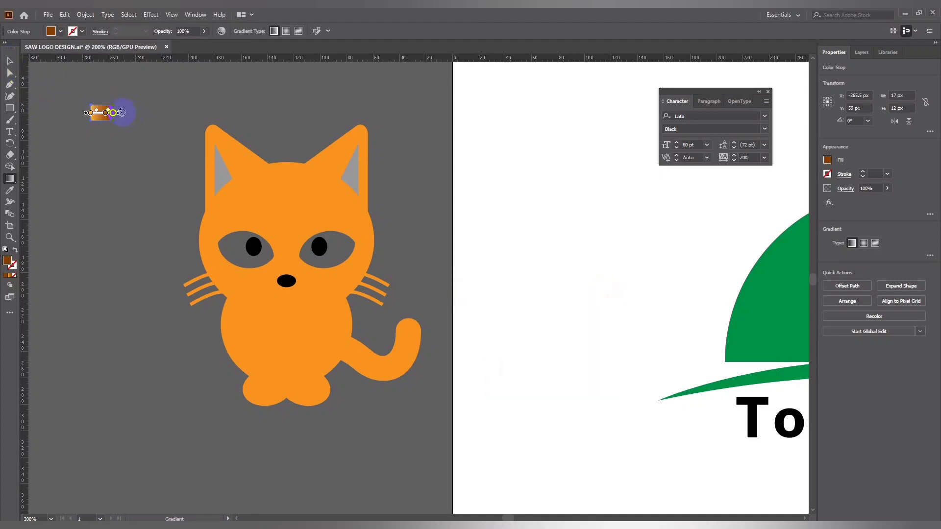
{"action": "left_click_drag", "start_coordinate": [122, 112], "coordinate": [115, 143]}
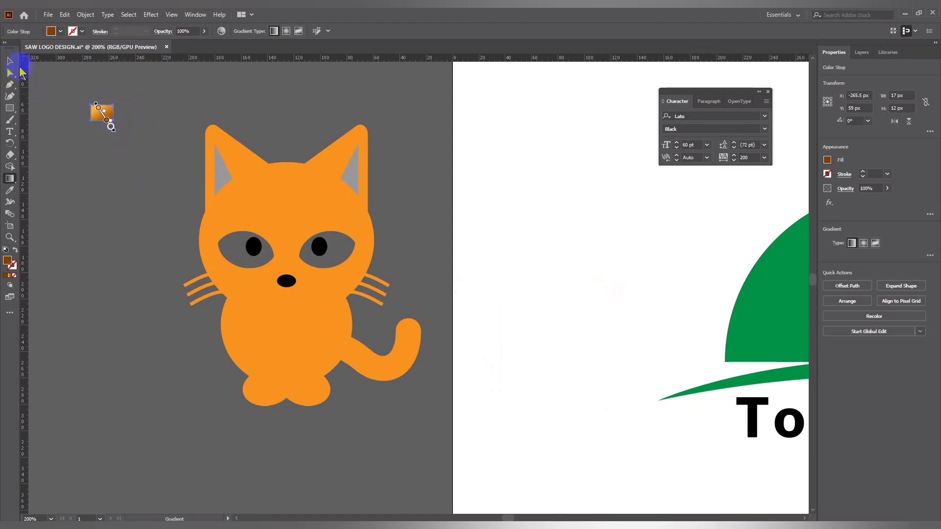
{"action": "left_click", "coordinate": [99, 168]}
{"action": "left_click", "coordinate": [254, 195]}
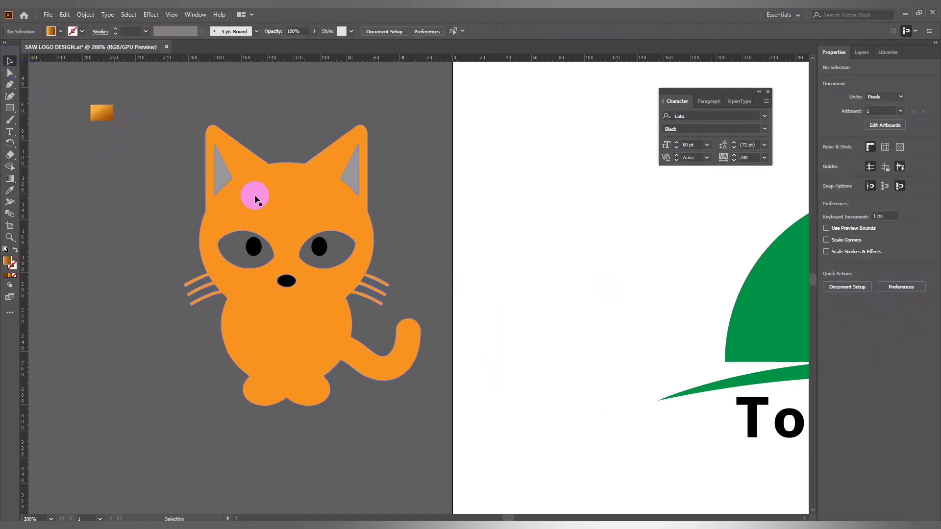
Apply the orange gradient to the cat, moving its stops to darken toward the tail
{"action": "left_click", "coordinate": [11, 277]}
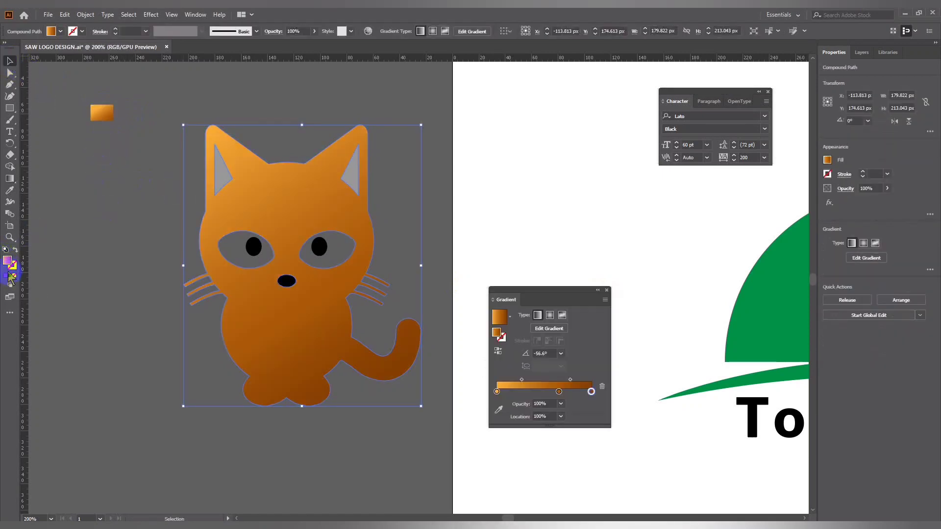
{"action": "left_click", "coordinate": [10, 179]}
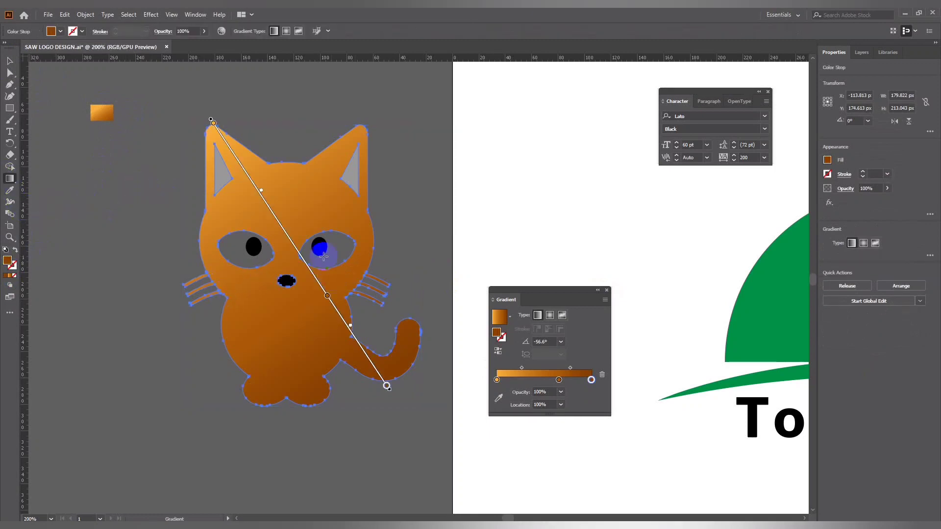
{"action": "left_click", "coordinate": [262, 189]}
{"action": "mouse_move", "coordinate": [261, 189]}
{"action": "left_mouse_down"}
{"action": "mouse_move", "coordinate": [301, 278]}
{"action": "mouse_move", "coordinate": [279, 245]}
{"action": "left_mouse_up"}
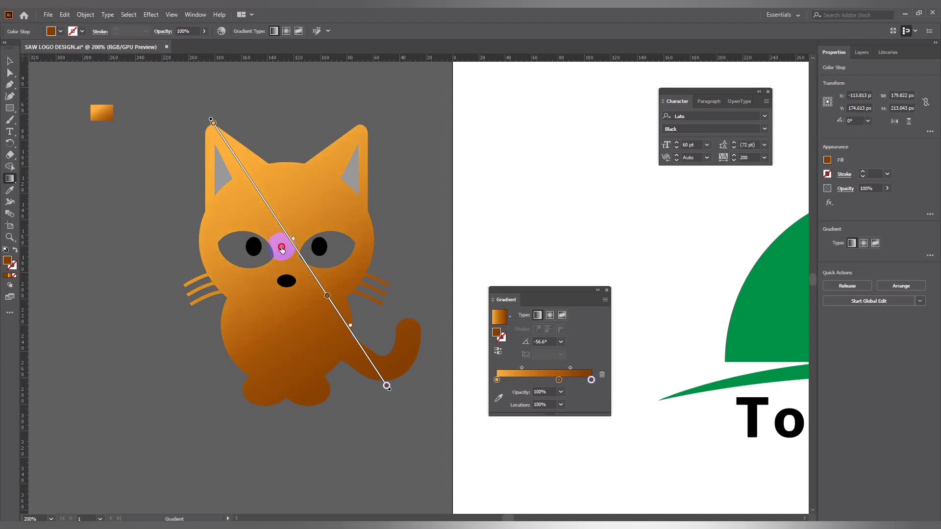
{"action": "left_click", "coordinate": [327, 296]}
{"action": "left_click_drag", "start_coordinate": [327, 297], "coordinate": [357, 341]}
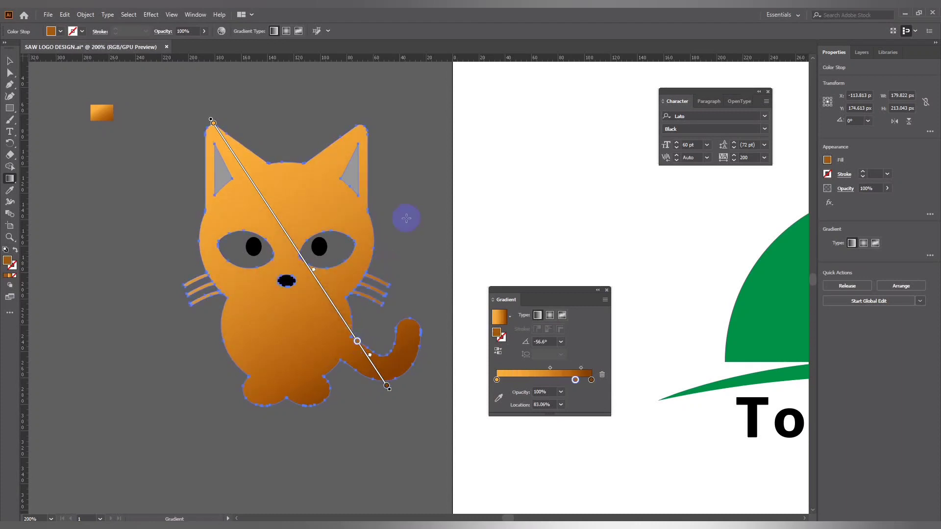
{"action": "left_click", "coordinate": [607, 290]}
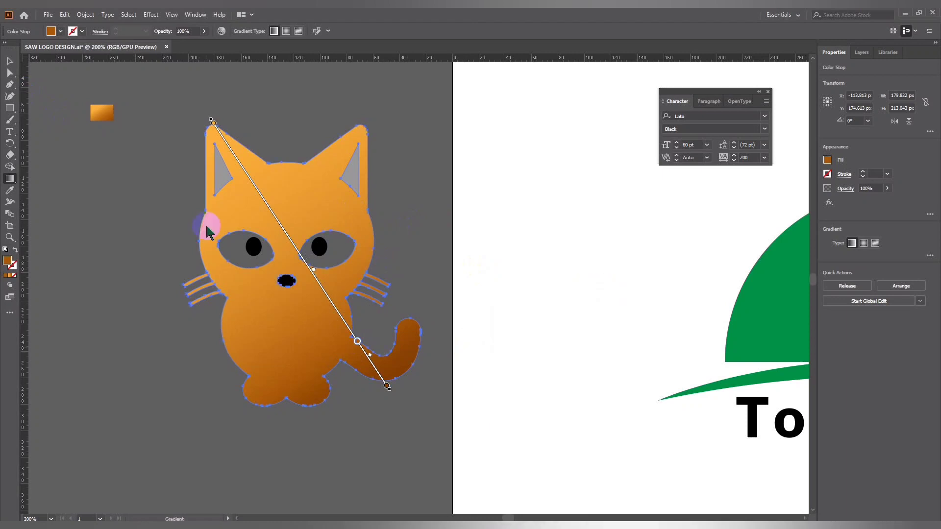
Reselect the cat and open, then dismiss, its context menu
{"action": "left_click", "coordinate": [10, 61]}
{"action": "left_click", "coordinate": [100, 174]}
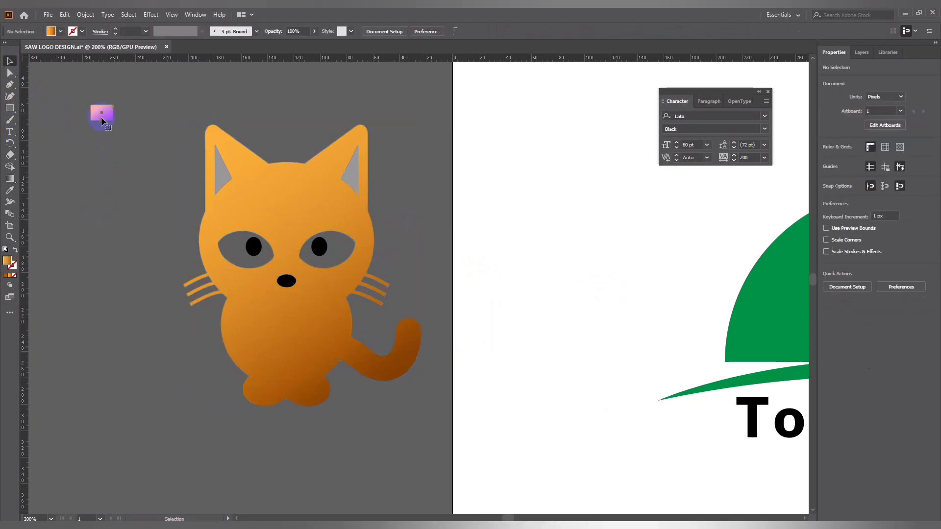
{"action": "left_click_drag", "start_coordinate": [101, 117], "coordinate": [107, 119]}
{"action": "left_click", "coordinate": [412, 330]}
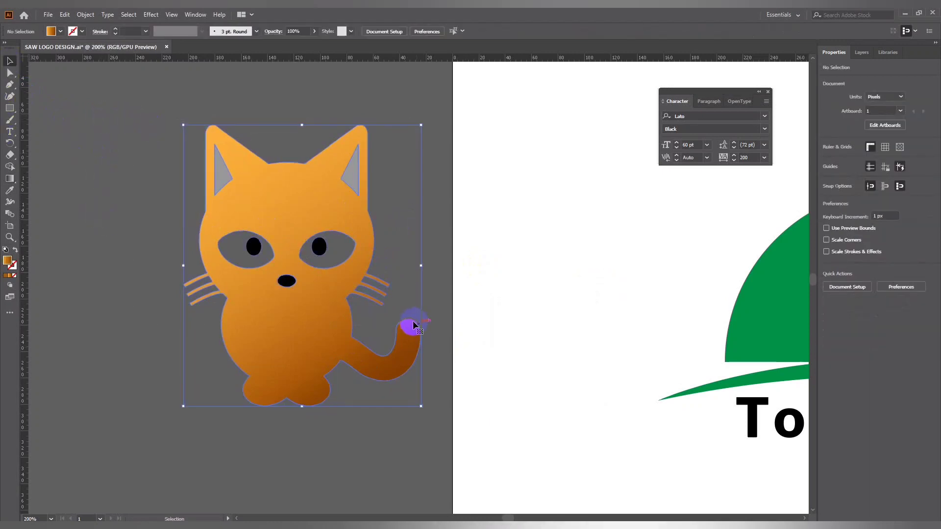
{"action": "right_click", "coordinate": [311, 206]}
{"action": "left_click", "coordinate": [336, 279]}
{"action": "left_click", "coordinate": [444, 277]}
Shrink the cat to logo size and move it onto the green half-circle
{"action": "left_click_drag", "start_coordinate": [444, 277], "coordinate": [335, 277]}
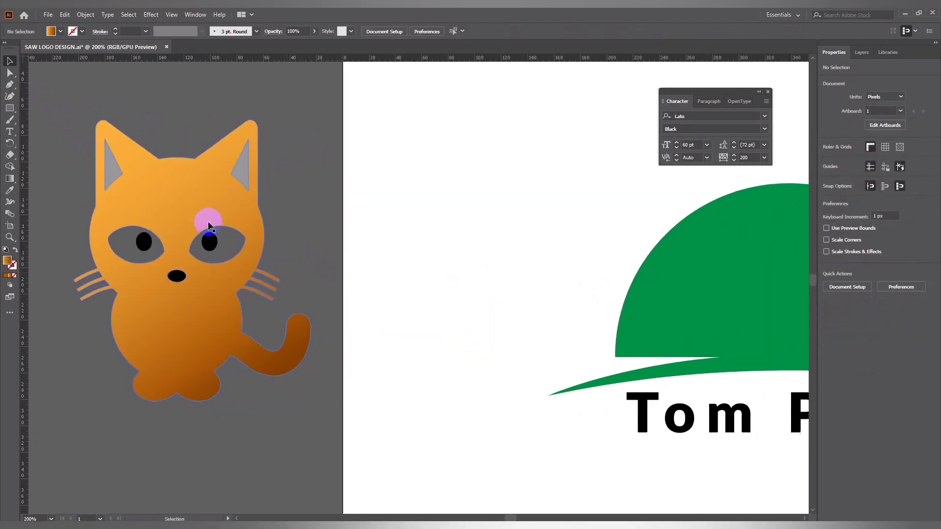
{"action": "left_click_drag", "start_coordinate": [203, 218], "coordinate": [539, 181]}
{"action": "left_click_drag", "start_coordinate": [649, 93], "coordinate": [575, 167]}
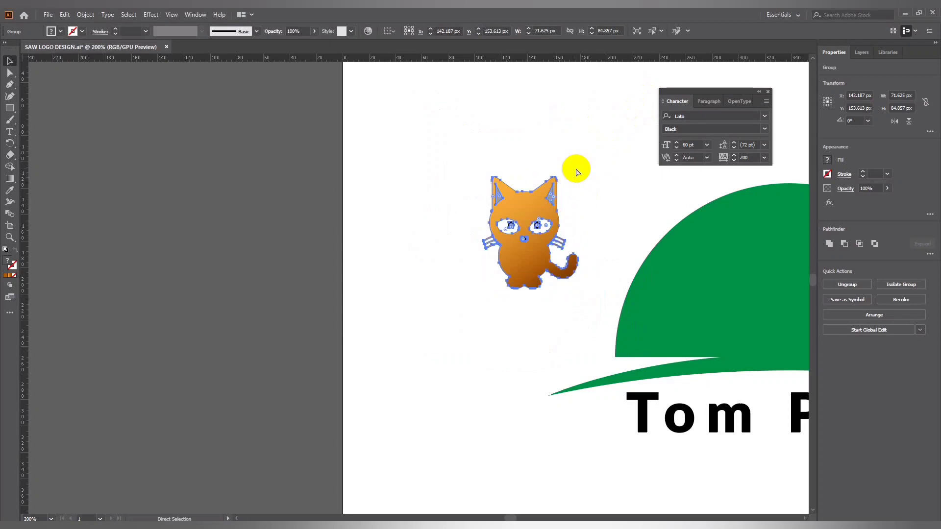
{"action": "left_click_drag", "start_coordinate": [691, 277], "coordinate": [359, 275]}
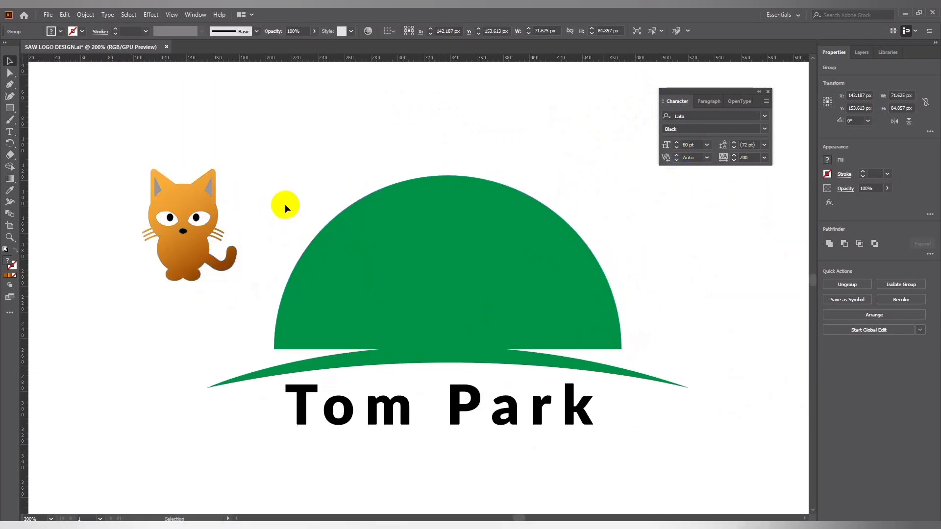
{"action": "left_click_drag", "start_coordinate": [240, 243], "coordinate": [495, 279]}
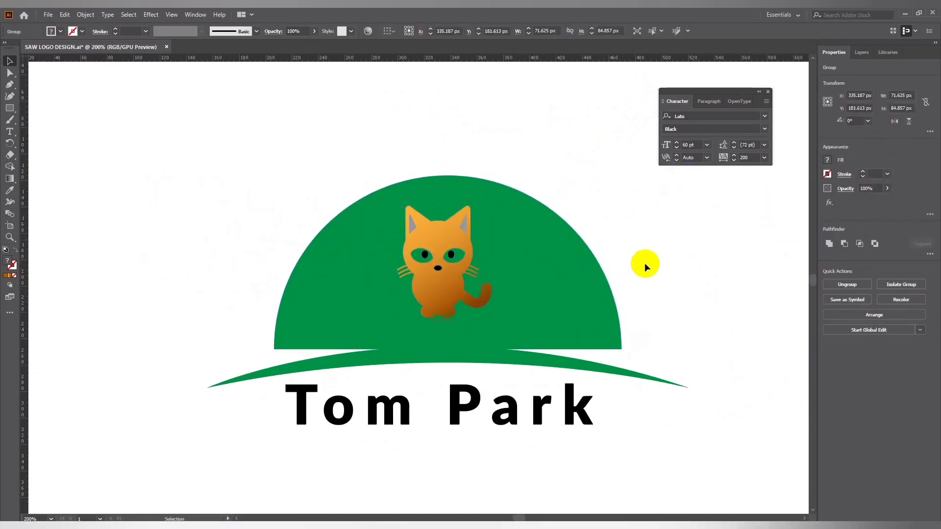
{"action": "left_click_drag", "start_coordinate": [679, 318], "coordinate": [630, 284]}
Fine-tune the cat's size and centre it on the half-circle, then zoom out
{"action": "left_click", "coordinate": [409, 184]}
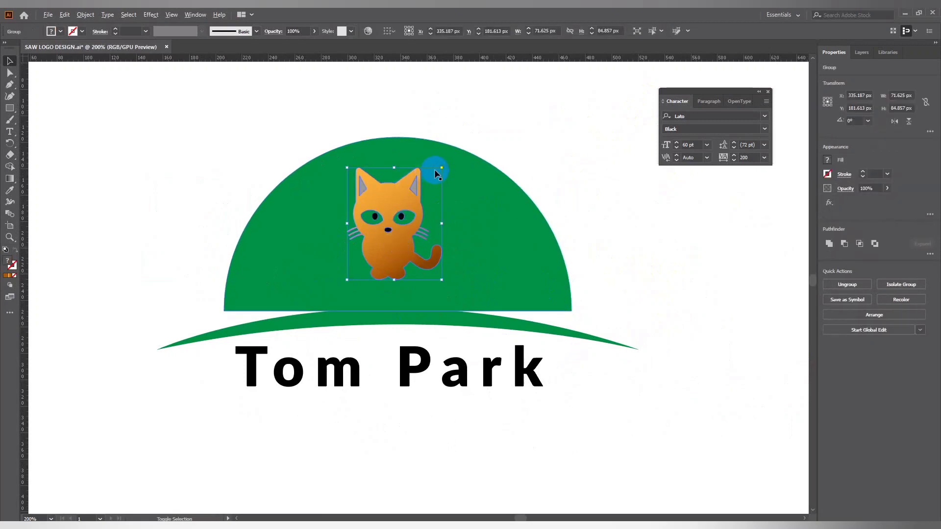
{"action": "left_click_drag", "start_coordinate": [442, 167], "coordinate": [448, 160]}
{"action": "left_click_drag", "start_coordinate": [405, 229], "coordinate": [412, 241]}
{"action": "left_click", "coordinate": [552, 193]}
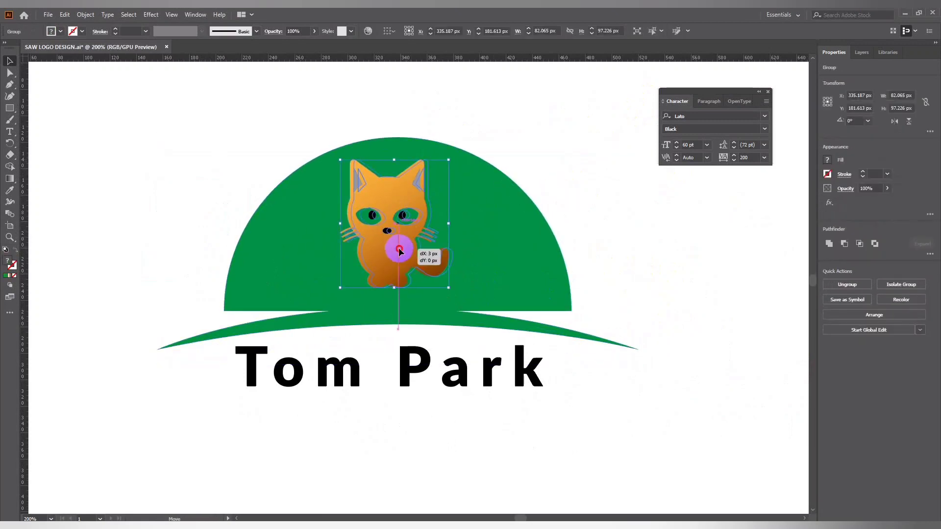
{"action": "left_click", "coordinate": [584, 183]}
{"action": "left_click", "coordinate": [495, 331]}
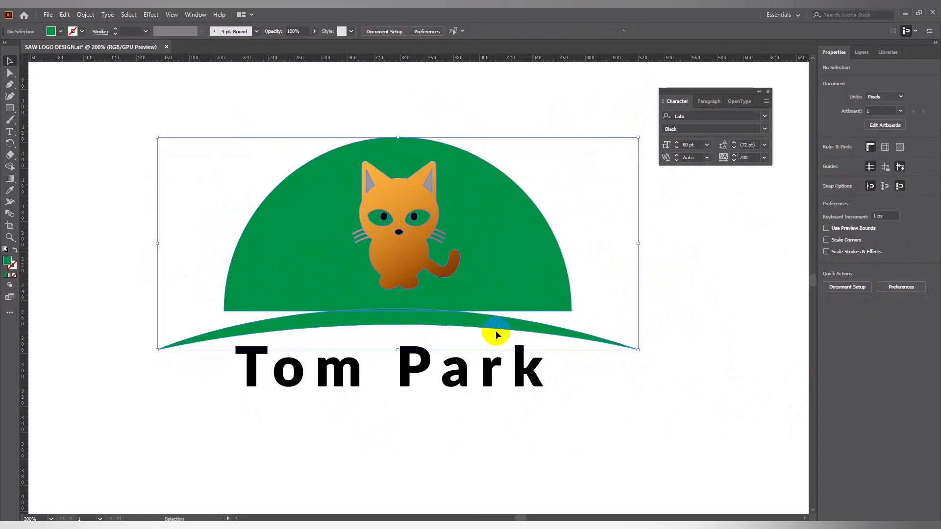
{"action": "left_click", "coordinate": [473, 103]}
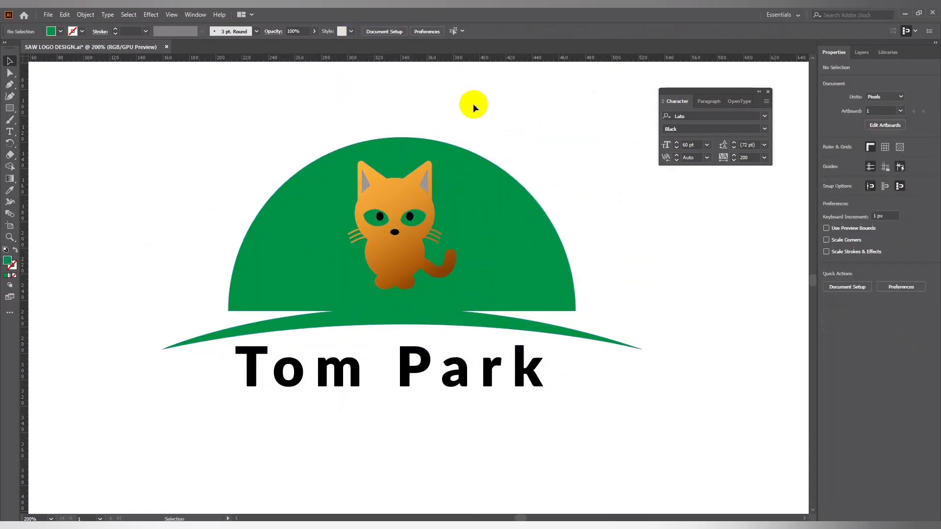
{"action": "key", "text": "ctrl+minus"}
{"action": "key", "text": "ctrl+minus"}
{"action": "left_click_drag", "start_coordinate": [460, 396], "coordinate": [439, 368]}
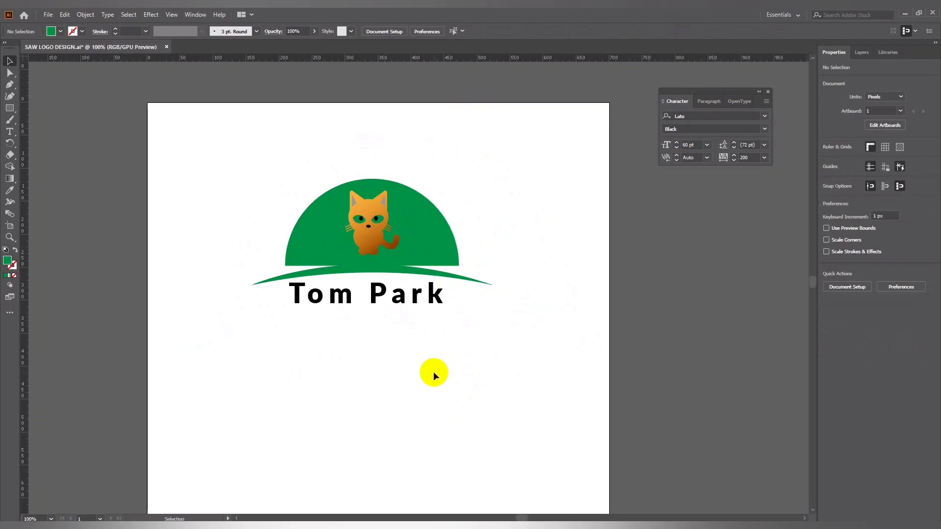
Shrink the cat slightly and fill it white
{"action": "key", "text": "ctrl+plus"}
{"action": "left_click", "coordinate": [352, 229]}
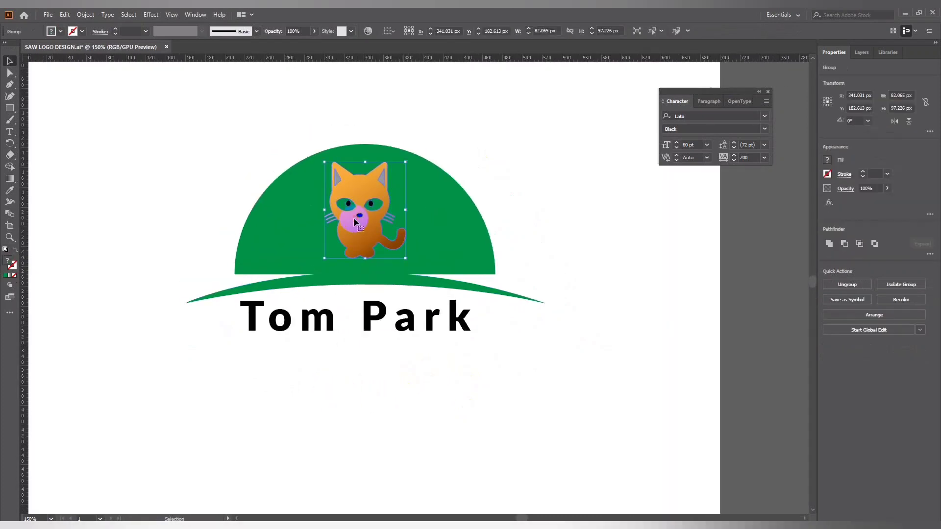
{"action": "left_click_drag", "start_coordinate": [405, 162], "coordinate": [402, 170]}
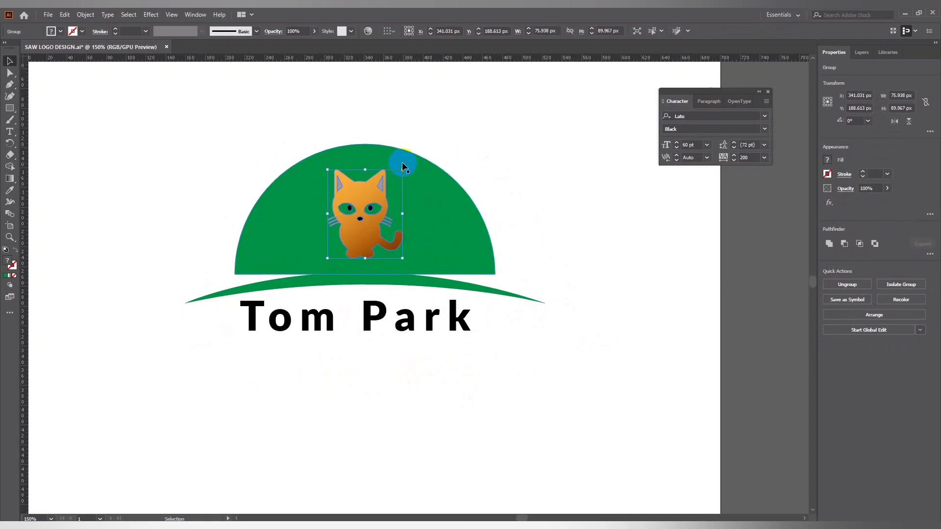
{"action": "key", "text": "a"}
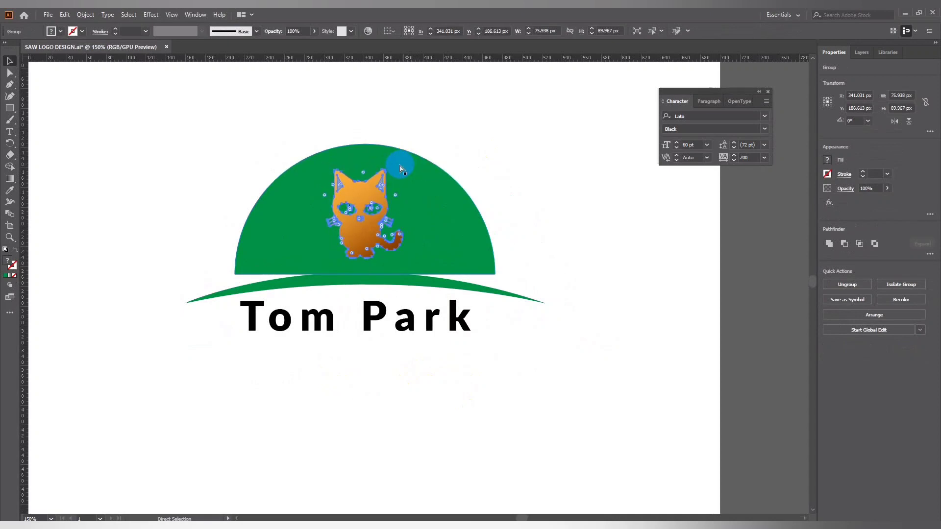
{"action": "key", "text": "v"}
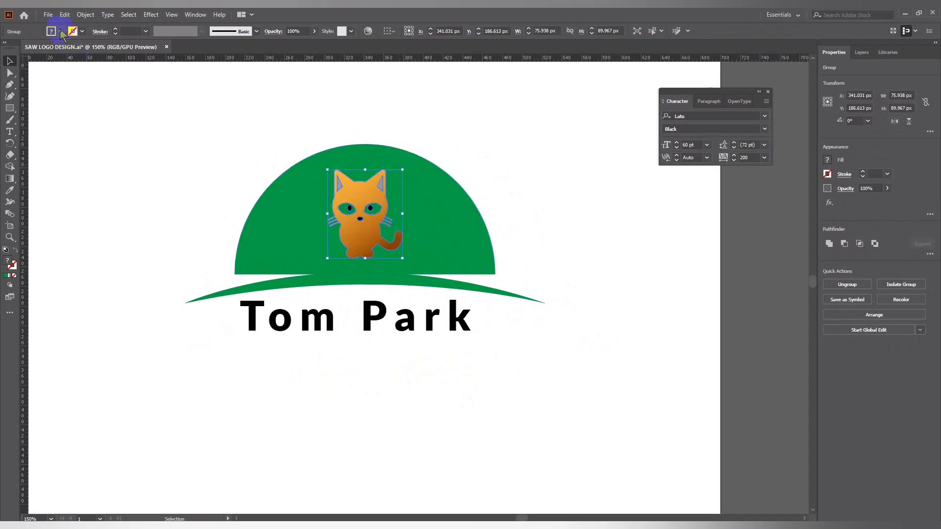
{"action": "left_click", "coordinate": [60, 31]}
{"action": "left_click", "coordinate": [20, 48]}
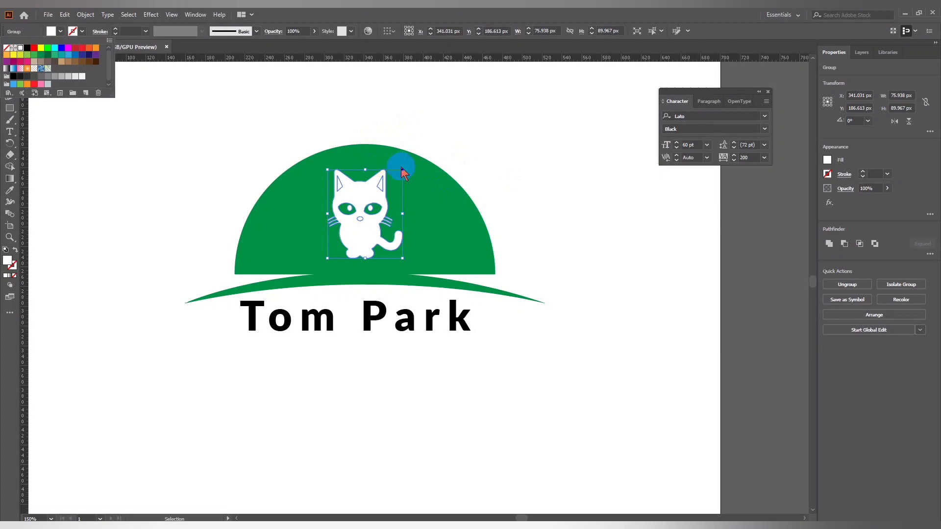
{"action": "left_click", "coordinate": [437, 98]}
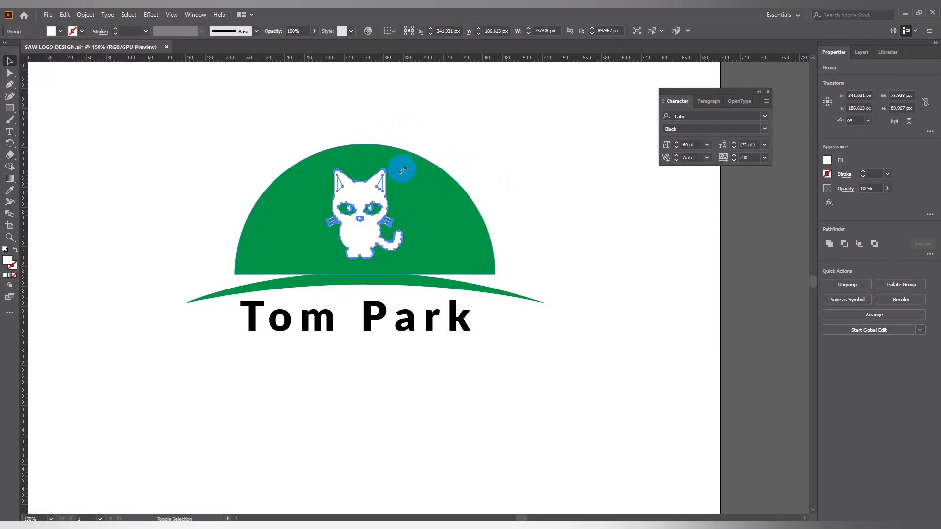
Resize the white cat slightly and drag it left off the logo onto empty canvas
{"action": "left_click", "coordinate": [529, 191]}
{"action": "left_click", "coordinate": [357, 184]}
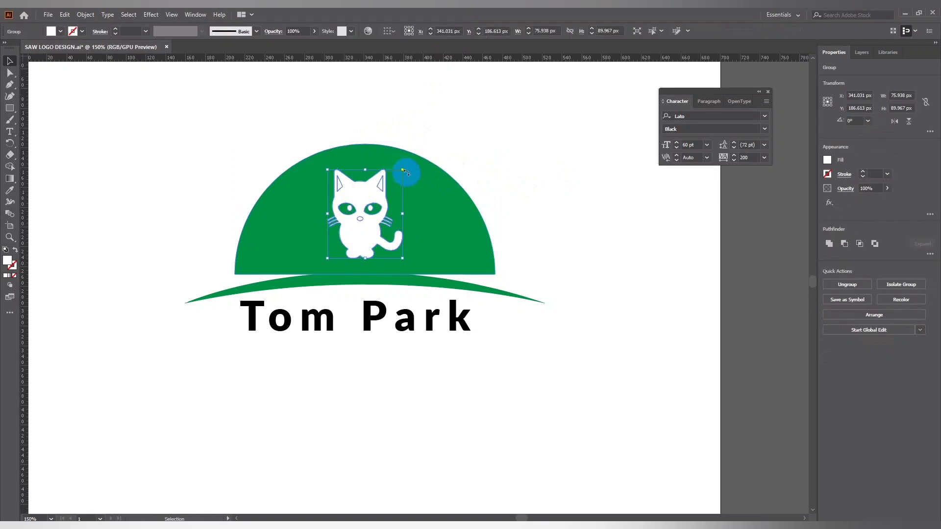
{"action": "key", "text": "a"}
{"action": "key", "text": "ctrl"}
{"action": "left_click_drag", "start_coordinate": [402, 172], "coordinate": [410, 163]}
{"action": "left_click", "coordinate": [480, 158]}
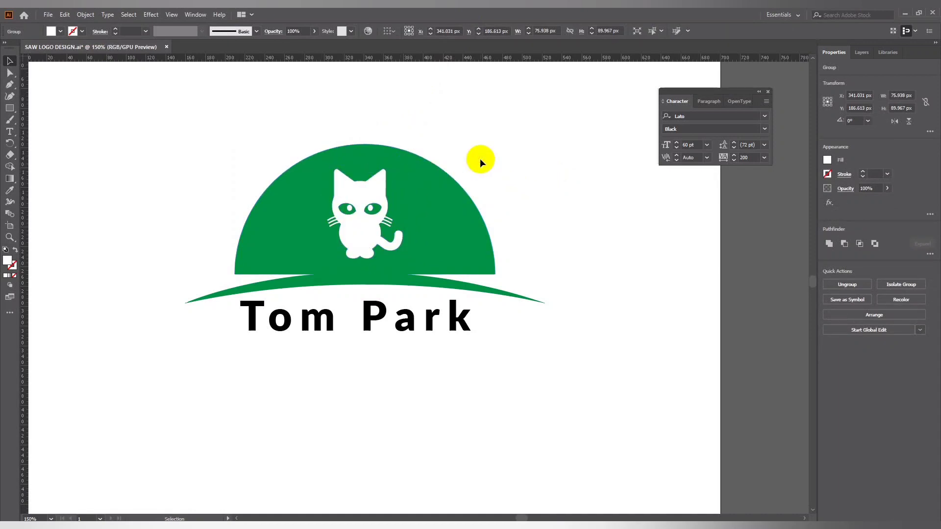
{"action": "left_click", "coordinate": [354, 200]}
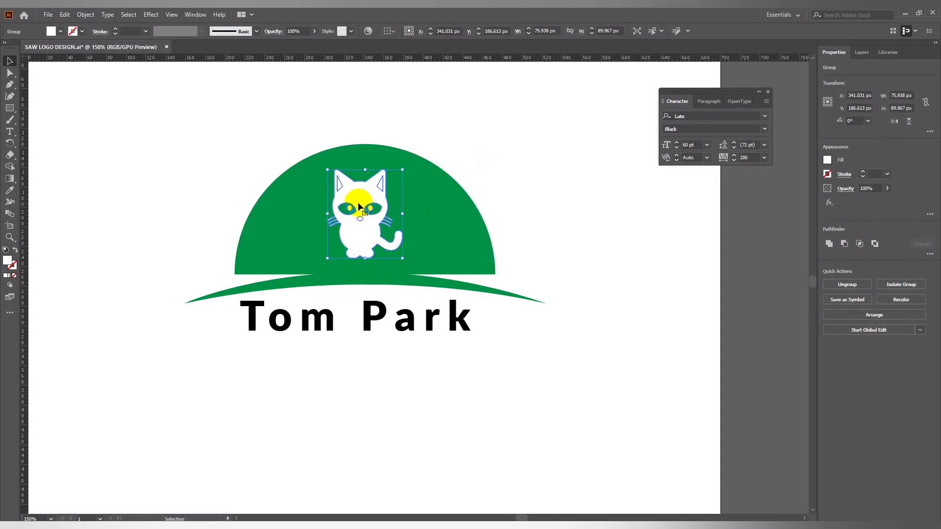
{"action": "left_click_drag", "start_coordinate": [357, 202], "coordinate": [168, 172]}
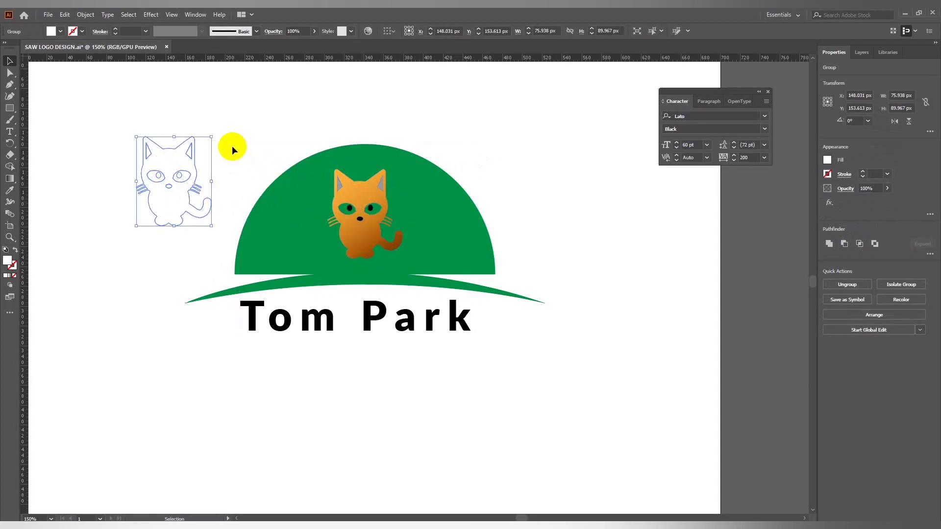
Enlarge the white cat and move it off the page to the left
{"action": "left_click_drag", "start_coordinate": [212, 137], "coordinate": [233, 125]}
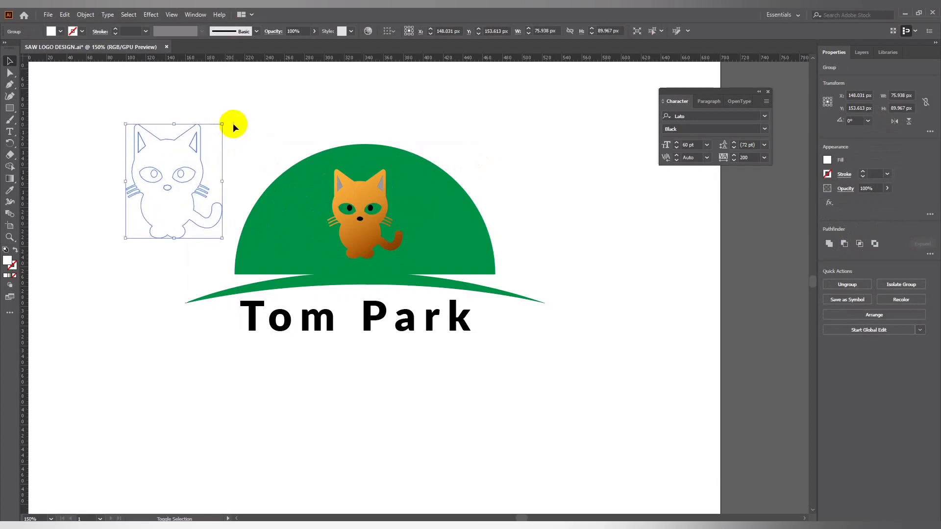
{"action": "scroll", "coordinate": [326, 238], "scroll_direction": "left", "scroll_amount": 10}
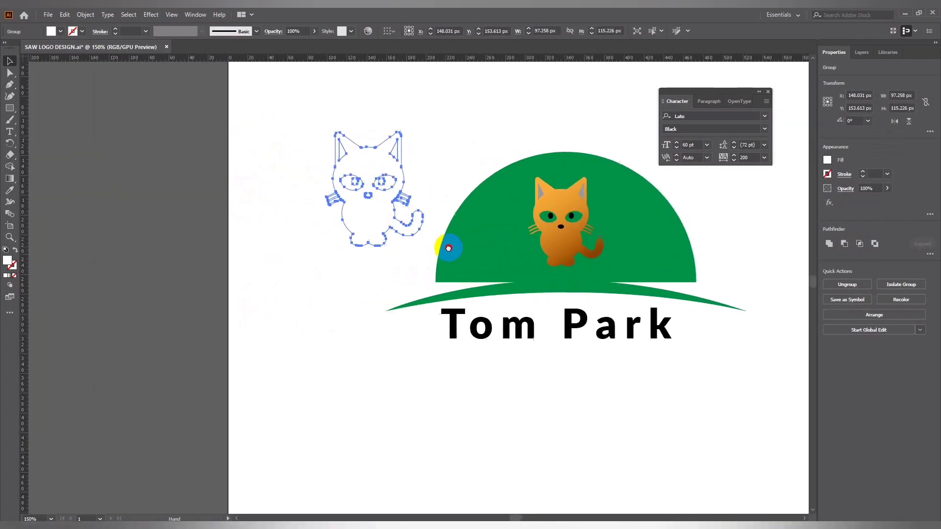
{"action": "left_click_drag", "start_coordinate": [389, 219], "coordinate": [144, 243]}
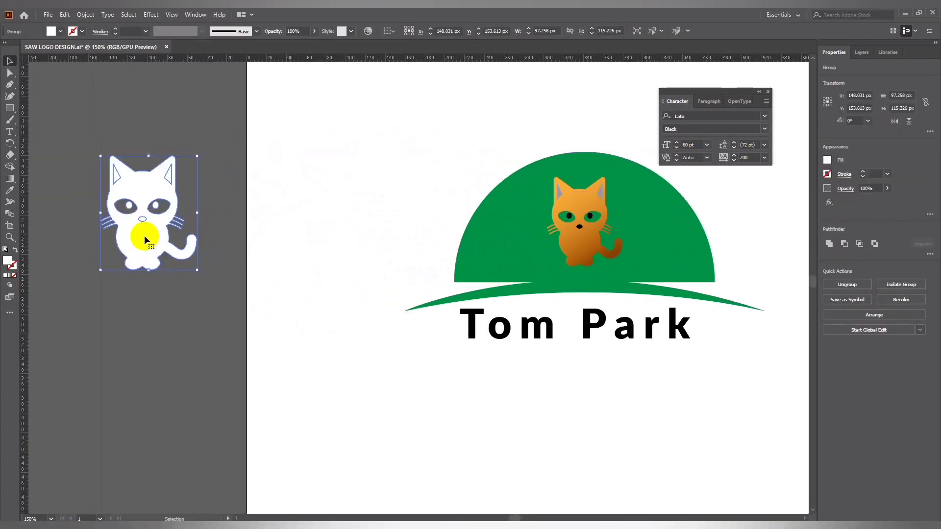
{"action": "left_click_drag", "start_coordinate": [198, 157], "coordinate": [201, 152]}
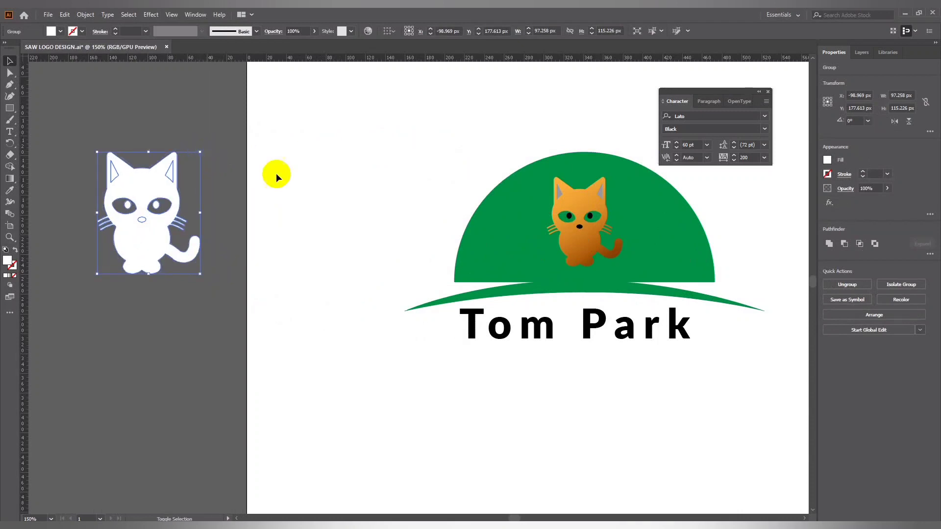
{"action": "left_click", "coordinate": [275, 175]}
Place the orange cat in front of the white cat, aligned on horizontal and vertical centres
{"action": "left_click", "coordinate": [579, 209]}
{"action": "left_click_drag", "start_coordinate": [579, 208], "coordinate": [142, 196]}
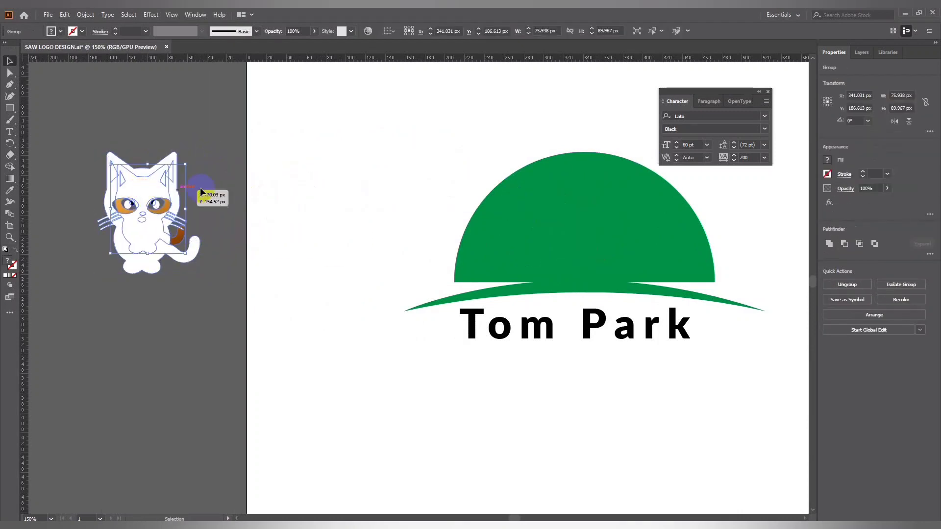
{"action": "left_click", "coordinate": [201, 154]}
{"action": "left_click", "coordinate": [175, 239]}
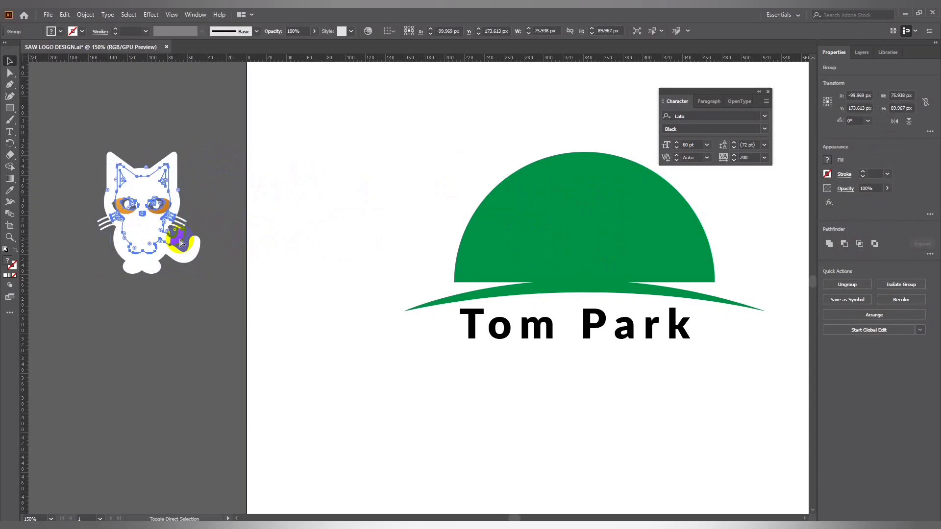
{"action": "key", "text": "ctrl+shift+bracketright"}
{"action": "left_click_drag", "start_coordinate": [214, 119], "coordinate": [147, 193]}
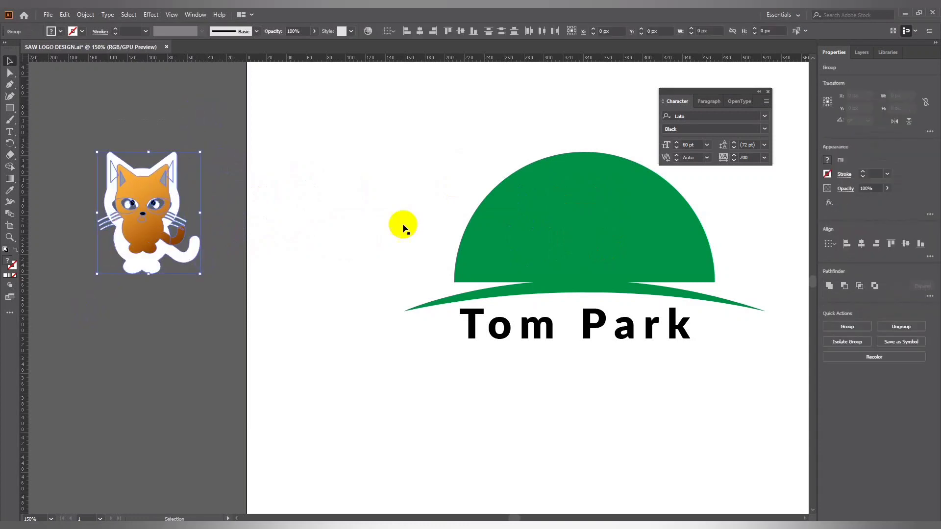
{"action": "left_click", "coordinate": [868, 248]}
{"action": "left_click", "coordinate": [906, 244]}
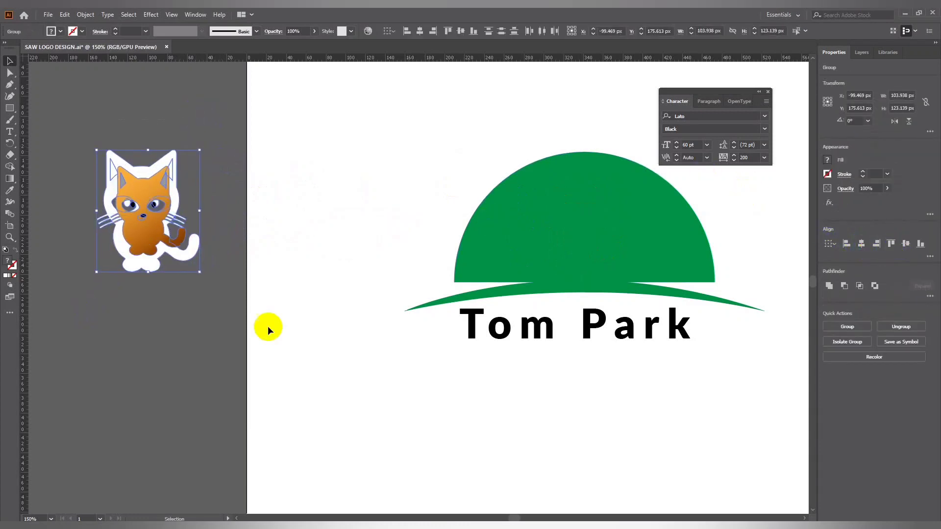
Scale the stacked white-outlined cat down
{"action": "left_click", "coordinate": [185, 318]}
{"action": "left_click", "coordinate": [174, 201]}
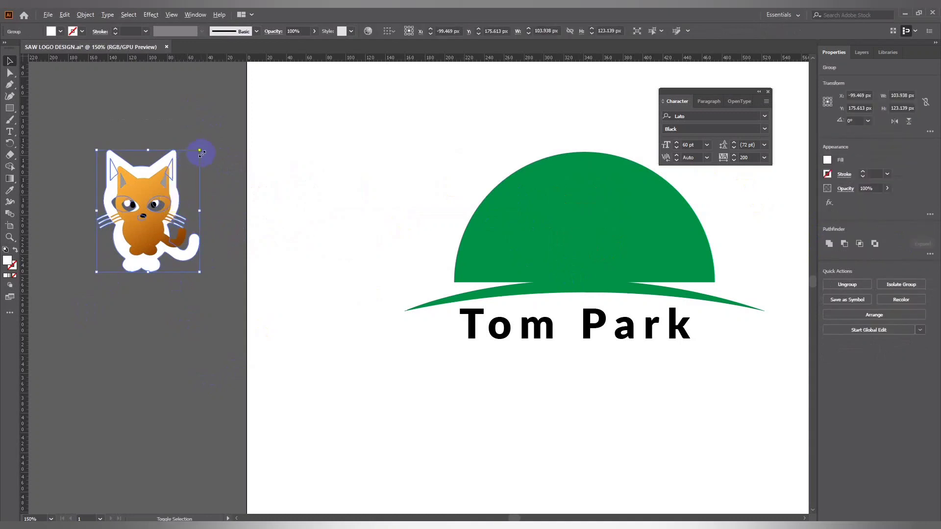
{"action": "left_click_drag", "start_coordinate": [201, 154], "coordinate": [192, 155]}
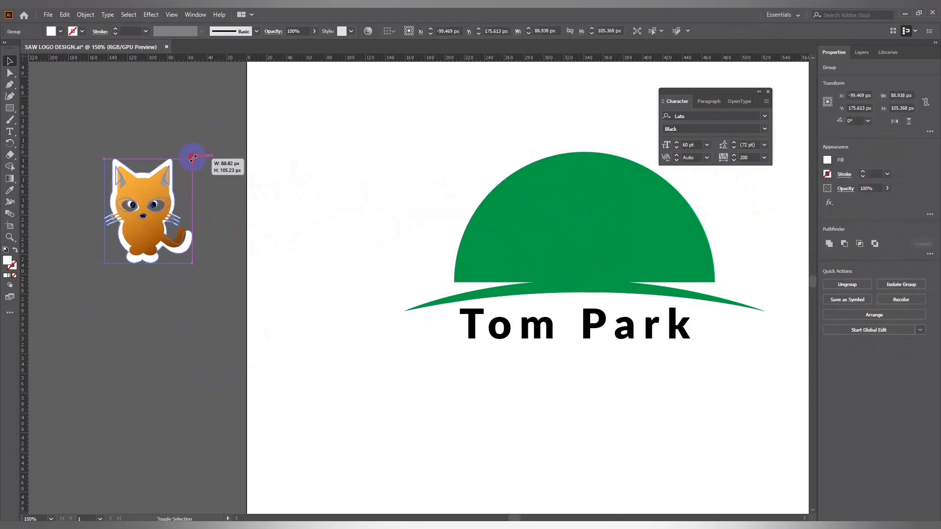
{"action": "left_click_drag", "start_coordinate": [193, 158], "coordinate": [189, 154]}
{"action": "left_click", "coordinate": [201, 174]}
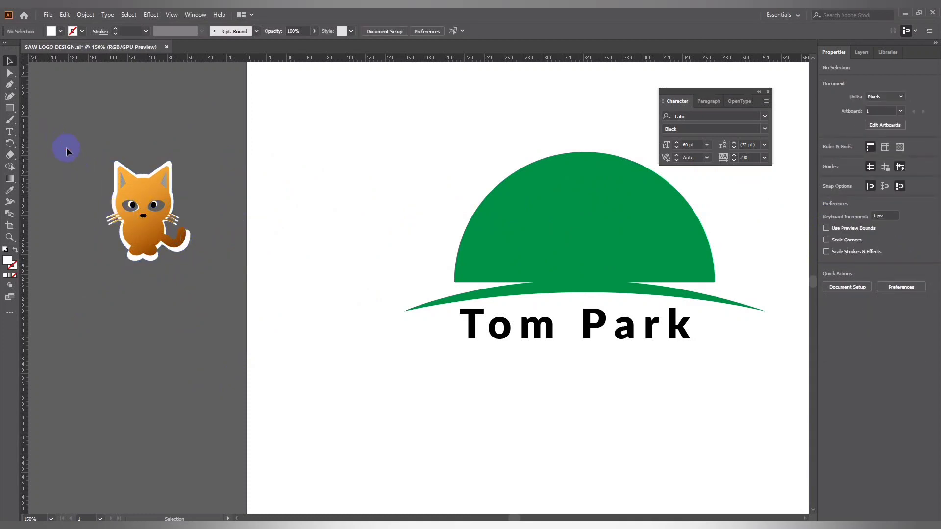
Group the white and orange cats and place the group on the green dome
{"action": "left_click", "coordinate": [140, 230]}
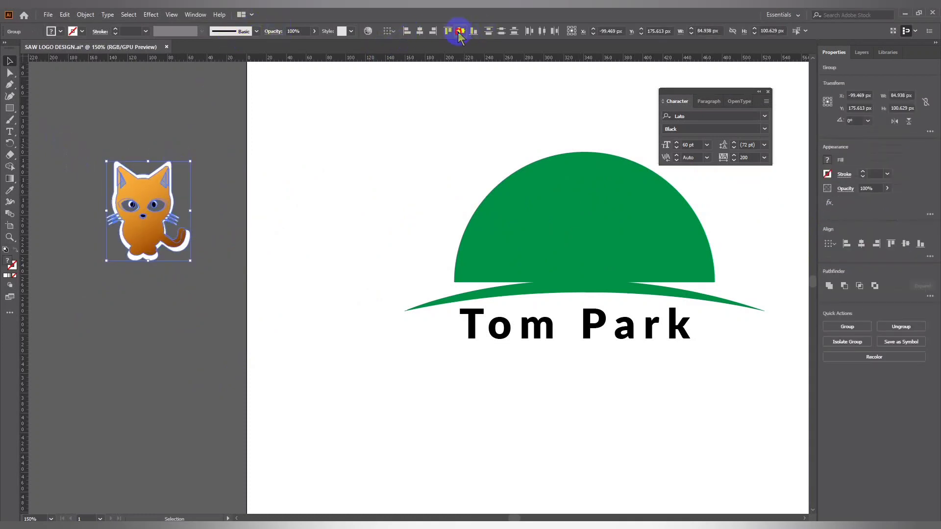
{"action": "right_click", "coordinate": [166, 184]}
{"action": "left_click", "coordinate": [192, 253]}
{"action": "left_click", "coordinate": [279, 213]}
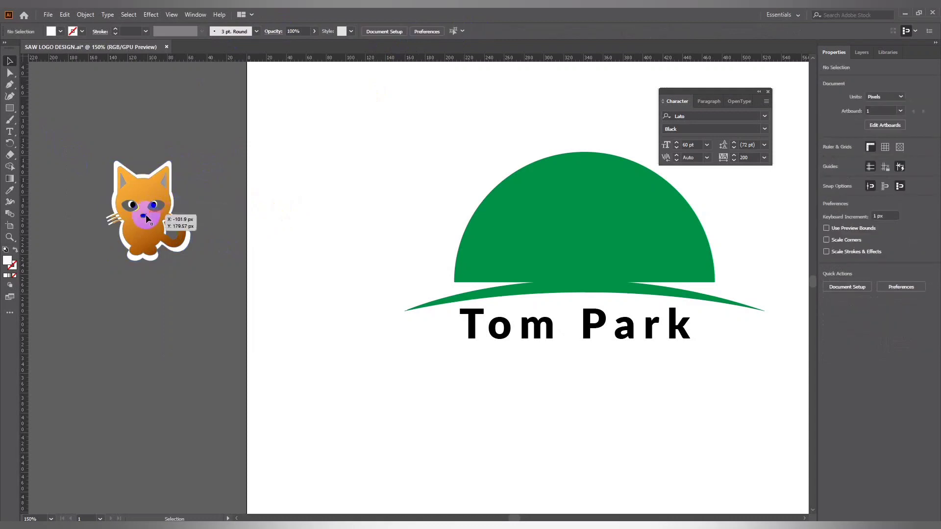
{"action": "left_click_drag", "start_coordinate": [146, 218], "coordinate": [584, 222]}
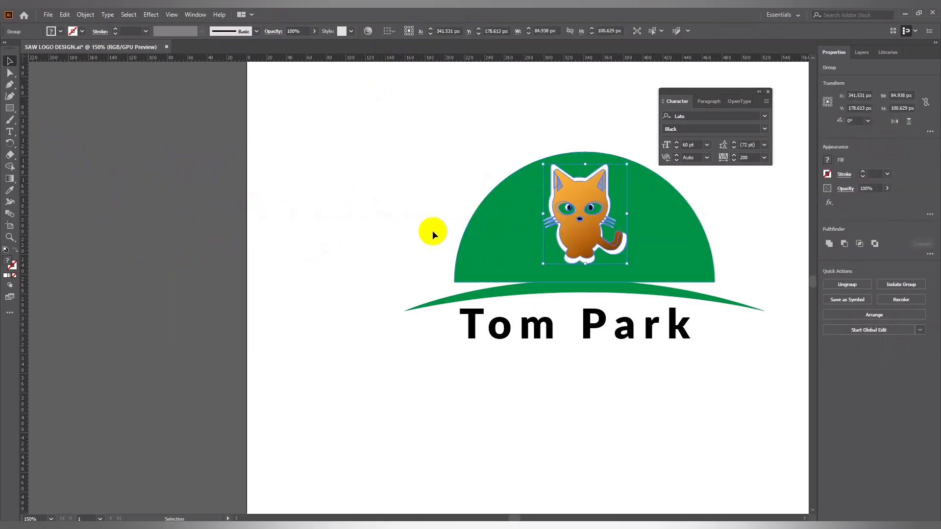
{"action": "left_click", "coordinate": [432, 235]}
{"action": "left_click_drag", "start_coordinate": [432, 234], "coordinate": [231, 196]}
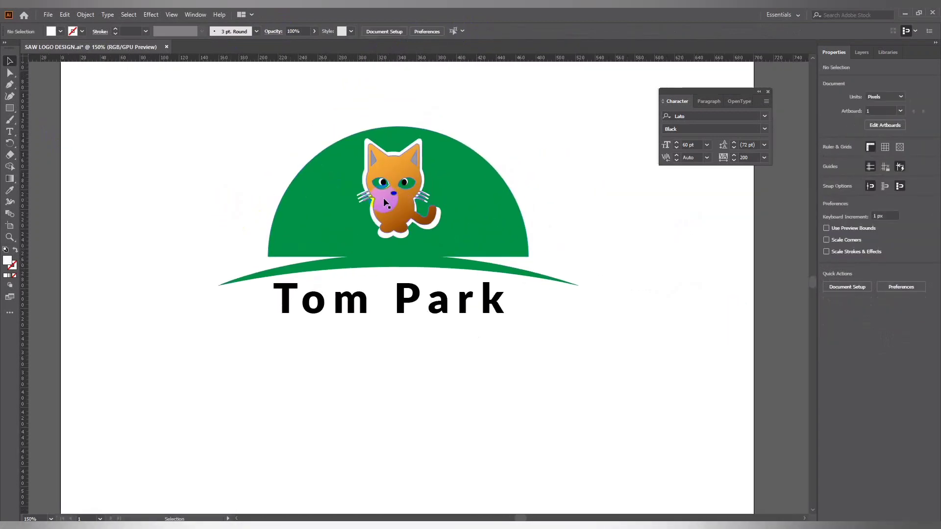
{"action": "left_click_drag", "start_coordinate": [383, 201], "coordinate": [391, 210]}
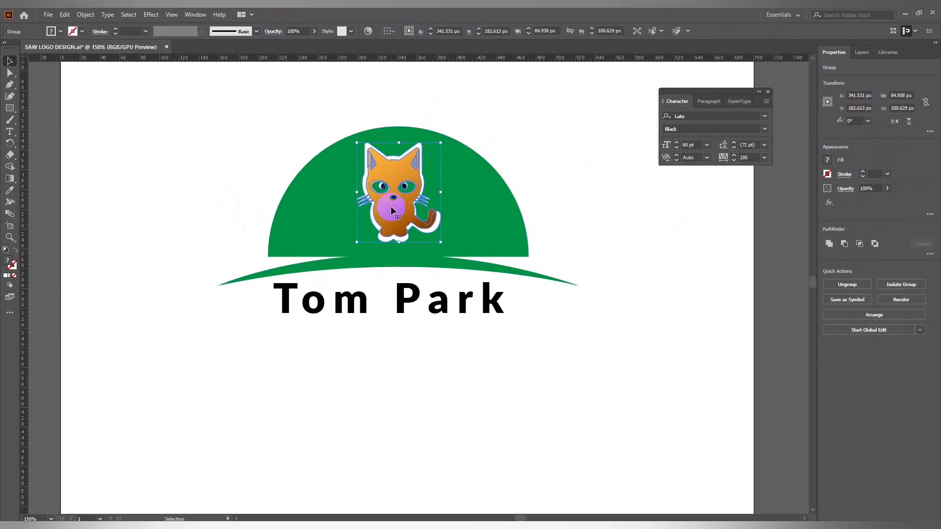
Ungroup the green dome from the swoosh
{"action": "left_click_drag", "start_coordinate": [224, 120], "coordinate": [346, 168]}
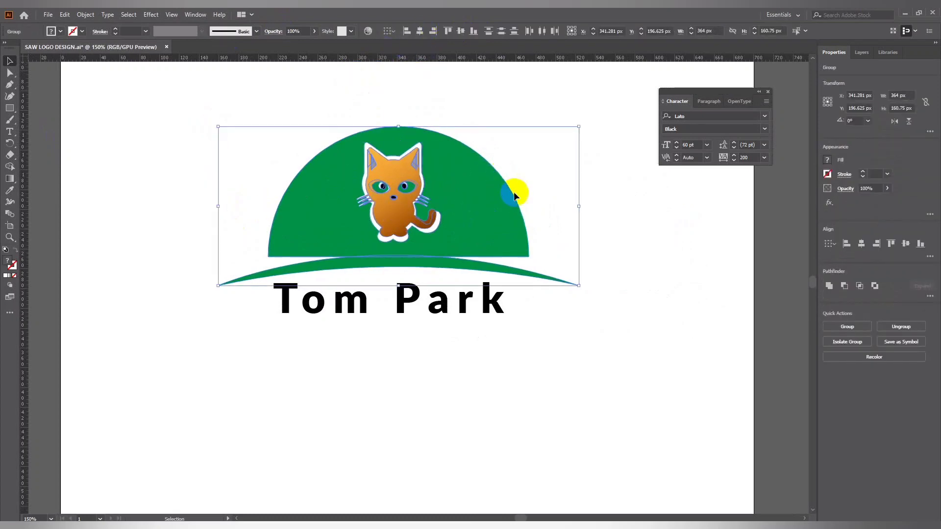
{"action": "left_click", "coordinate": [523, 309]}
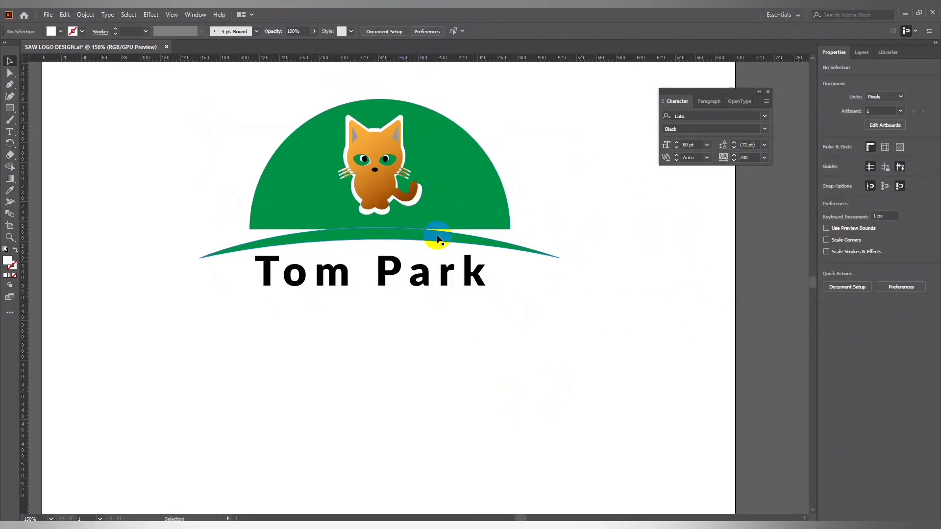
{"action": "right_click", "coordinate": [434, 236]}
{"action": "left_click", "coordinate": [462, 318]}
{"action": "left_click", "coordinate": [524, 327]}
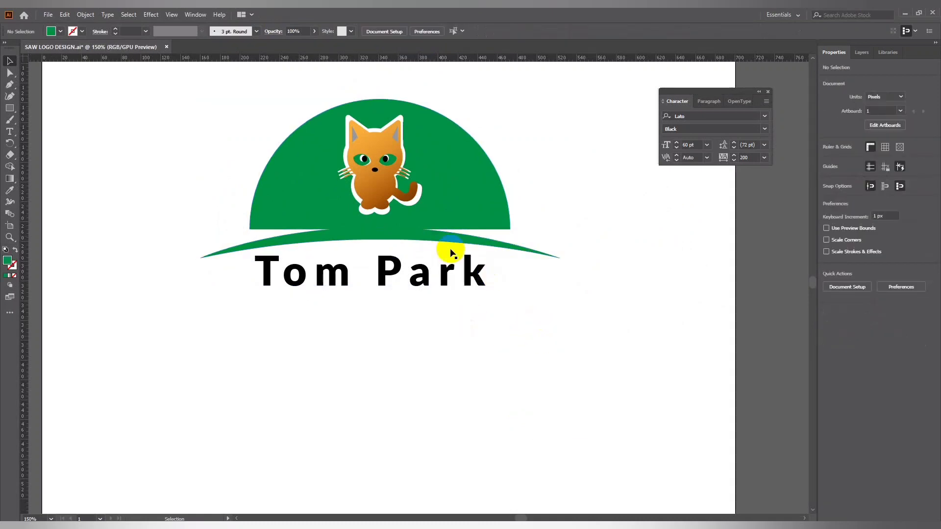
{"action": "left_click", "coordinate": [414, 239]}
{"action": "left_click_drag", "start_coordinate": [397, 239], "coordinate": [411, 297]}
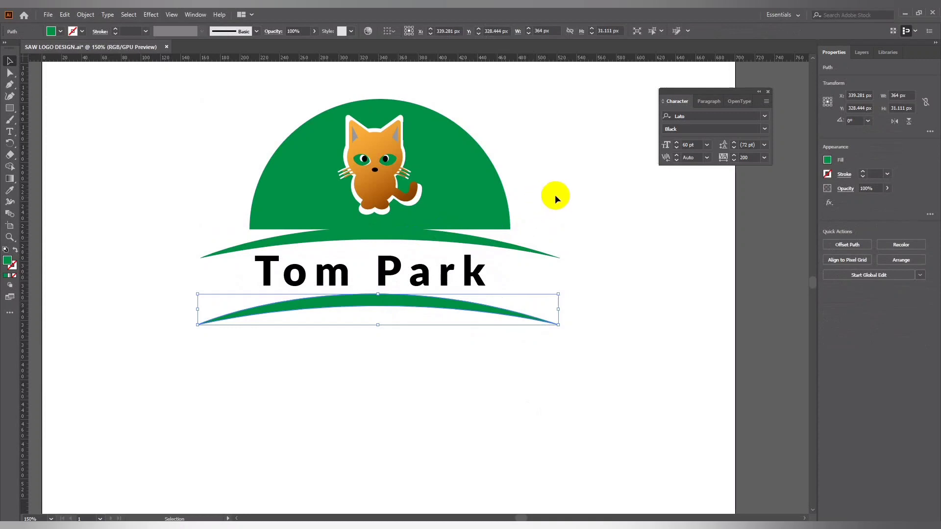
{"action": "key", "text": "Delete"}
{"action": "key", "text": "ctrl+z"}
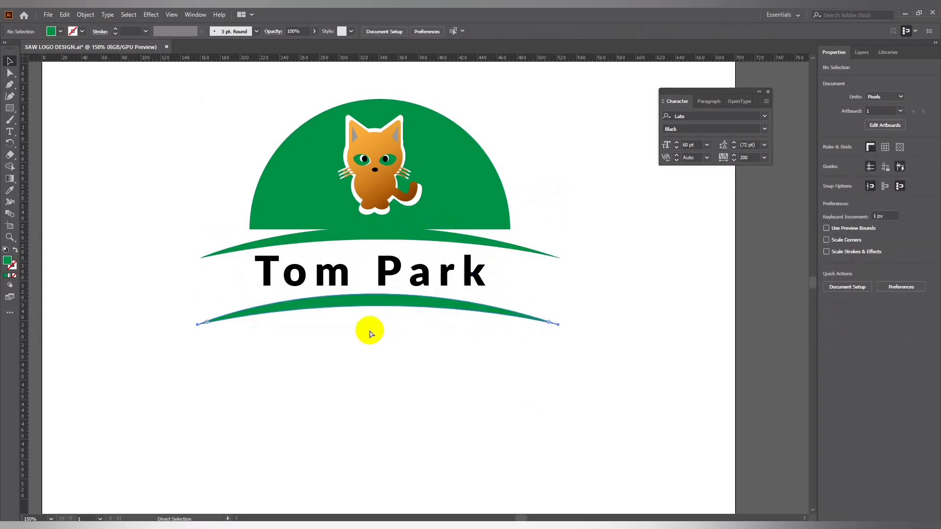
{"action": "key", "text": "ctrl+z"}
{"action": "left_click", "coordinate": [369, 329]}
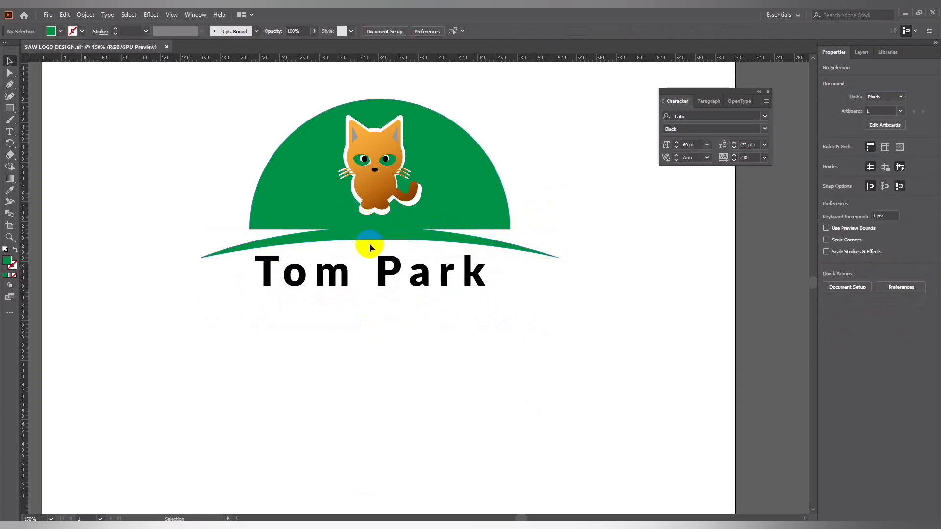
{"action": "left_click", "coordinate": [374, 271]}
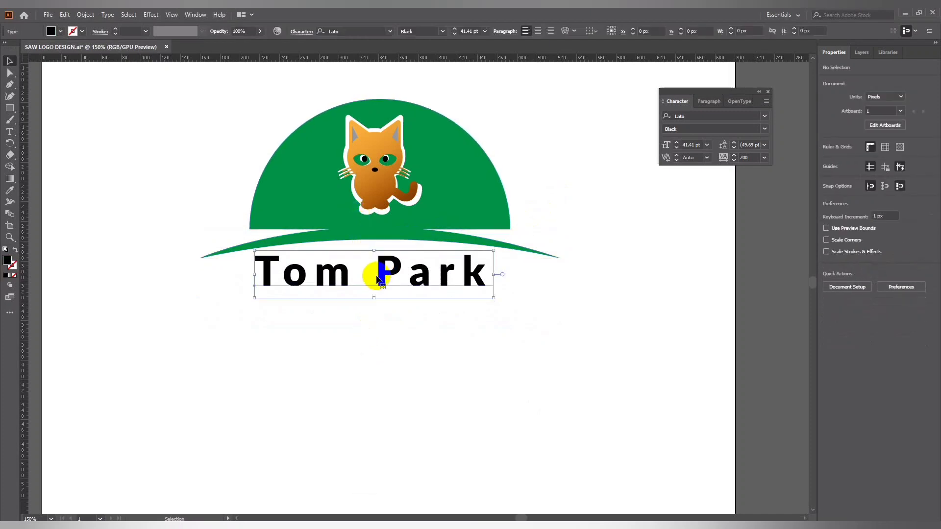
Eyedrop the cat's orange gradient onto the Tom Park text
{"action": "left_click", "coordinate": [350, 351]}
{"action": "left_click", "coordinate": [383, 279]}
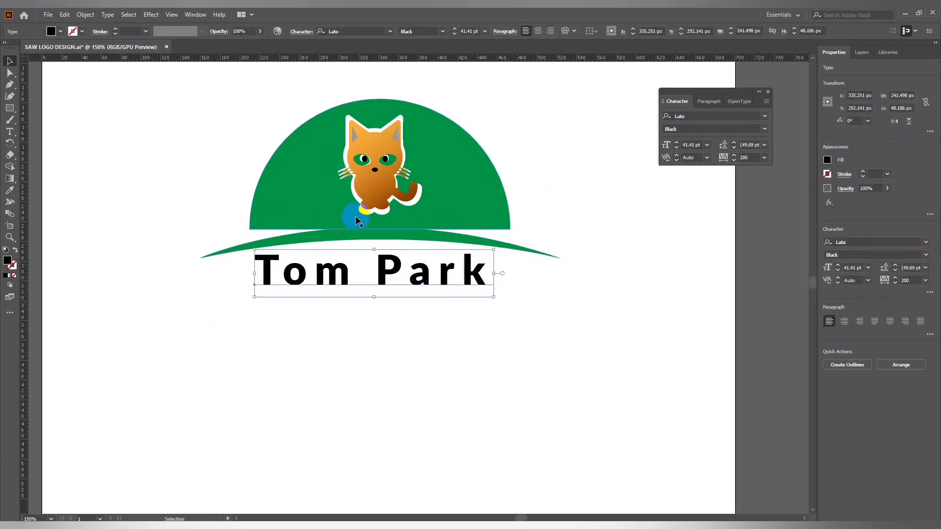
{"action": "left_click", "coordinate": [14, 210]}
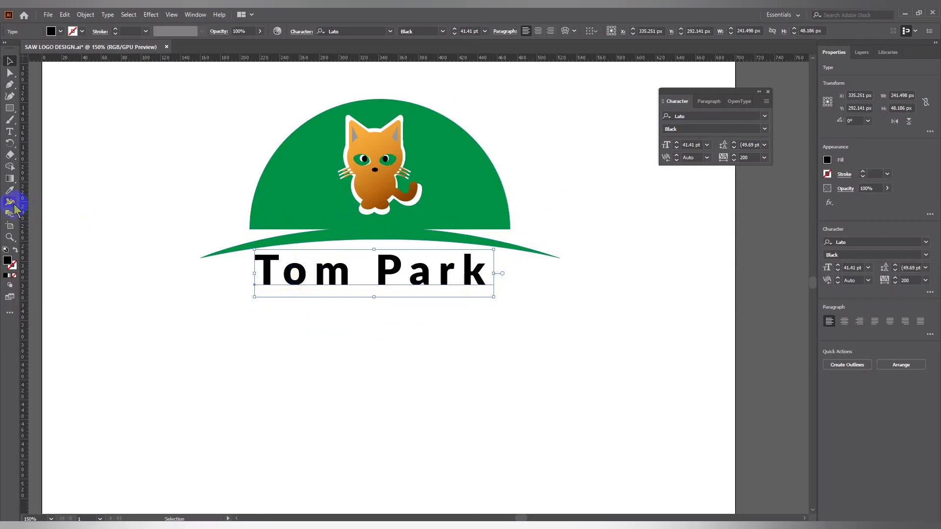
{"action": "left_click", "coordinate": [137, 214]}
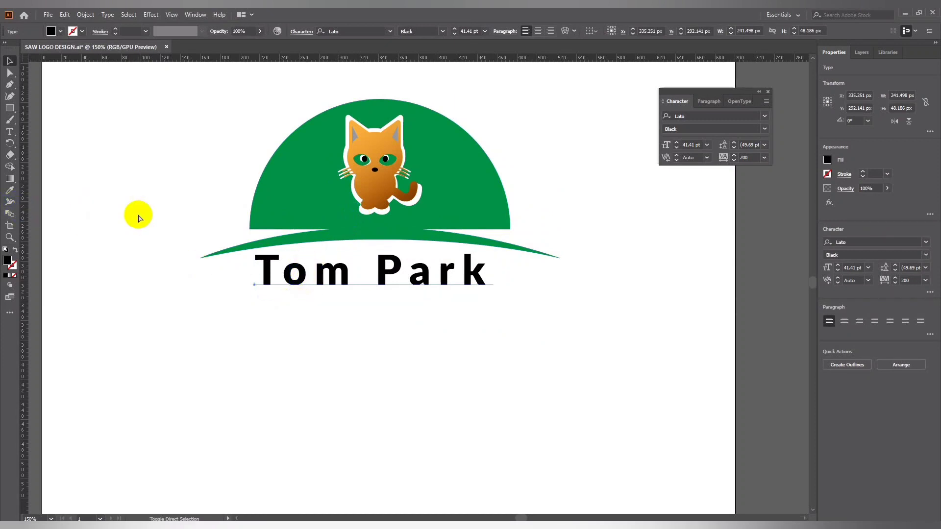
{"action": "left_click", "coordinate": [316, 284]}
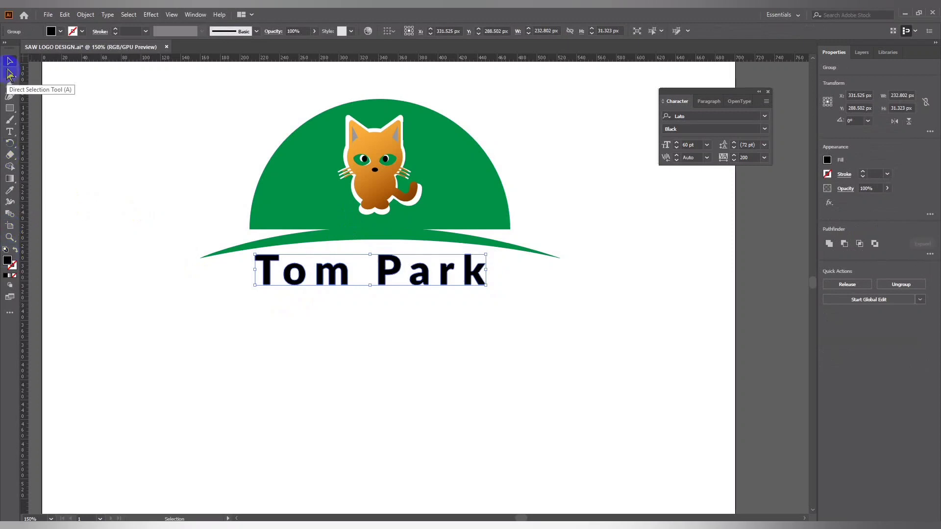
{"action": "left_click", "coordinate": [381, 148]}
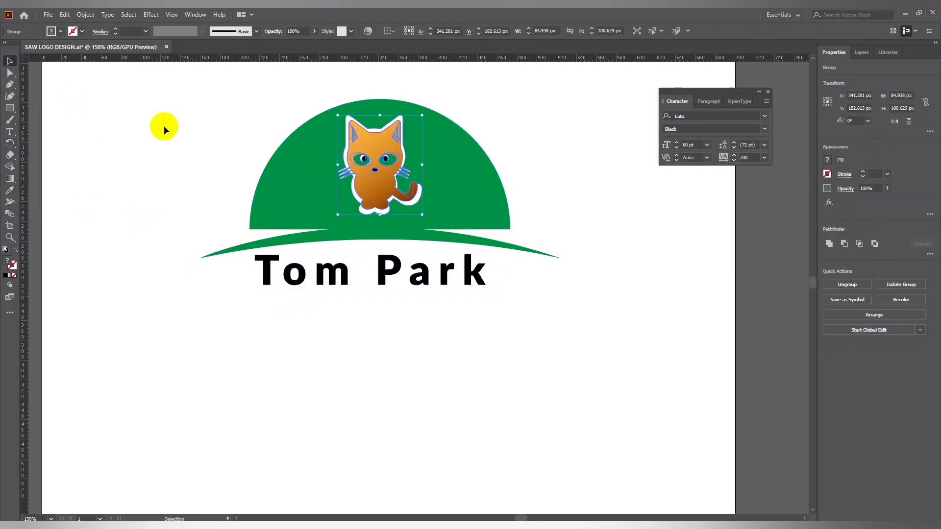
{"action": "left_click", "coordinate": [235, 312]}
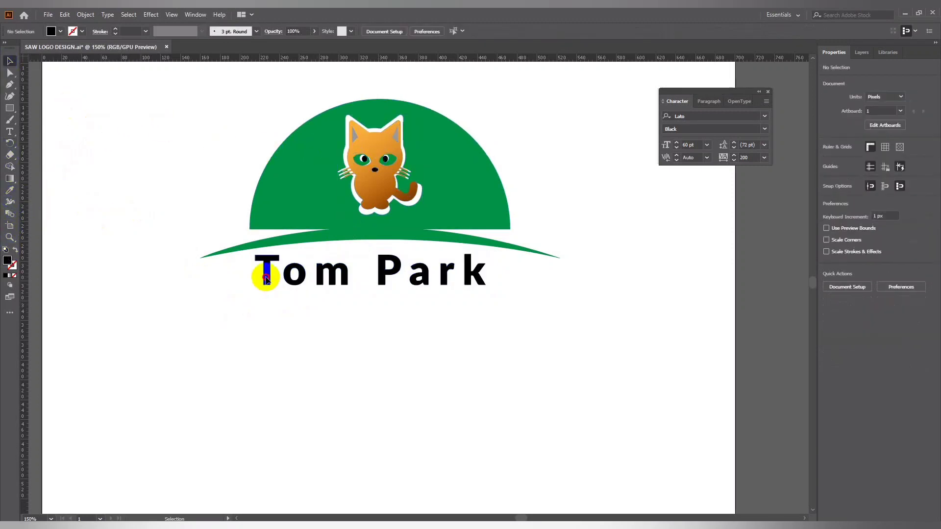
{"action": "left_click", "coordinate": [262, 273]}
{"action": "left_click", "coordinate": [9, 190]}
{"action": "left_click", "coordinate": [345, 181]}
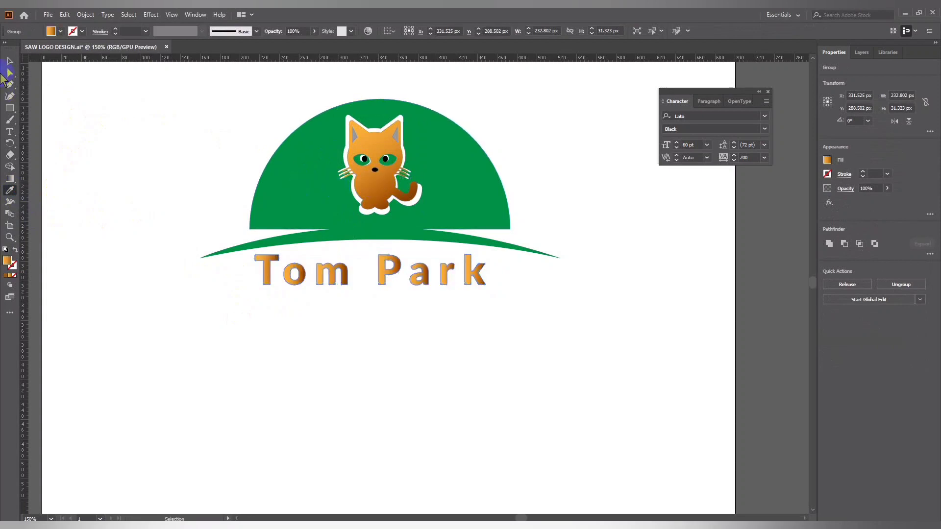
{"action": "left_click", "coordinate": [10, 61]}
{"action": "left_click", "coordinate": [98, 117]}
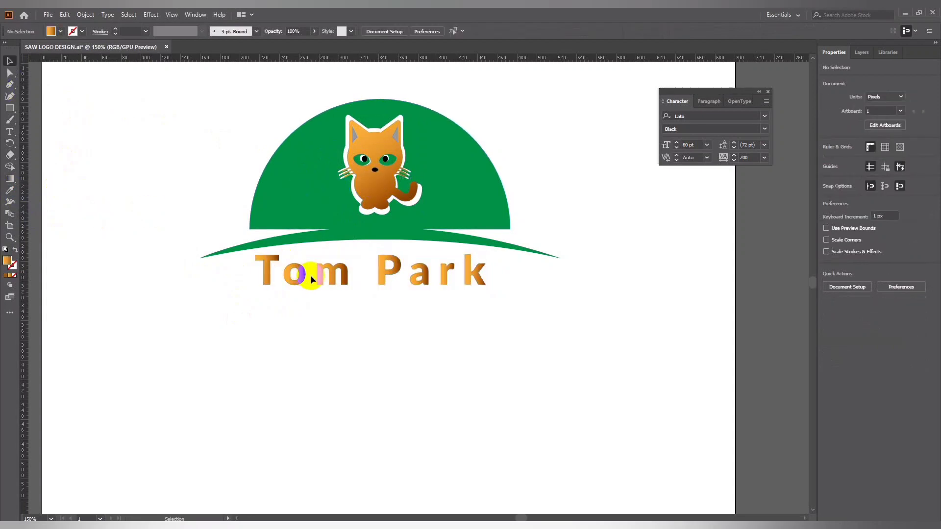
Set the text gradient's middle stop to the dome's green
{"action": "left_click", "coordinate": [321, 281]}
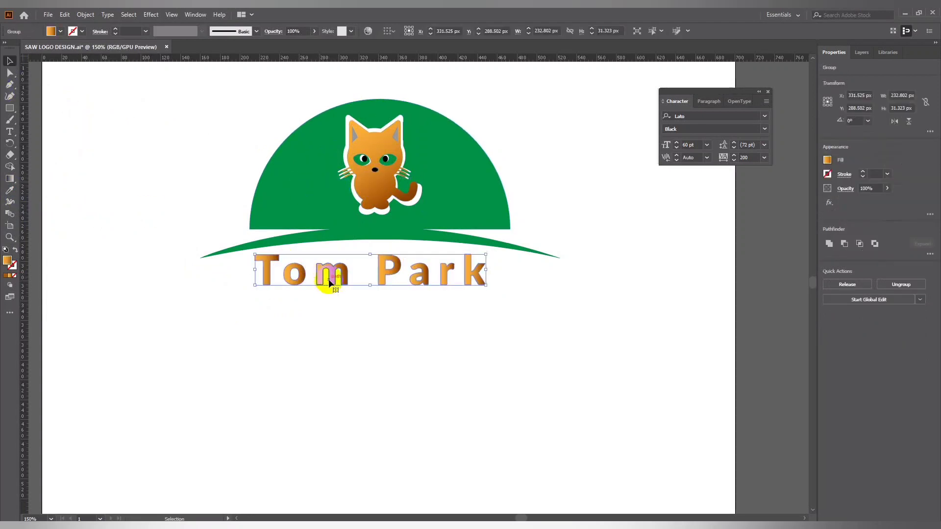
{"action": "double_click", "coordinate": [10, 178]}
{"action": "left_click_drag", "start_coordinate": [522, 293], "coordinate": [569, 282]}
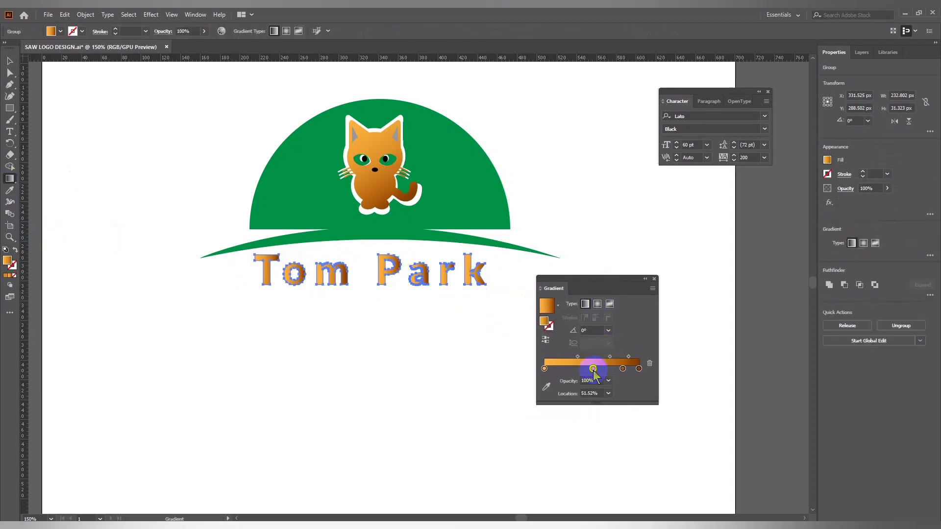
{"action": "double_click", "coordinate": [592, 369]}
{"action": "left_click", "coordinate": [510, 407]}
{"action": "left_click", "coordinate": [510, 431]}
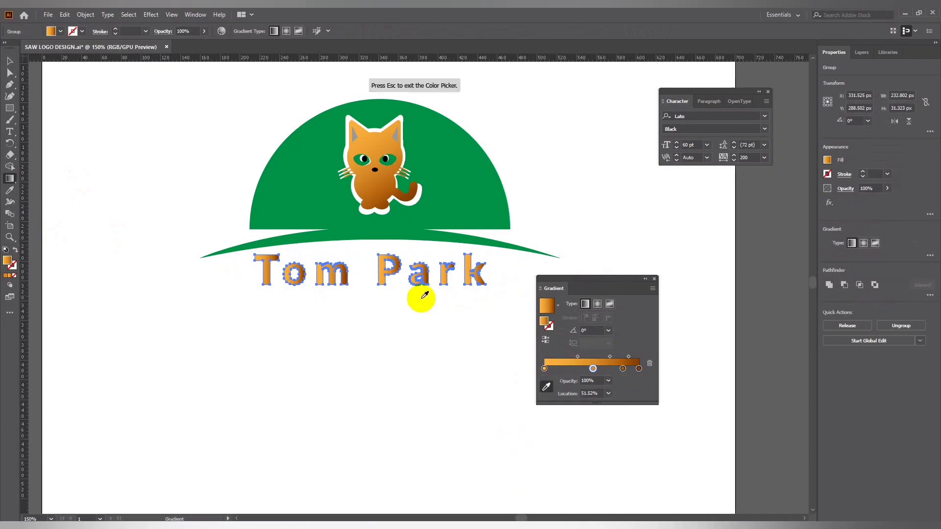
{"action": "left_click", "coordinate": [333, 211]}
{"action": "left_click", "coordinate": [654, 279]}
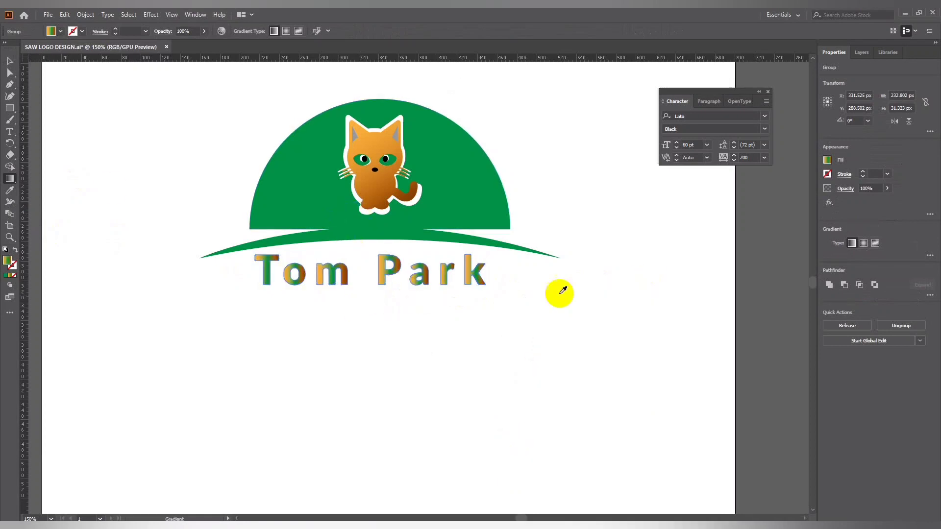
{"action": "left_click", "coordinate": [9, 61]}
{"action": "left_click", "coordinate": [179, 330]}
Add a new text line reading 'TAGLINE HERE' below Tom Park
{"action": "key", "text": "ctrl+minus"}
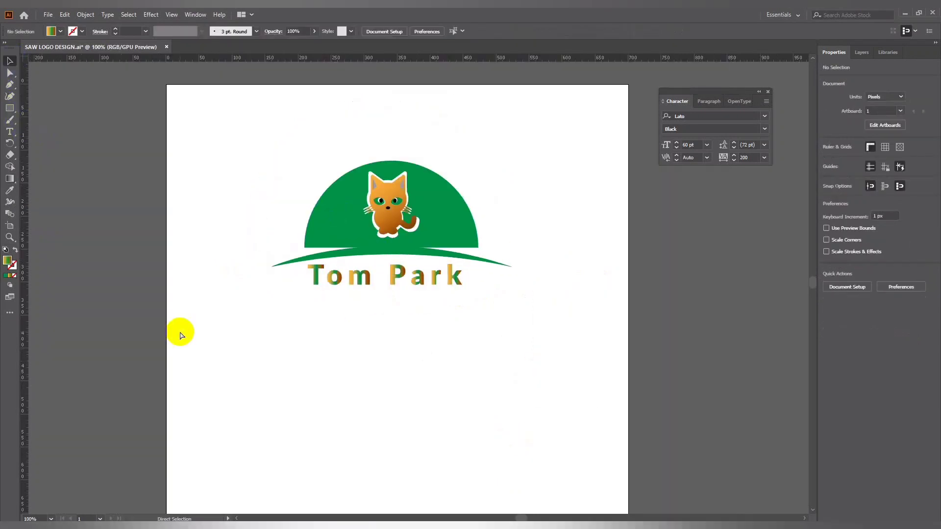
{"action": "key", "text": "ctrl+plus"}
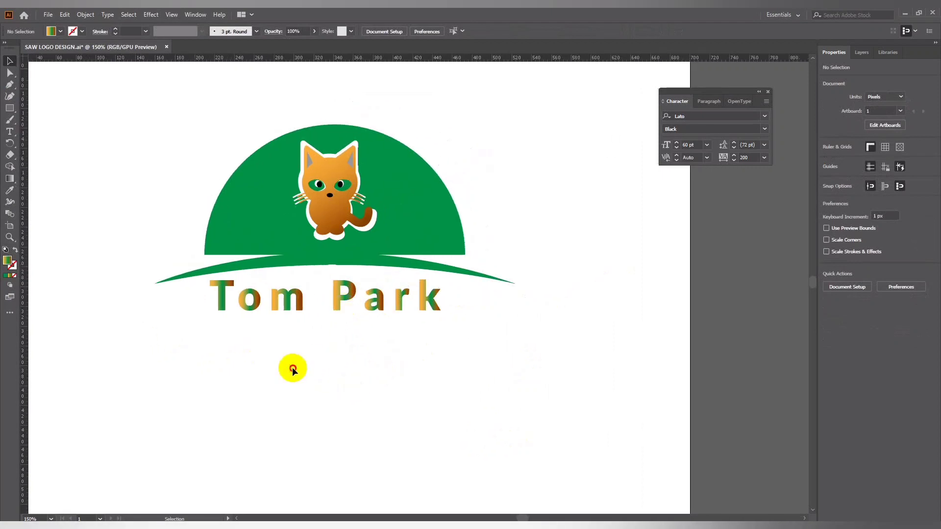
{"action": "left_click", "coordinate": [10, 131]}
{"action": "left_click", "coordinate": [160, 338]}
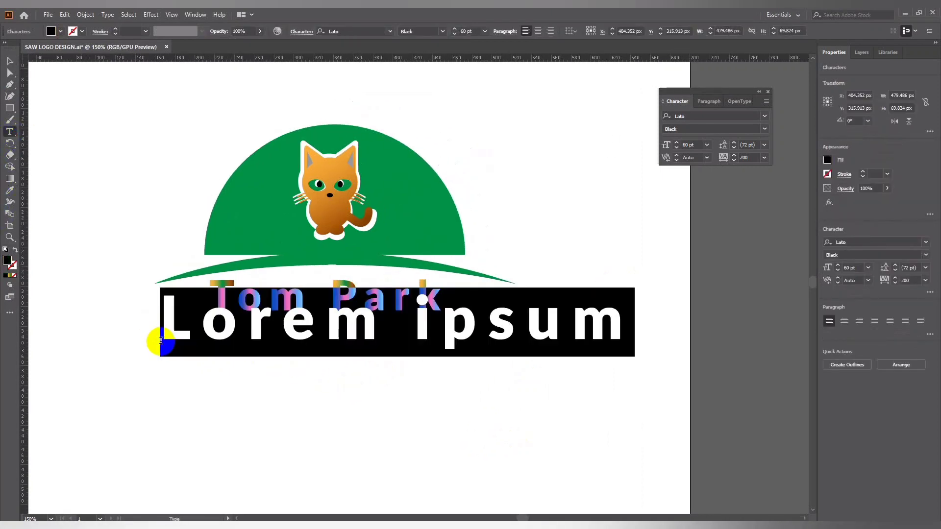
{"action": "type", "text": "tag"}
{"action": "key", "text": "BackSpace"}
{"action": "key", "text": "BackSpace"}
{"action": "key", "text": "BackSpace"}
{"action": "type", "text": "TA"}
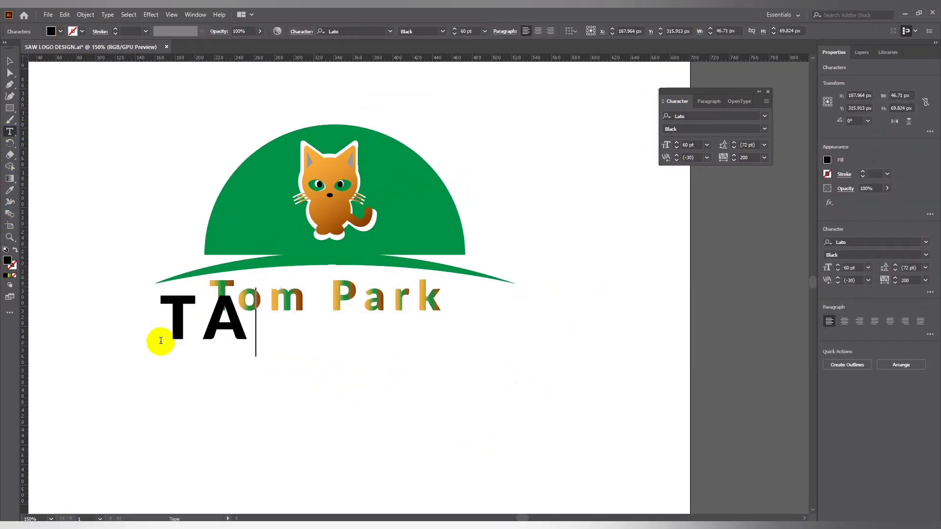
{"action": "type", "text": "GLINE HERE"}
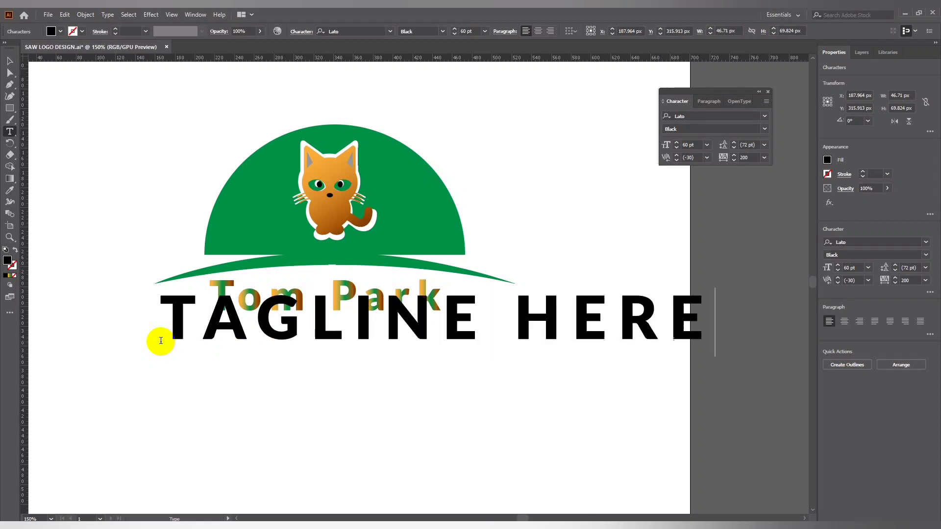
Set the tagline text to Light weight at 18 pt
{"action": "key", "text": "ctrl+a"}
{"action": "left_click", "coordinate": [448, 32]}
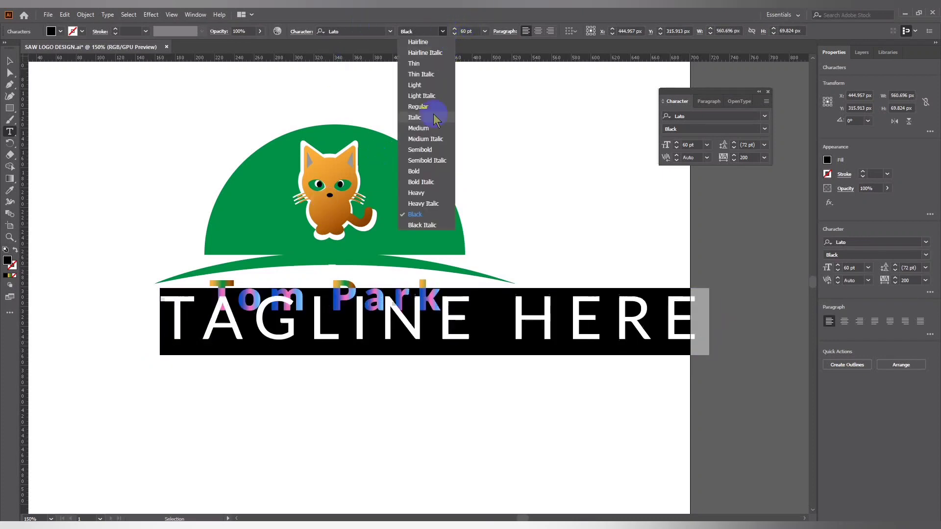
{"action": "left_click", "coordinate": [414, 90]}
{"action": "left_click", "coordinate": [695, 145]}
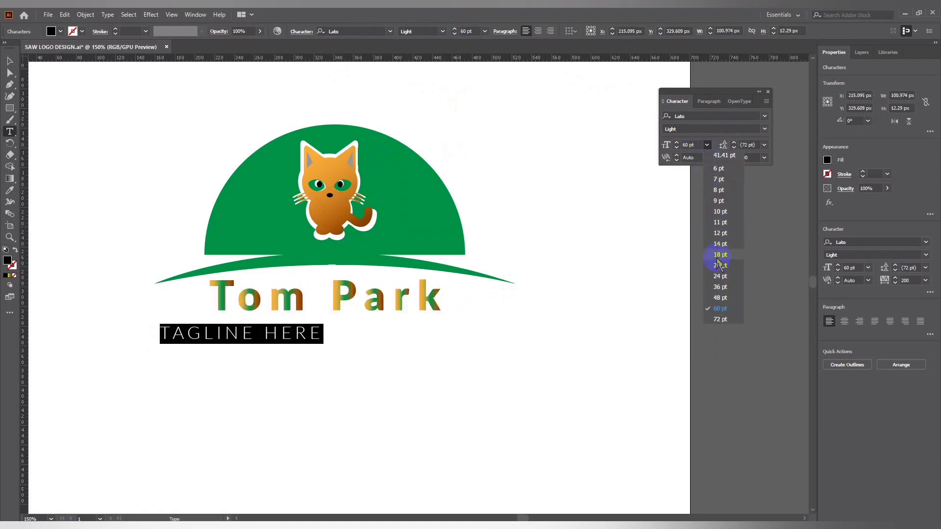
{"action": "left_click", "coordinate": [718, 256]}
Move the tagline so it sits centred beneath Tom Park
{"action": "left_click", "coordinate": [9, 61]}
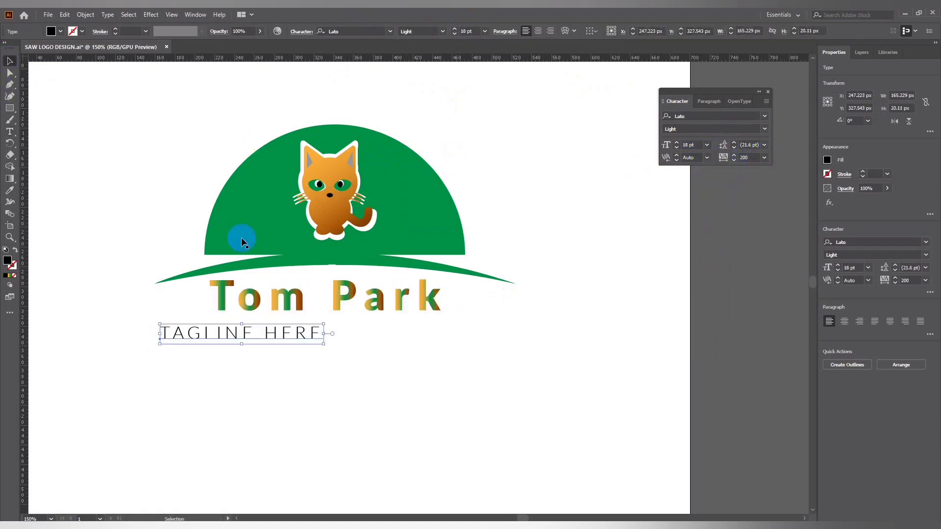
{"action": "left_click_drag", "start_coordinate": [265, 333], "coordinate": [344, 334]}
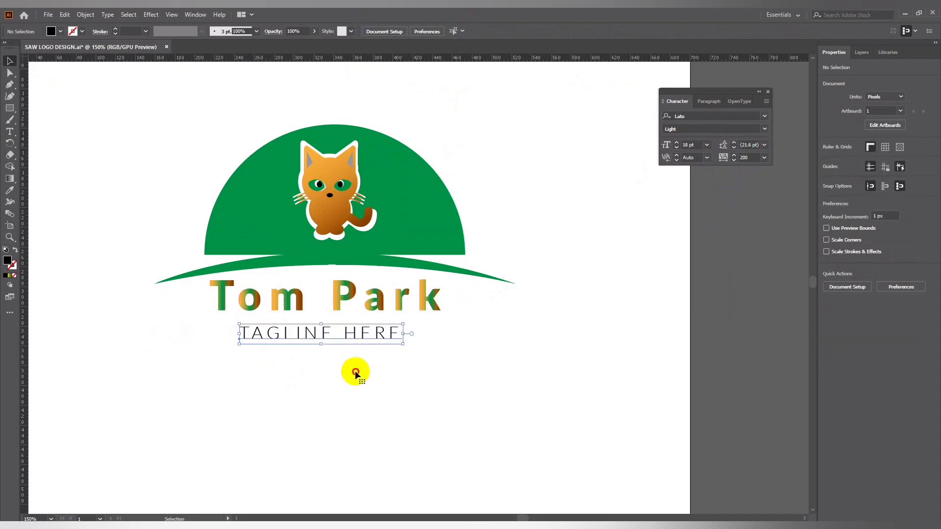
{"action": "left_click", "coordinate": [445, 361]}
{"action": "key", "text": "ctrl+a"}
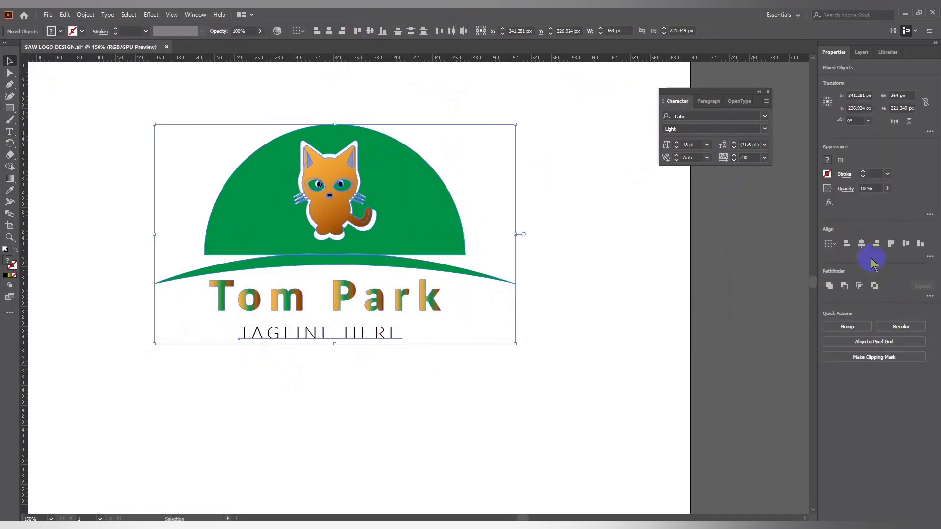
Horizontally centre all logo parts and nudge the tagline up toward Tom Park
{"action": "left_click", "coordinate": [861, 244]}
{"action": "left_click", "coordinate": [422, 408]}
{"action": "left_click", "coordinate": [329, 336]}
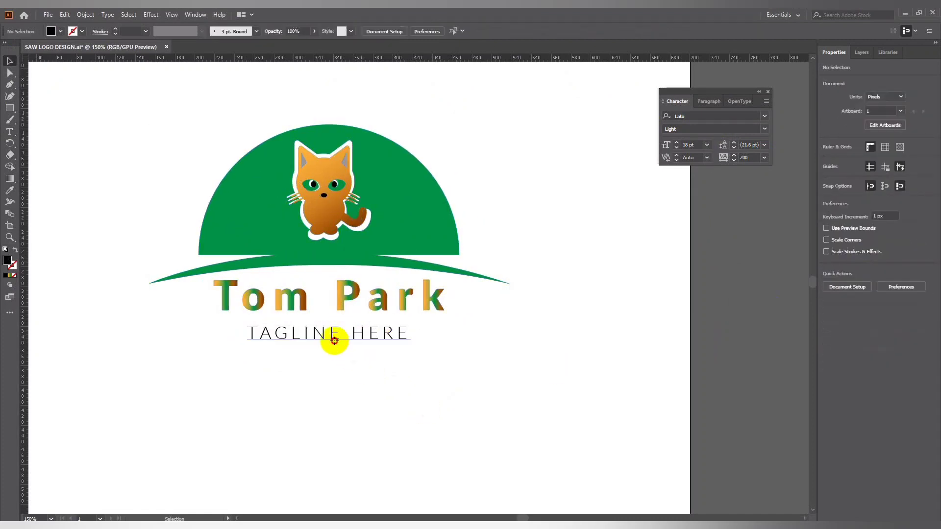
{"action": "key", "text": "Up"}
{"action": "key", "text": "Up"}
{"action": "key", "text": "Up"}
{"action": "key", "text": "Up"}
{"action": "key", "text": "Up"}
{"action": "key", "text": "Up"}
{"action": "key", "text": "Up"}
{"action": "key", "text": "Up"}
{"action": "key", "text": "Up"}
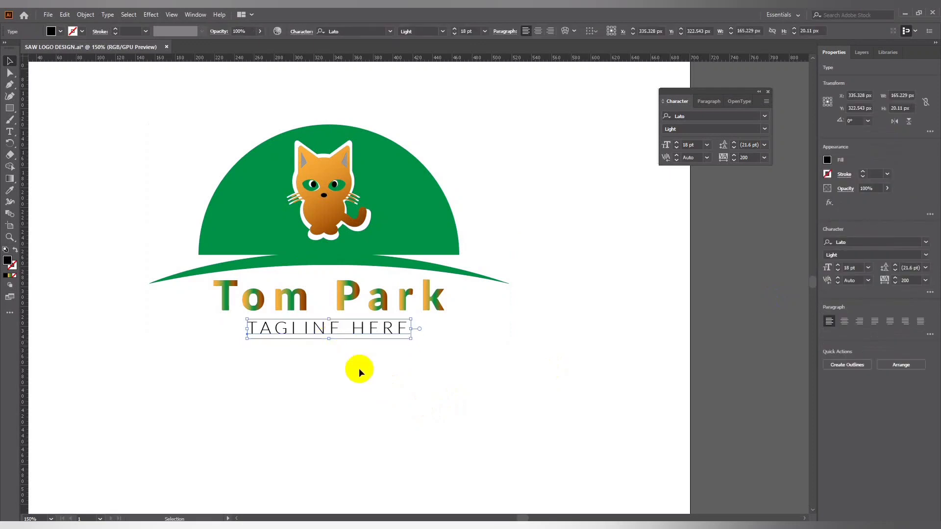
{"action": "left_click", "coordinate": [359, 372]}
Change the tagline's font weight to Regular
{"action": "key", "text": "ctrl+1"}
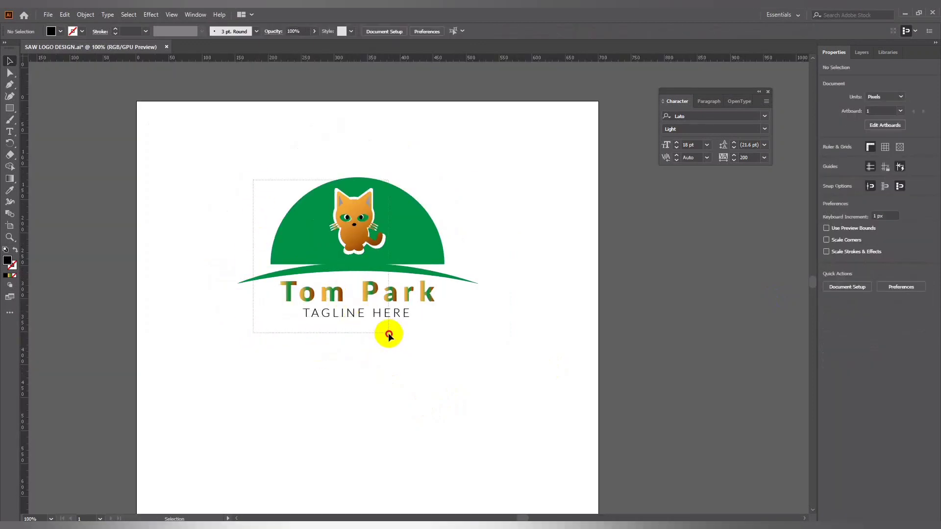
{"action": "left_click", "coordinate": [386, 331]}
{"action": "left_click", "coordinate": [360, 317]}
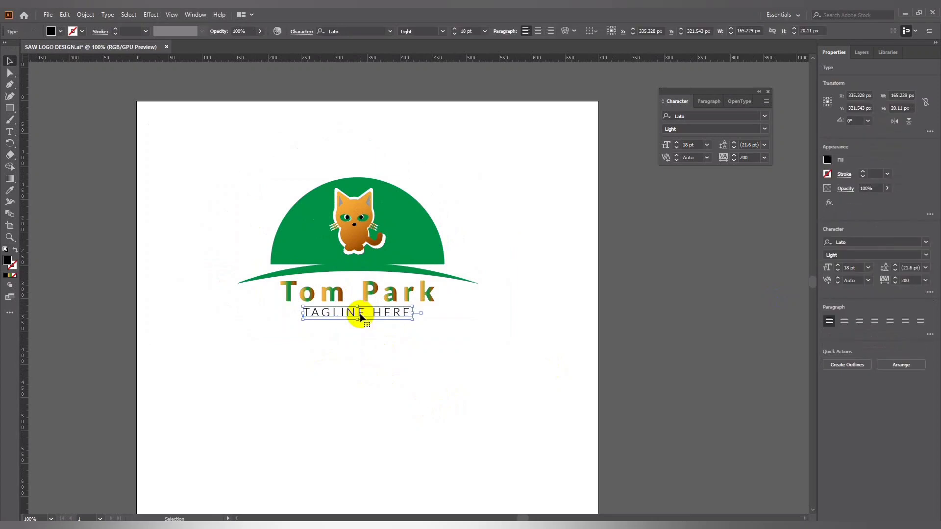
{"action": "left_click", "coordinate": [373, 331]}
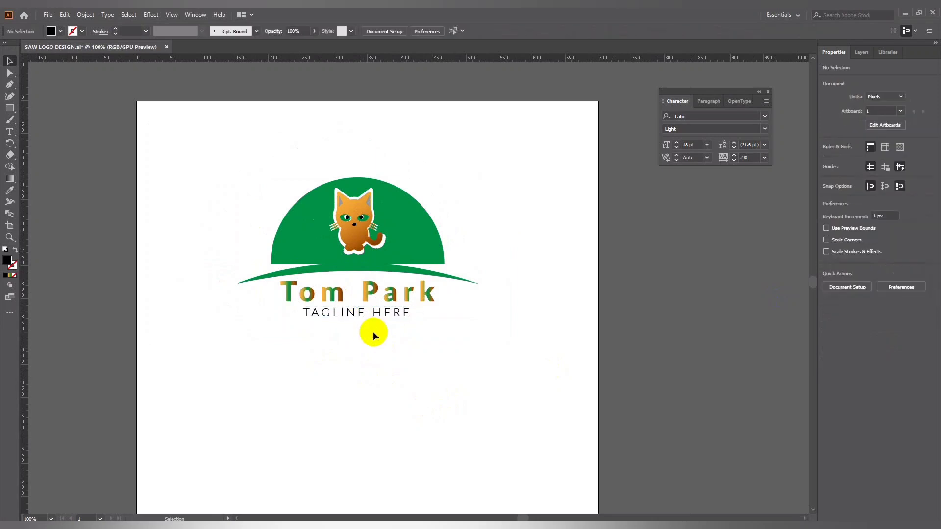
{"action": "left_click", "coordinate": [348, 312]}
{"action": "left_click", "coordinate": [763, 129]}
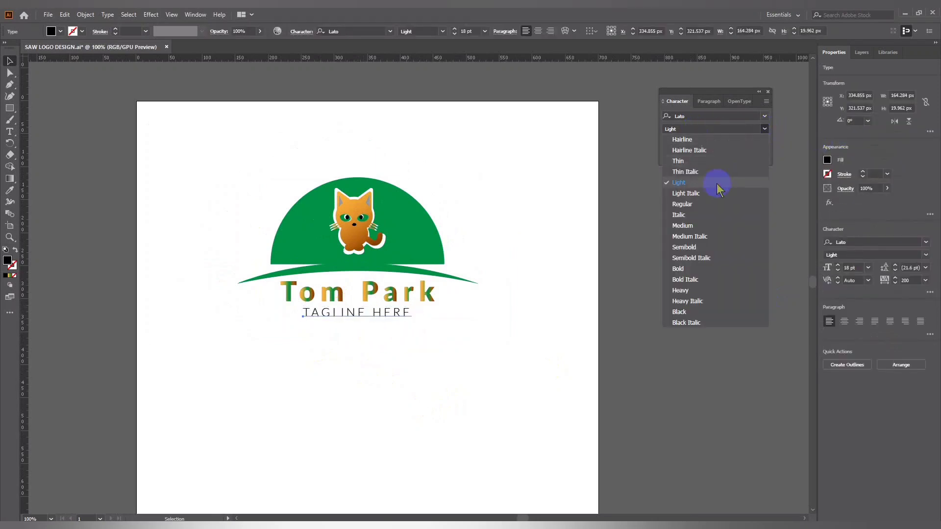
{"action": "left_click", "coordinate": [703, 204]}
Select every logo part and group them together
{"action": "left_click", "coordinate": [400, 360]}
{"action": "left_click_drag", "start_coordinate": [401, 360], "coordinate": [351, 218]}
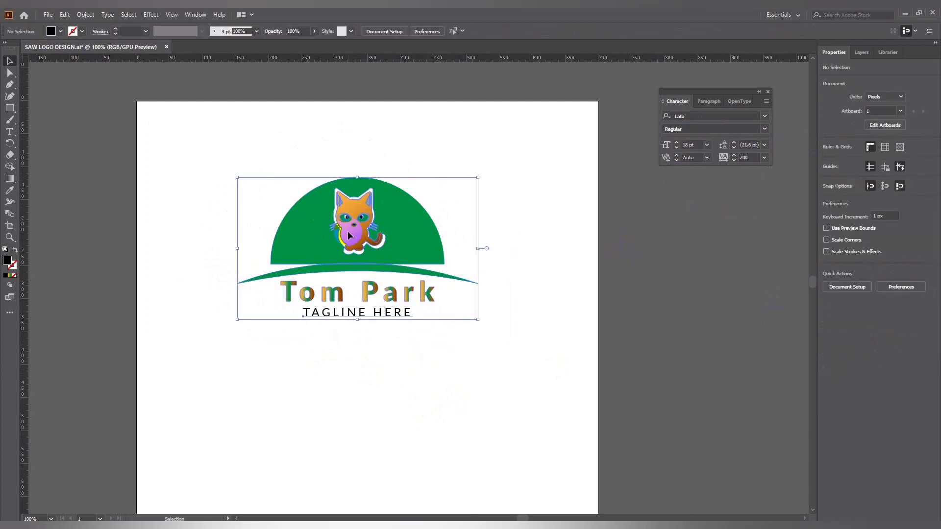
{"action": "left_click", "coordinate": [401, 374]}
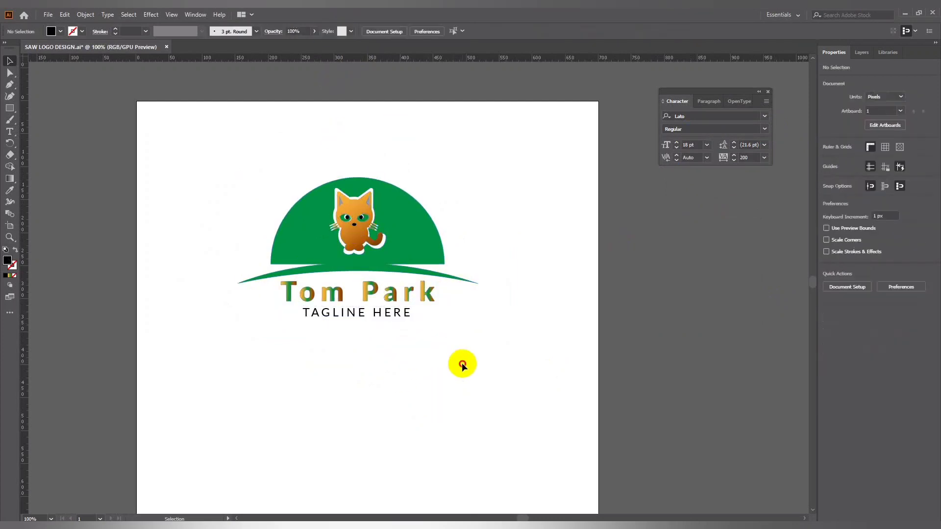
{"action": "right_click", "coordinate": [384, 247]}
{"action": "left_click", "coordinate": [399, 319]}
Scale up the grouped logo and move it to the artboard's centre
{"action": "left_click_drag", "start_coordinate": [383, 269], "coordinate": [399, 364]}
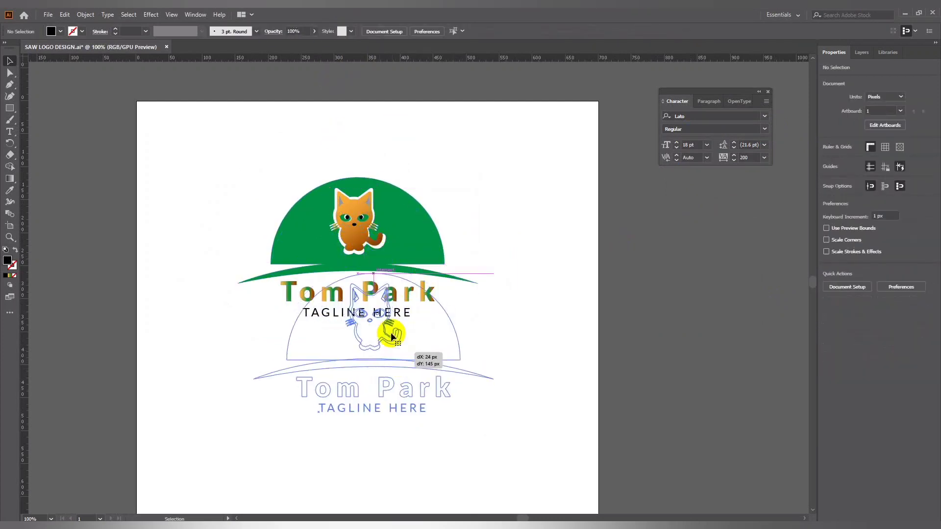
{"action": "left_click_drag", "start_coordinate": [494, 275], "coordinate": [546, 232]}
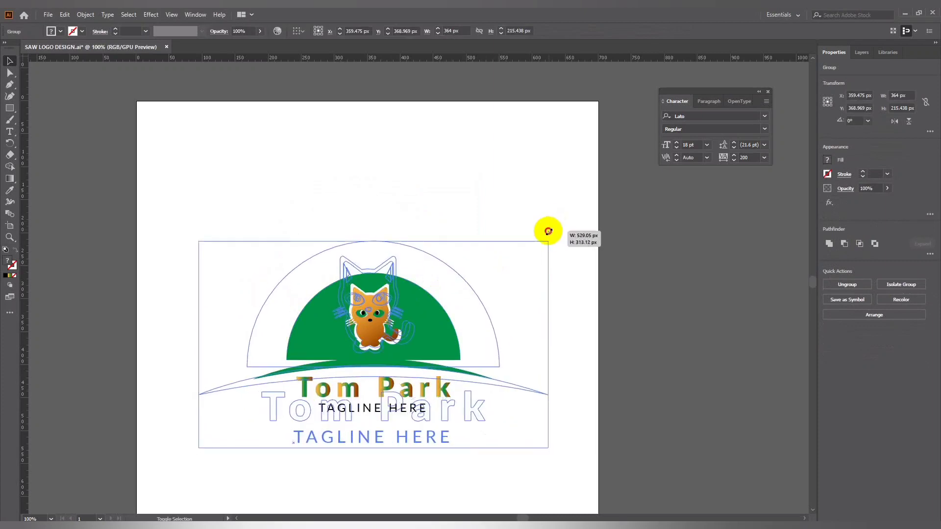
{"action": "left_click", "coordinate": [461, 181]}
{"action": "scroll", "coordinate": [460, 182], "scroll_direction": "down", "scroll_amount": 1}
{"action": "key", "text": "ctrl+minus"}
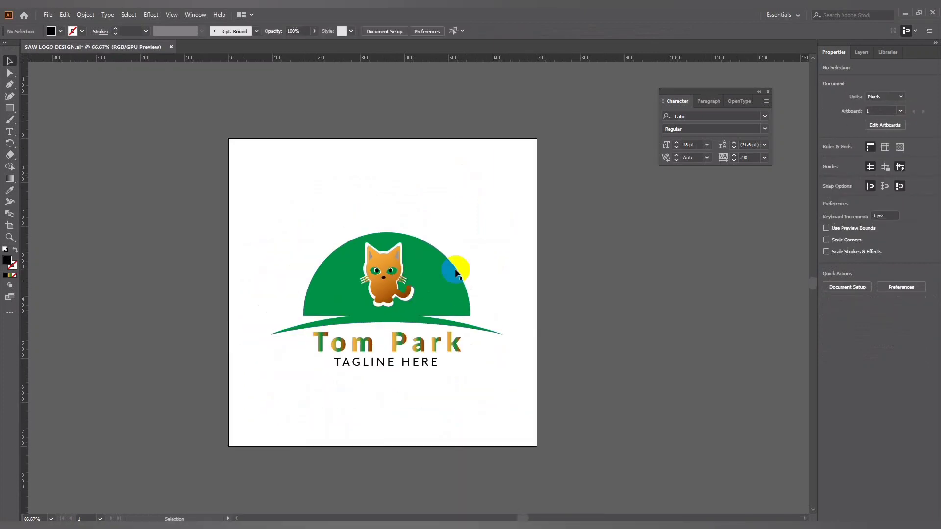
{"action": "left_click_drag", "start_coordinate": [411, 309], "coordinate": [411, 298]}
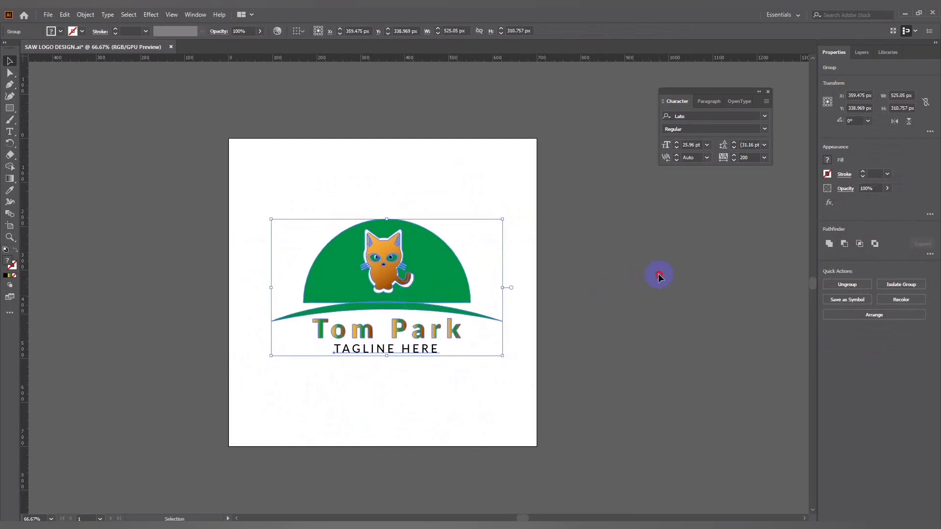
{"action": "left_click", "coordinate": [602, 307]}
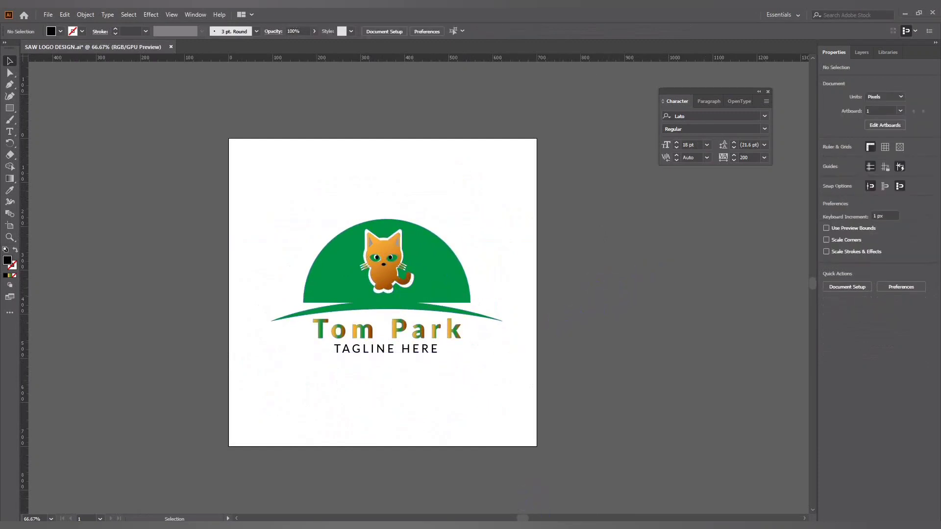